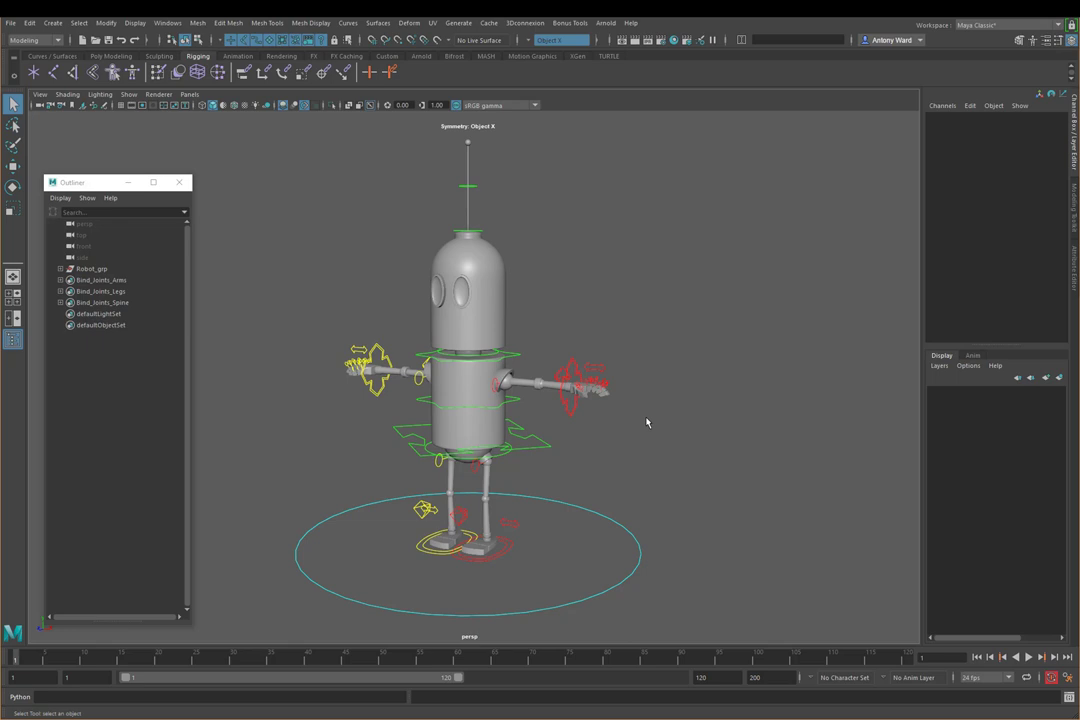
# - Turn on the Robot control's Skeleton channel so the skeleton joints are displayed
pyautogui.moveTo(480, 340)
pyautogui.keyDown('alt'); pyautogui.mouseDown()
pyautogui.moveTo(430, 336)
pyautogui.moveTo(485, 321)
pyautogui.mouseUp(); pyautogui.keyUp('alt')
pyautogui.scroll(5, 557, 415)
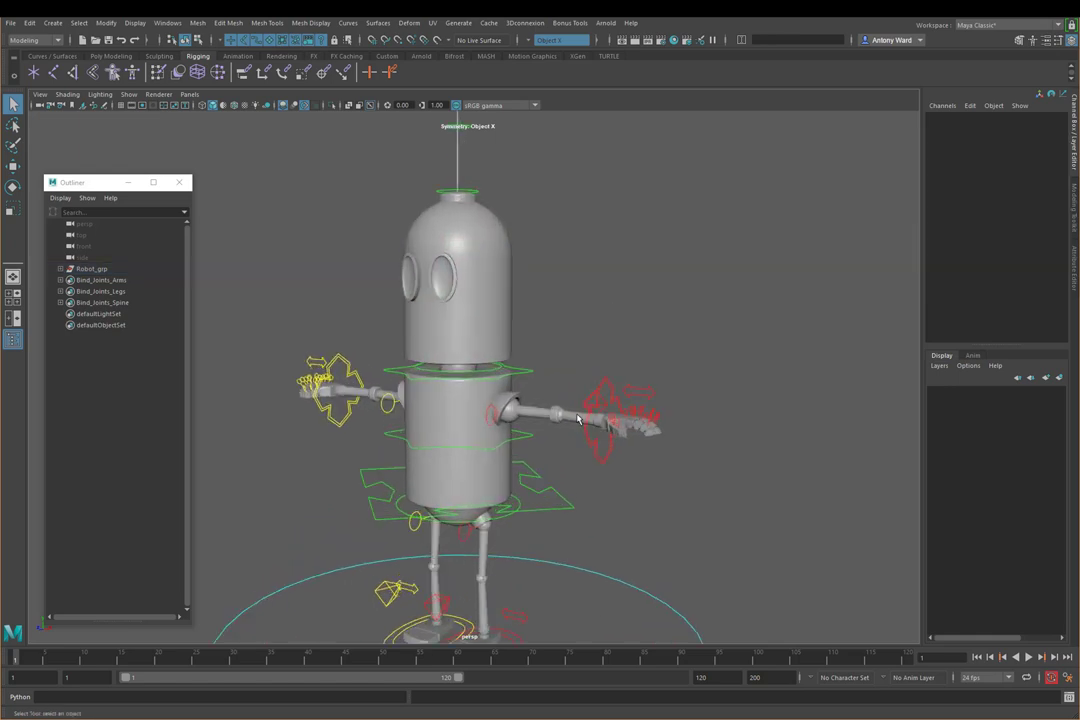
pyautogui.keyDown('alt'); pyautogui.moveTo(711, 424); pyautogui.dragTo(770, 378, button='right'); pyautogui.keyUp('alt')
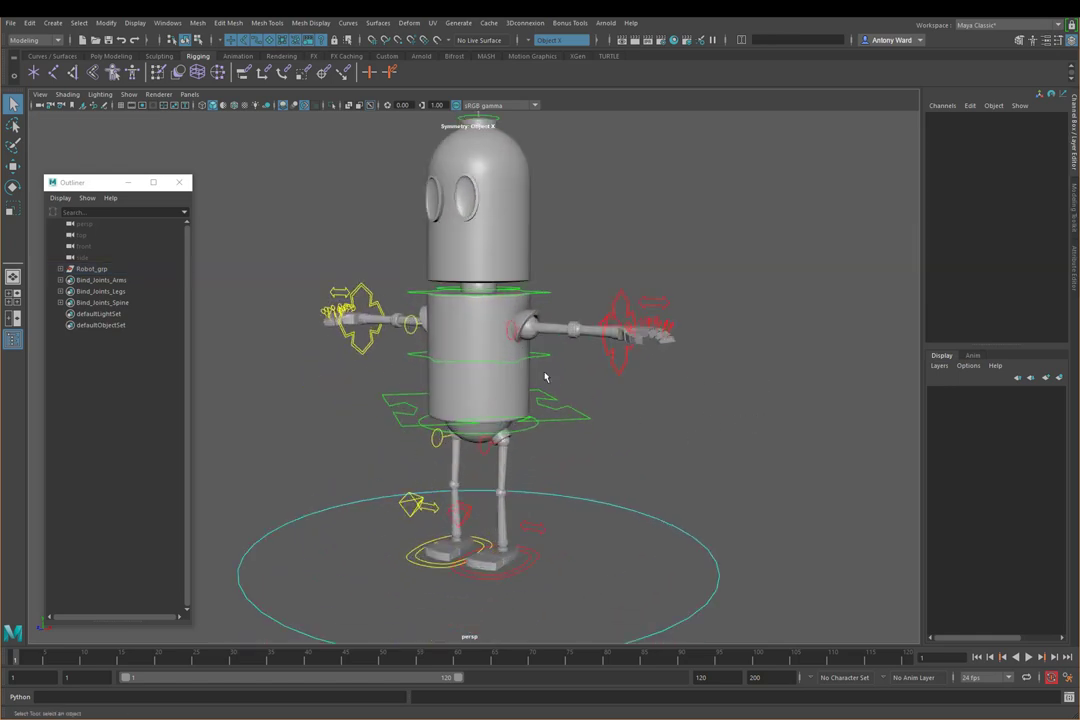
pyautogui.keyDown('alt'); pyautogui.moveTo(540, 374); pyautogui.dragTo(600, 472, button='right'); pyautogui.keyUp('alt')
pyautogui.moveTo(651, 501); pyautogui.dragTo(603, 584)
pyautogui.click(1000, 226)
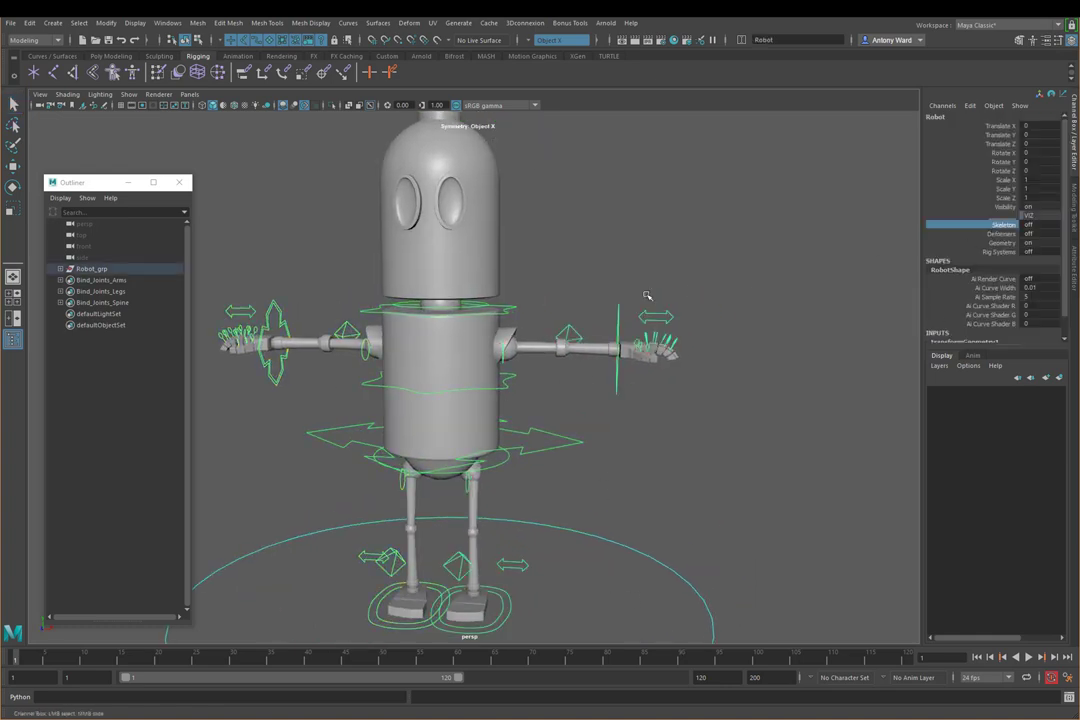
pyautogui.moveTo(690, 436); pyautogui.dragTo(701, 441, button='middle')
pyautogui.click(701, 441)
# - Test-move the left arm IK control, then undo the move
pyautogui.keyDown('alt'); pyautogui.moveTo(701, 441); pyautogui.dragTo(480, 360); pyautogui.keyUp('alt')
pyautogui.keyDown('alt'); pyautogui.moveTo(480, 360); pyautogui.dragTo(598, 412, button='right'); pyautogui.keyUp('alt')
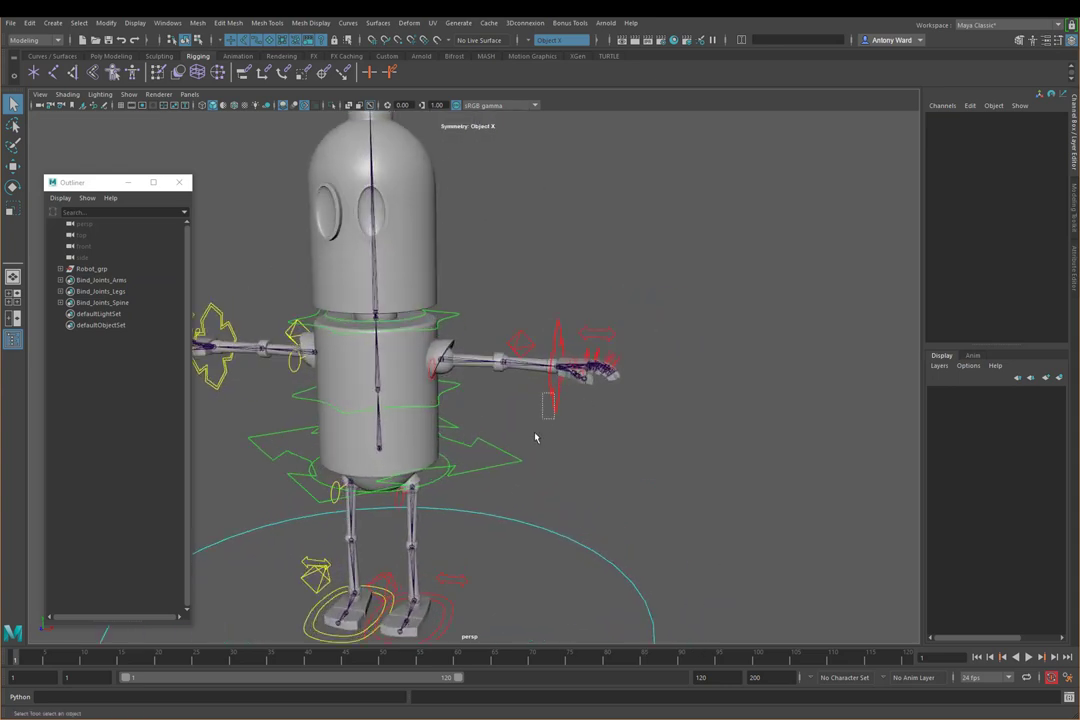
pyautogui.moveTo(620, 325); pyautogui.dragTo(535, 441)
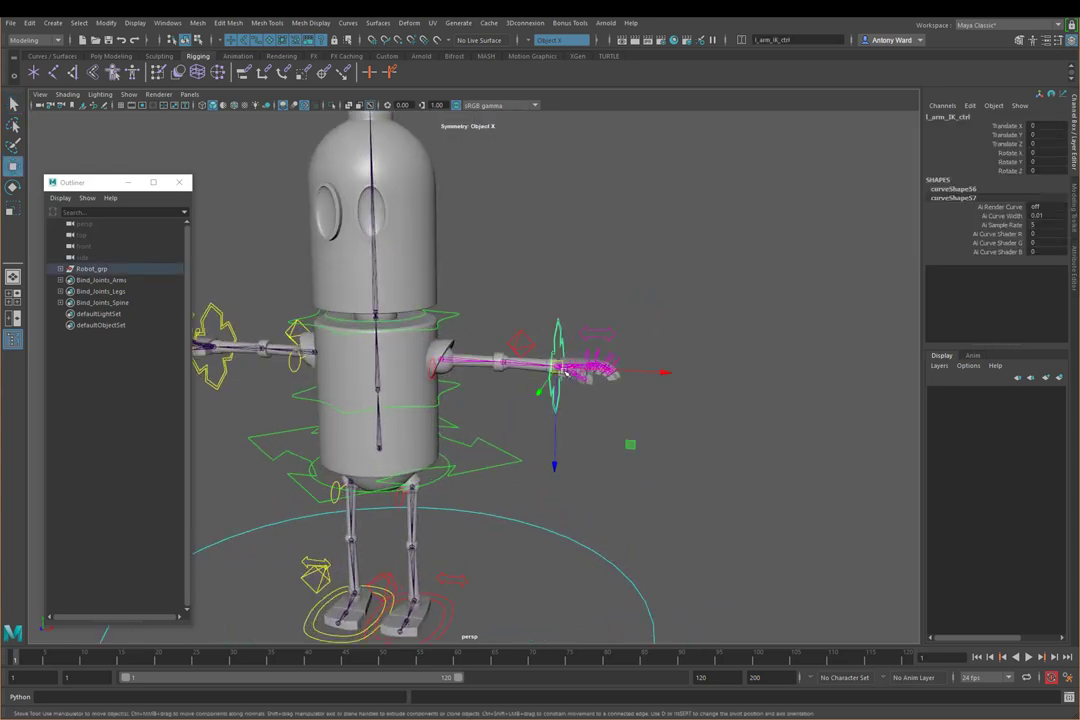
pyautogui.press('w')
pyautogui.moveTo(595, 372); pyautogui.dragTo(553, 370, button='middle')
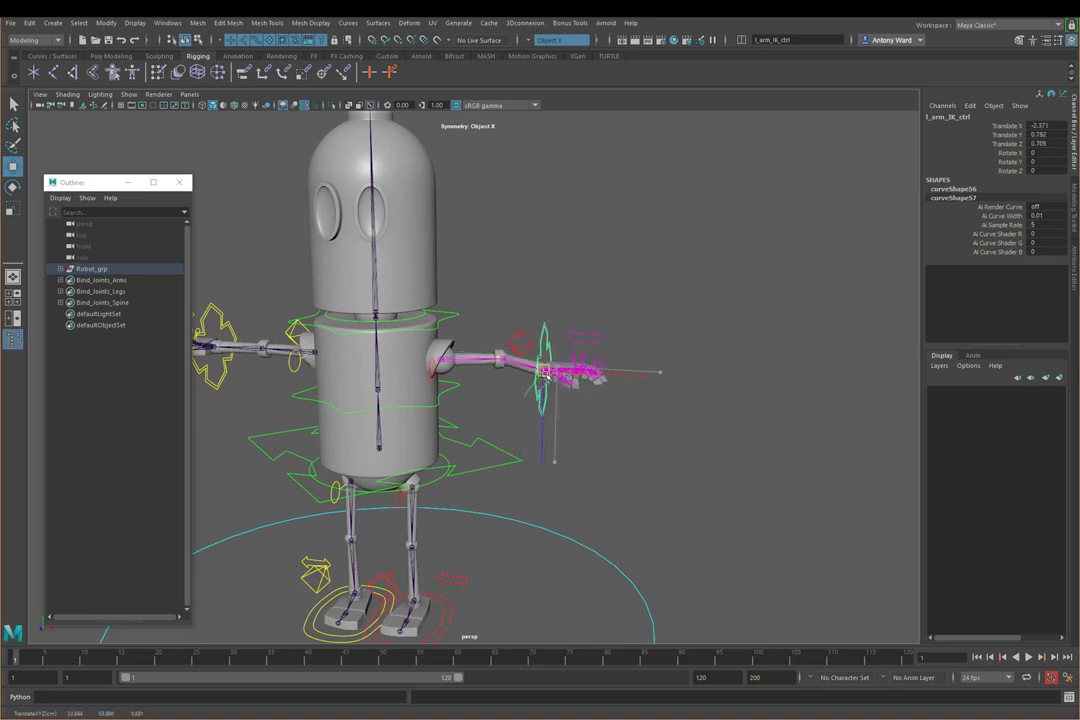
pyautogui.hotkey('ctrl', 'z')
# - Rotate the left shoulder FK control to swing the arm down toward the hip
pyautogui.click(598, 333)
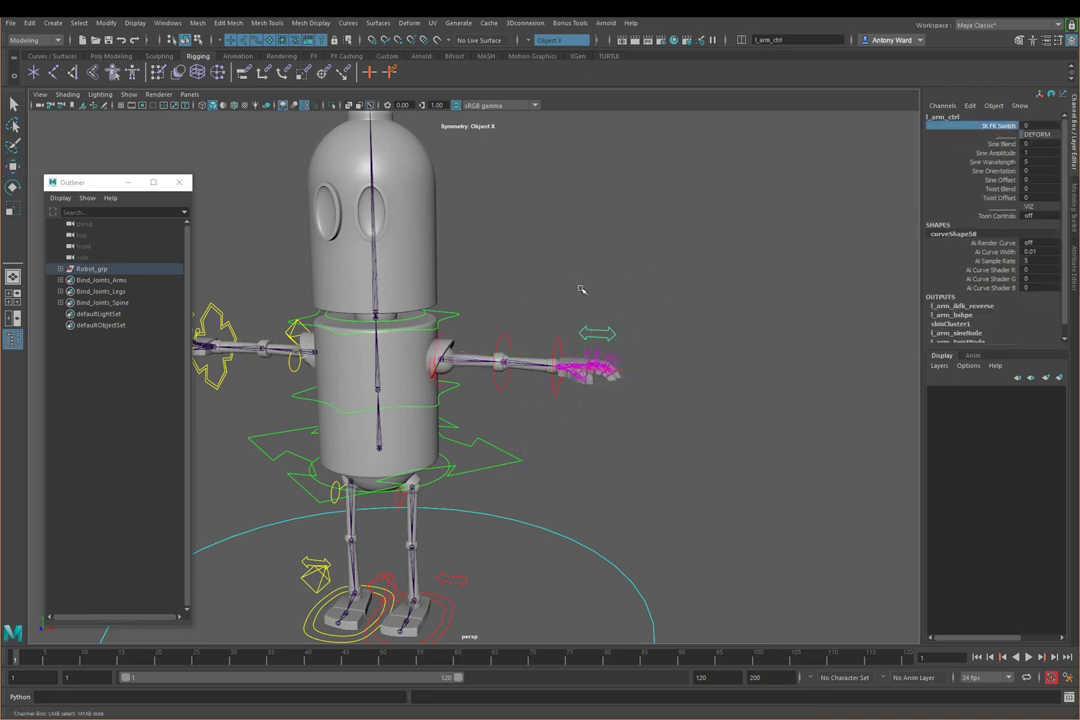
pyautogui.click(503, 352)
pyautogui.press('e')
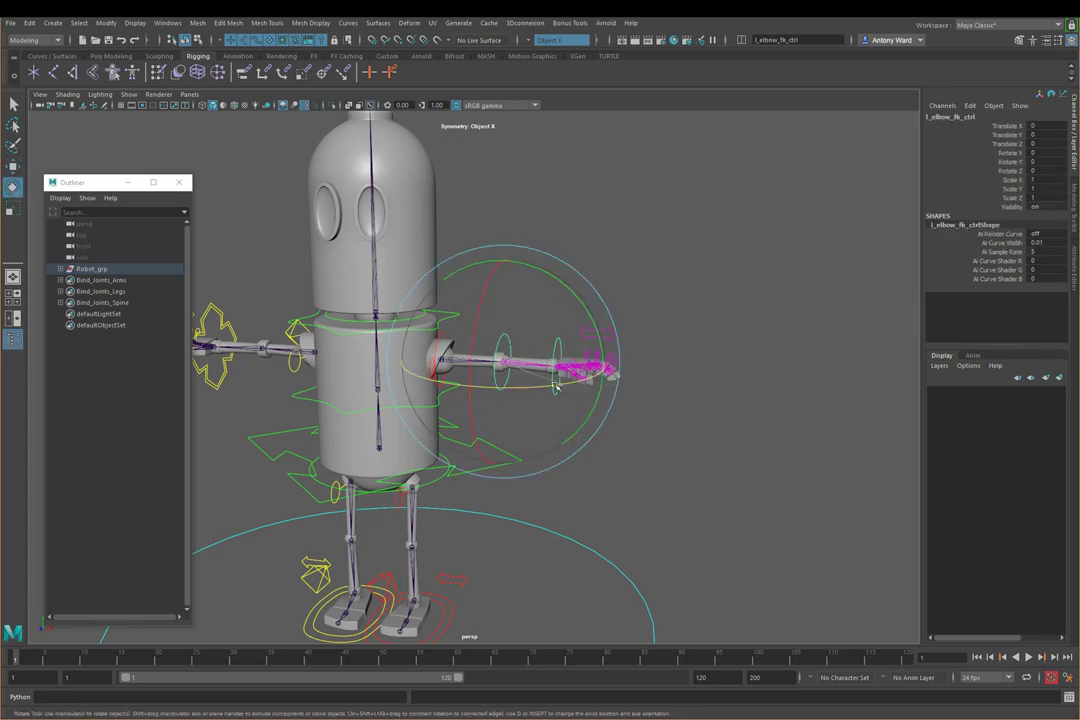
pyautogui.click(441, 332)
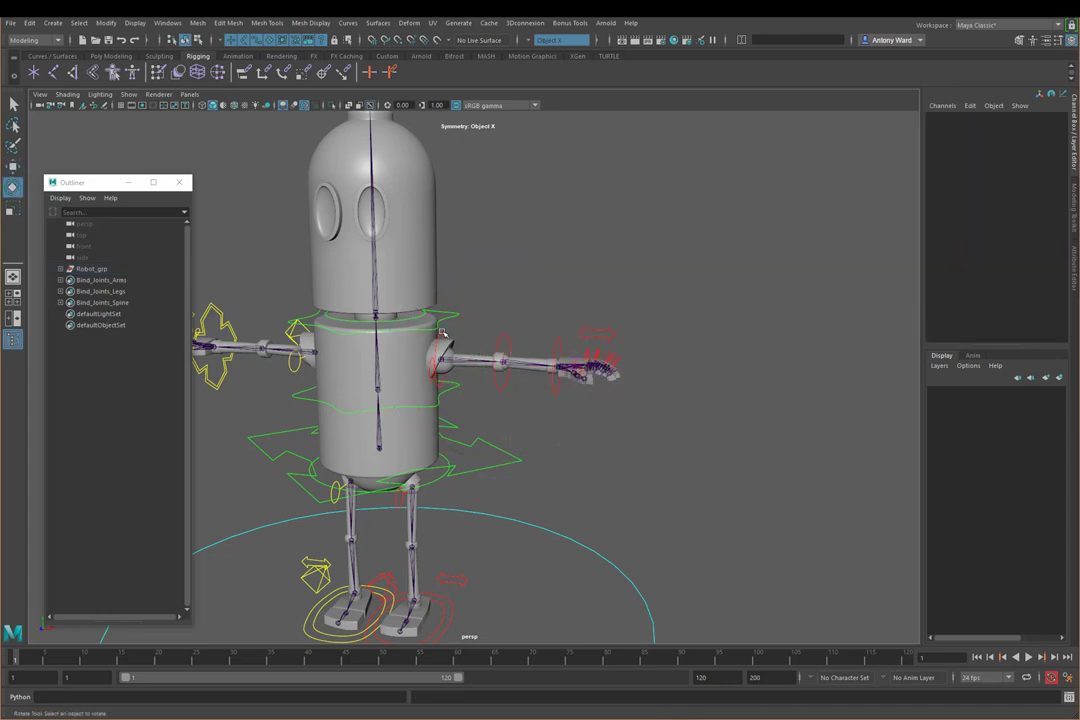
pyautogui.click(441, 335)
pyautogui.moveTo(500, 352); pyautogui.dragTo(560, 425)
pyautogui.click(612, 398)
# - Blend the left arm from FK to IK and test-stretch it with the IK control, then undo
pyautogui.click(582, 398)
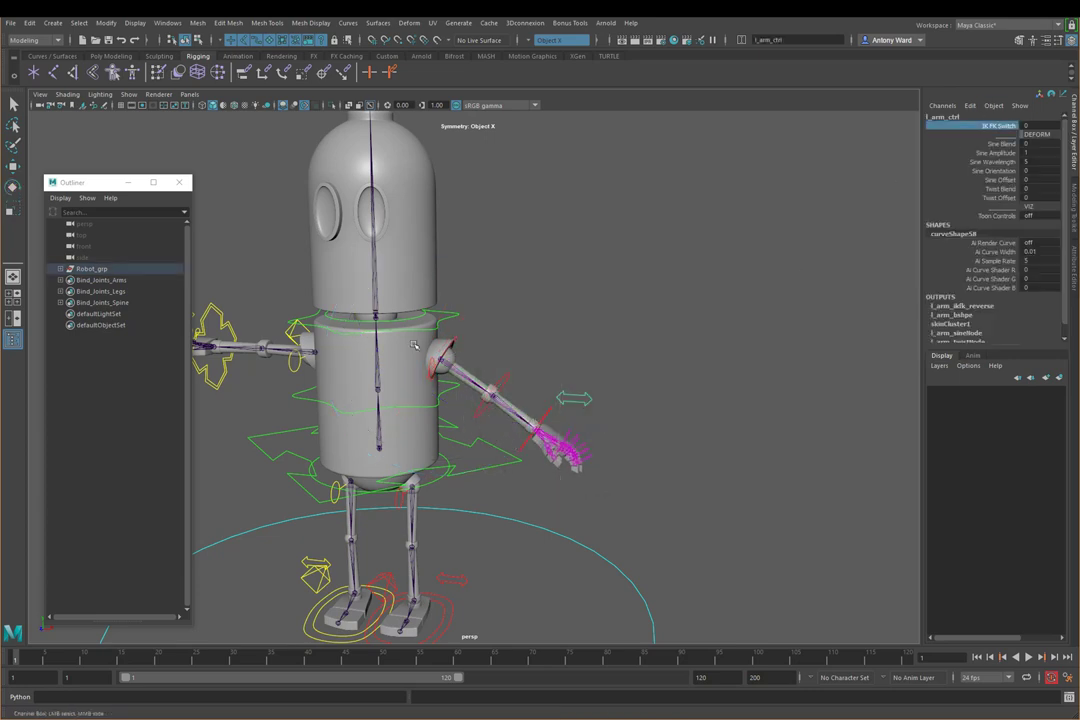
pyautogui.moveTo(615, 333); pyautogui.dragTo(641, 327, button='middle')
pyautogui.click(576, 404)
pyautogui.press('w')
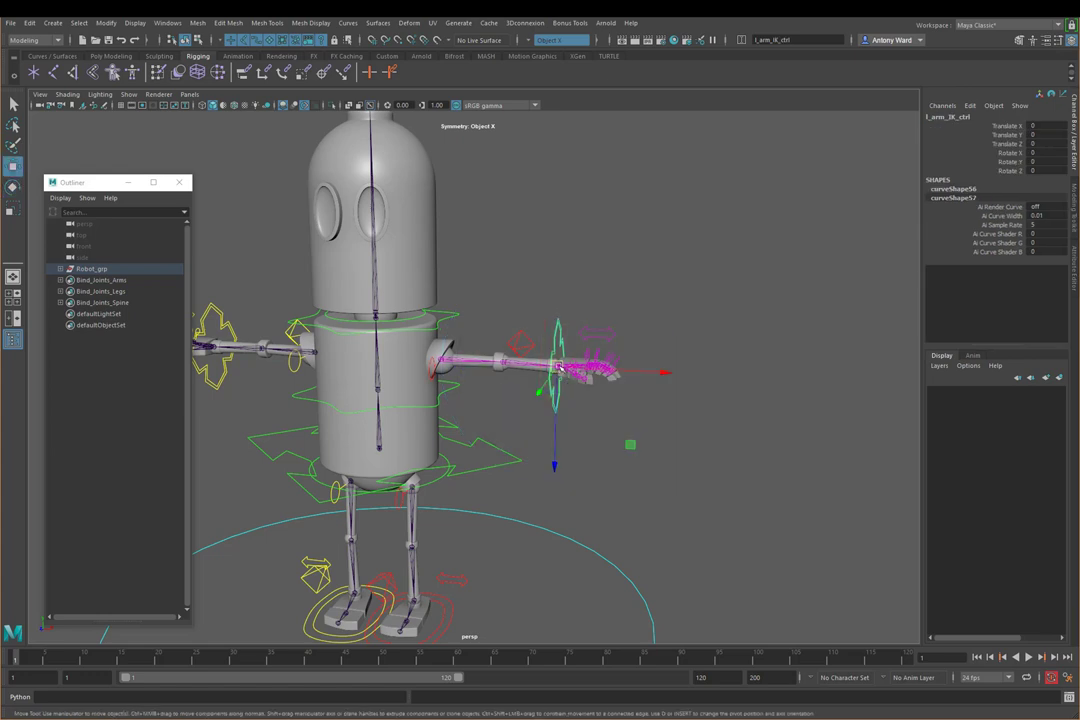
pyautogui.moveTo(565, 368); pyautogui.dragTo(730, 300)
pyautogui.hotkey('ctrl', 'z')
pyautogui.hotkey('ctrl', 'z')
pyautogui.hotkey('ctrl', 'z')
pyautogui.hotkey('ctrl', 'z')
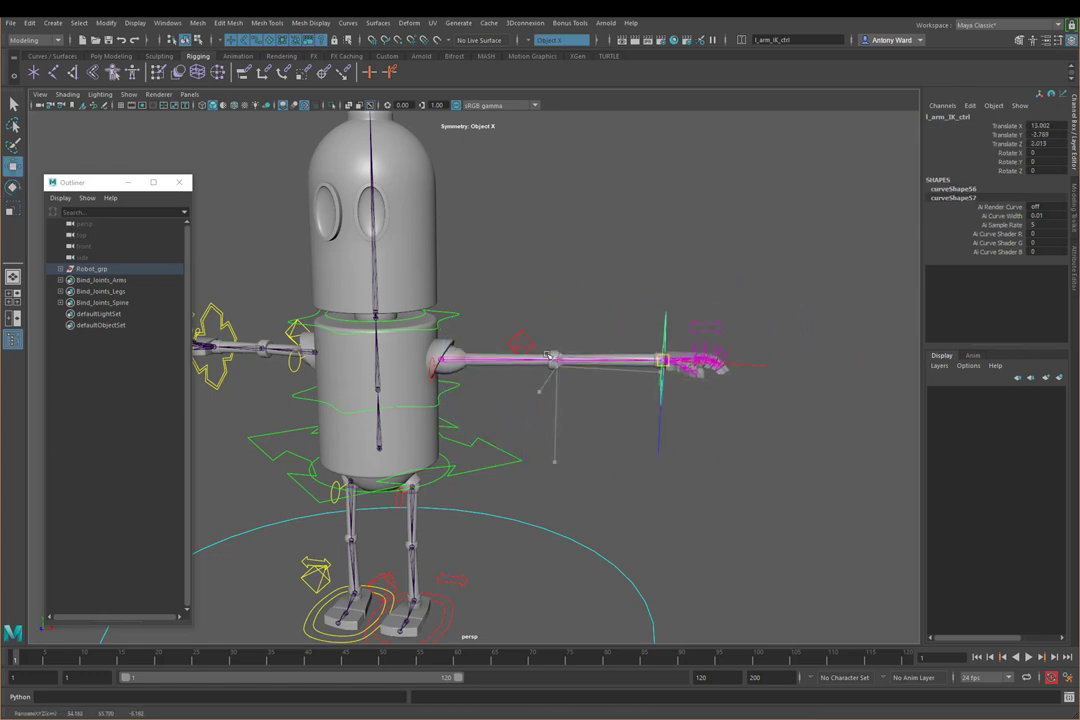
# - Test the cog and shoulder controls with move, rotate and scale, undoing each change
pyautogui.click(387, 403)
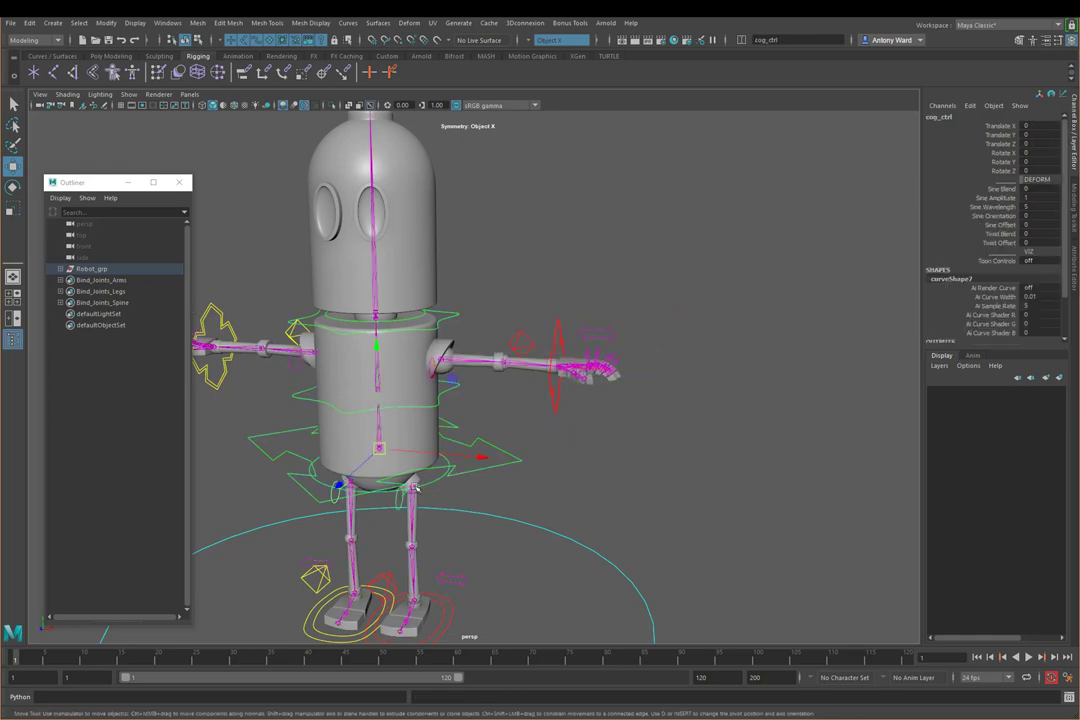
pyautogui.moveTo(330, 384); pyautogui.dragTo(378, 366)
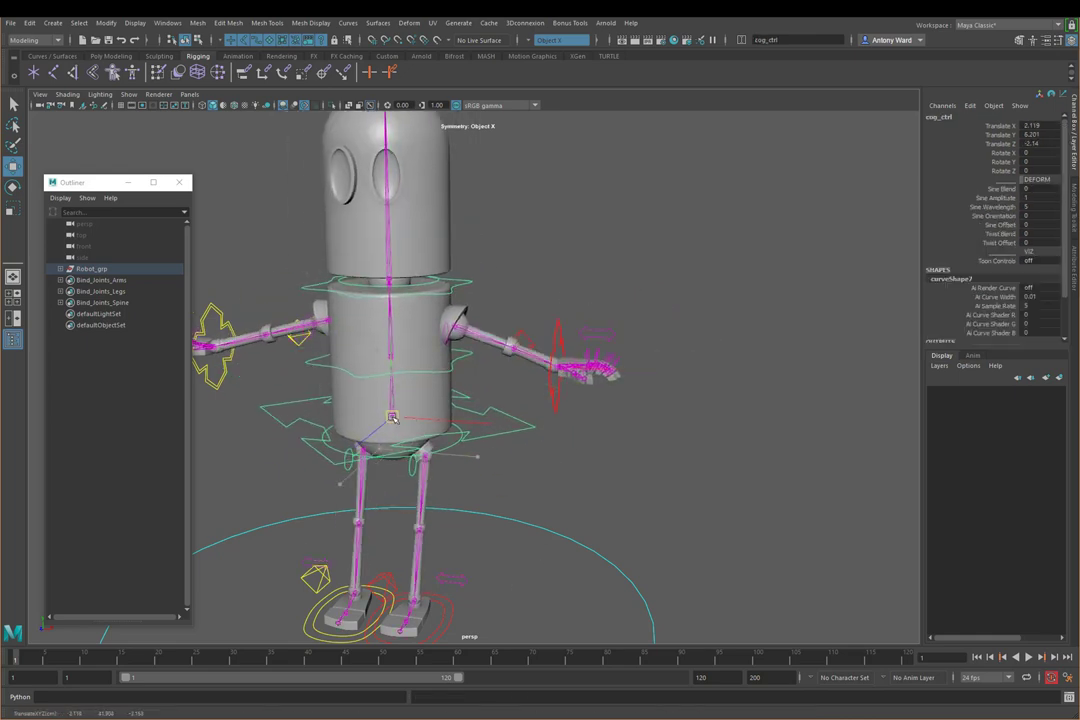
pyautogui.hotkey('ctrl', 'z')
pyautogui.click(461, 321)
pyautogui.press('e')
pyautogui.moveTo(399, 283); pyautogui.dragTo(363, 311)
pyautogui.hotkey('ctrl', 'z')
pyautogui.press('r')
pyautogui.hotkey('ctrl', 'z')
pyautogui.press('w')
# - Set the left arm's IK FK Switch attribute to 1
pyautogui.click(600, 333)
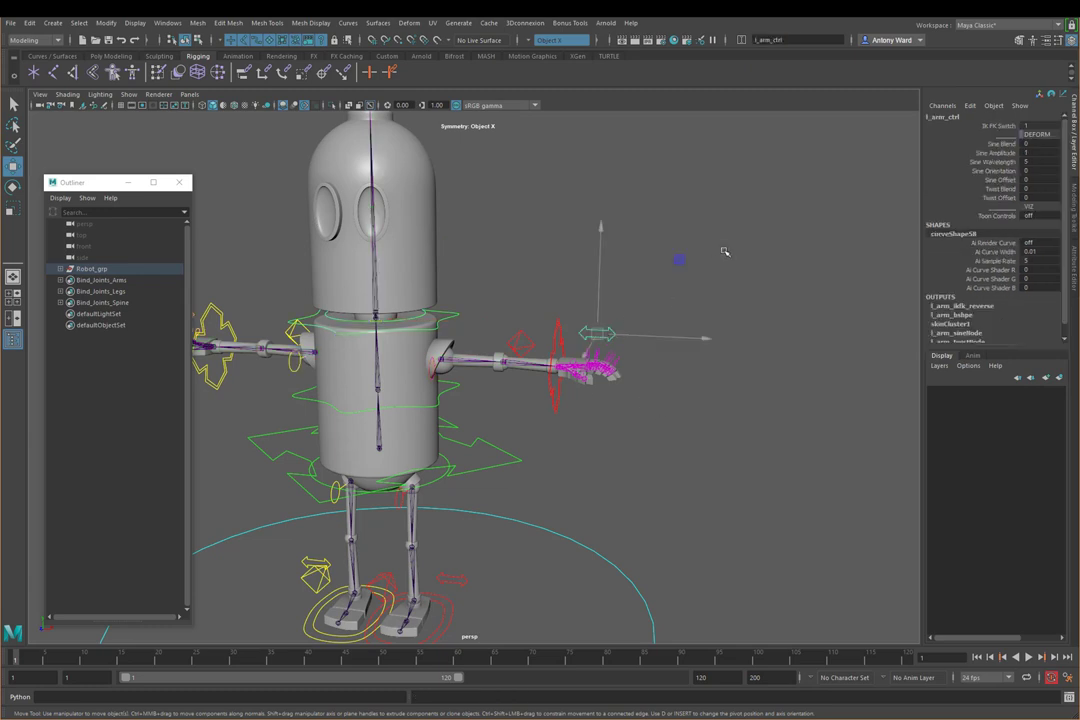
pyautogui.click(996, 127)
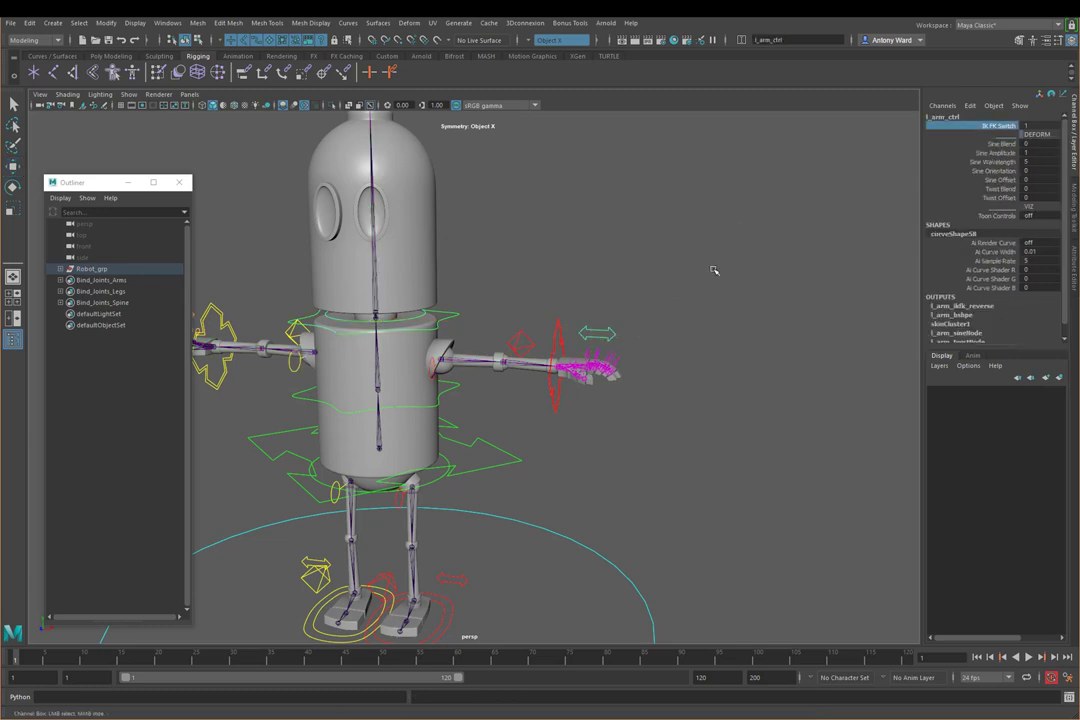
pyautogui.scroll(-4, 560, 445)
# - Turn the Robot control's Skeleton channel off to hide the joints
pyautogui.click(602, 477)
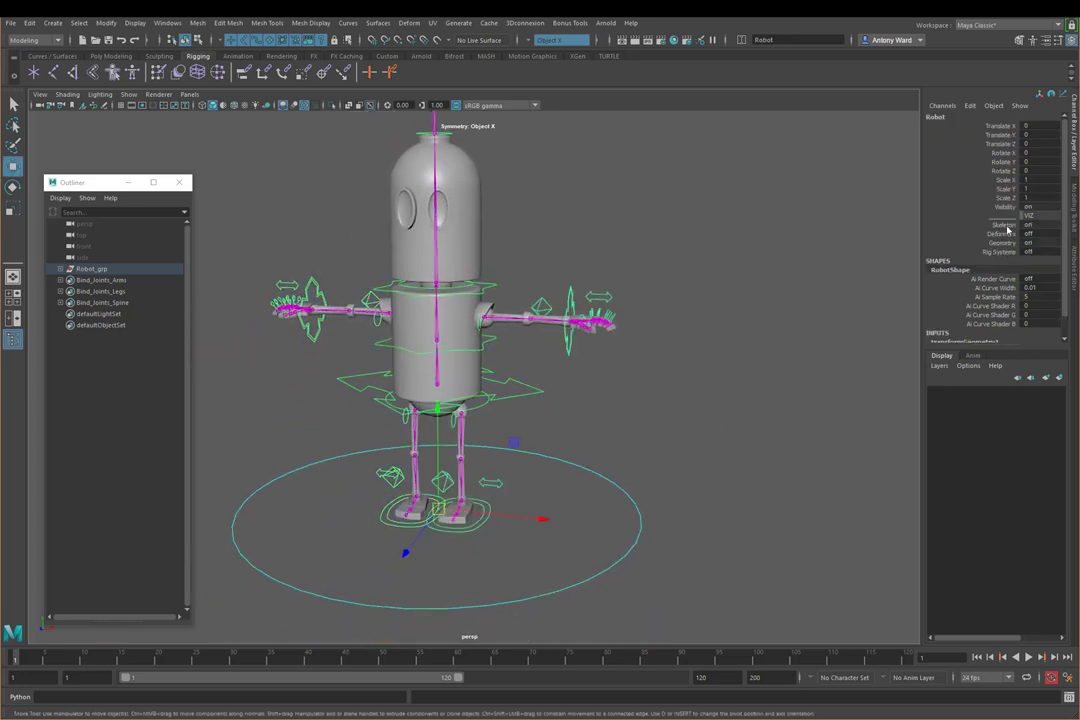
pyautogui.click(1003, 225)
pyautogui.moveTo(523, 412); pyautogui.dragTo(500, 412, button='middle')
pyautogui.scroll(3, 594, 393)
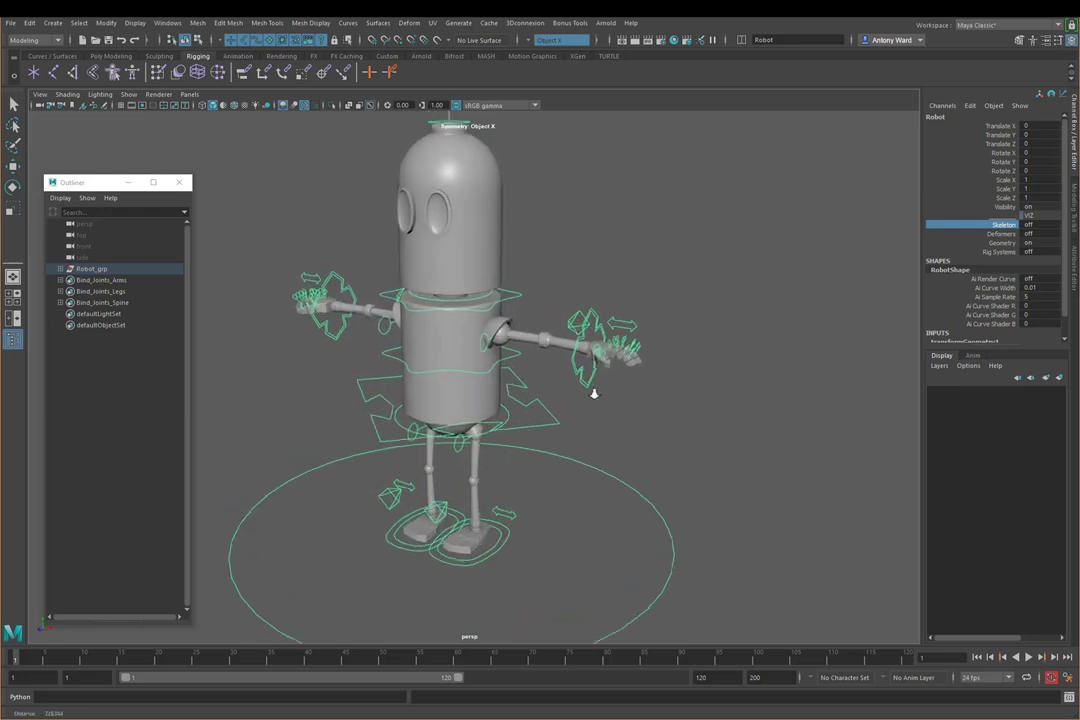
pyautogui.keyDown('alt'); pyautogui.moveTo(594, 393); pyautogui.dragTo(502, 343); pyautogui.keyUp('alt')
pyautogui.click(681, 381)
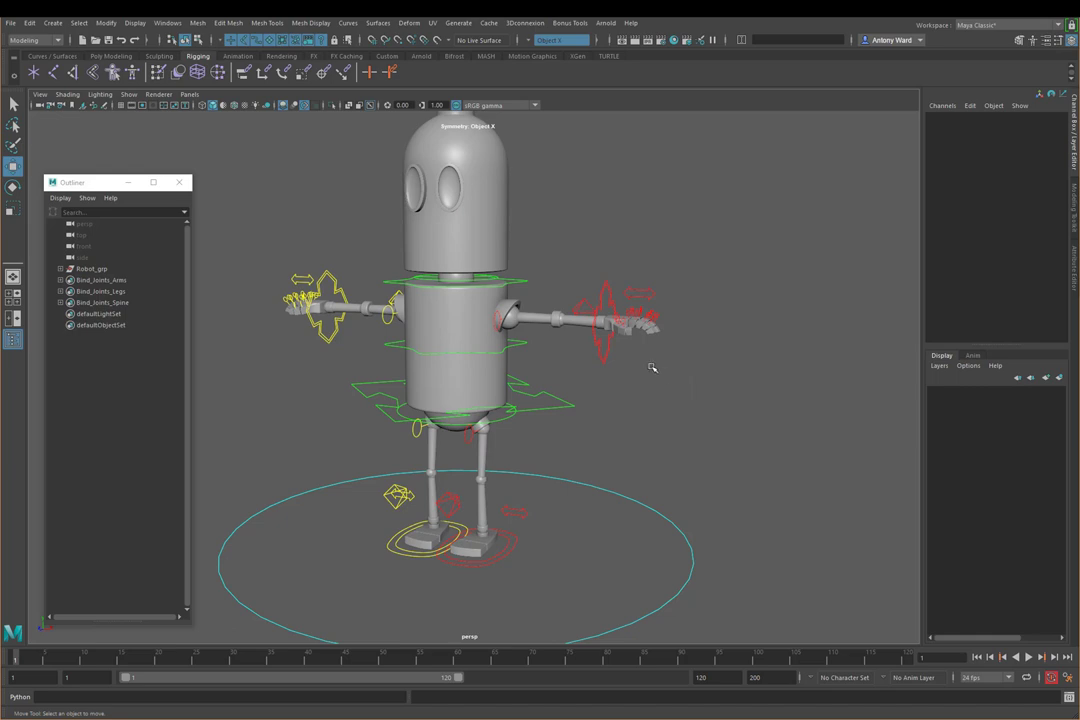
# - Preview the Arms mesh as a smooth mesh, accepting the warning
pyautogui.click(600, 334)
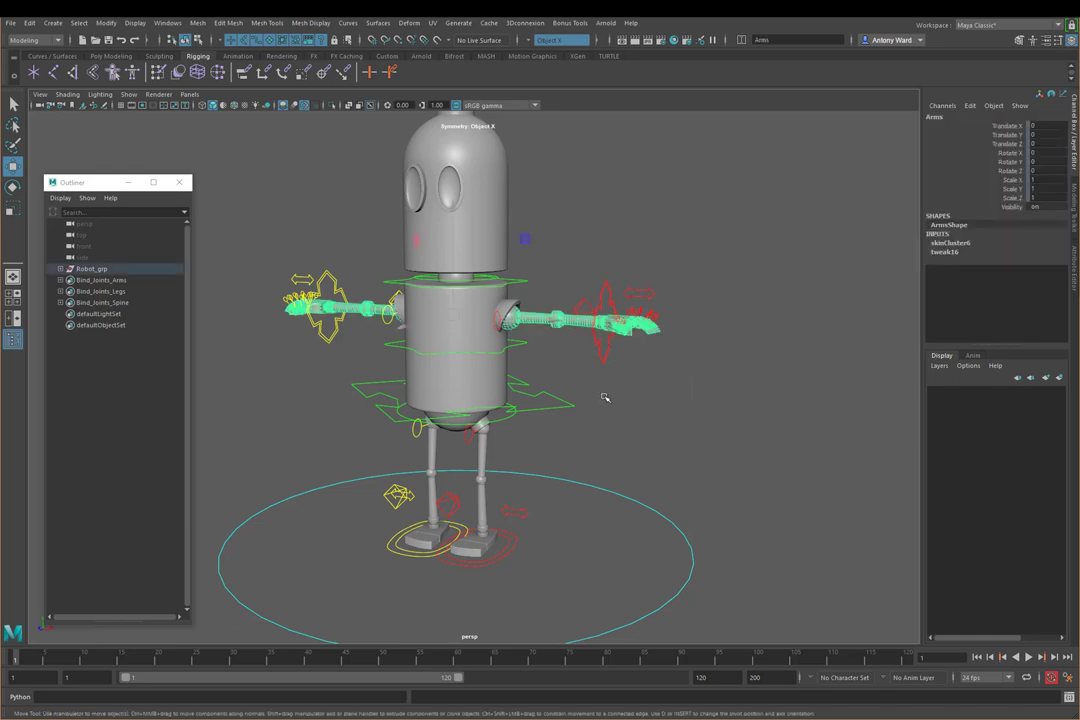
pyautogui.press('3')
pyautogui.click(546, 369)
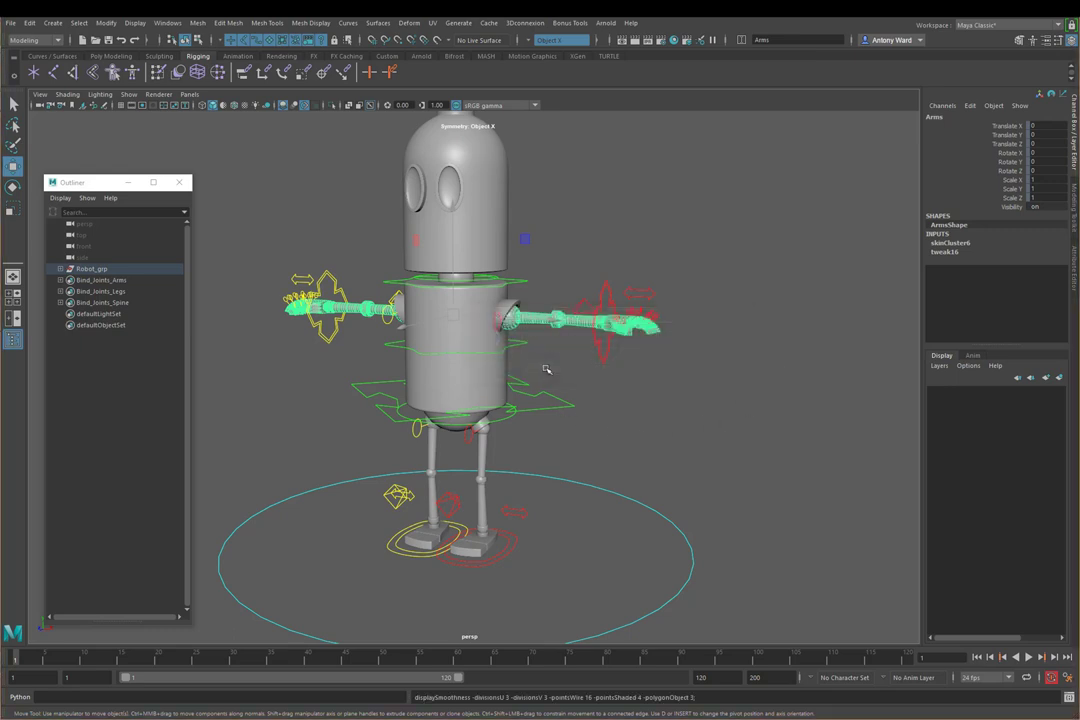
pyautogui.click(490, 405)
pyautogui.scroll(5, 598, 372)
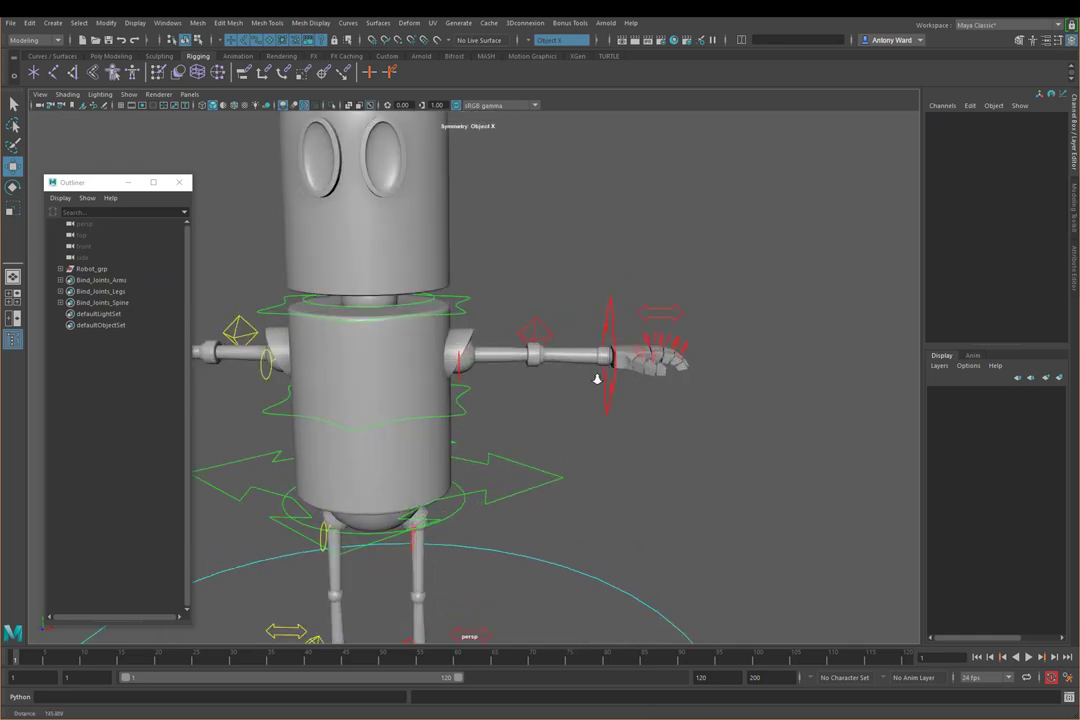
pyautogui.keyDown('alt'); pyautogui.moveTo(689, 331); pyautogui.dragTo(672, 299); pyautogui.keyUp('alt')
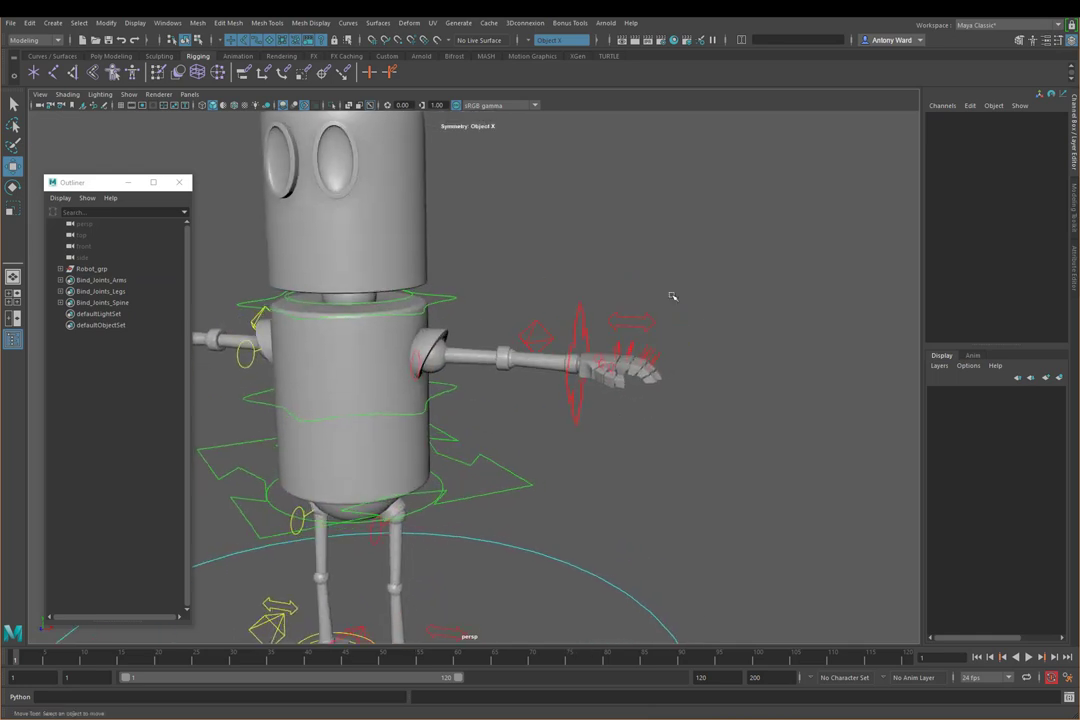
pyautogui.click(641, 335)
pyautogui.click(985, 216)
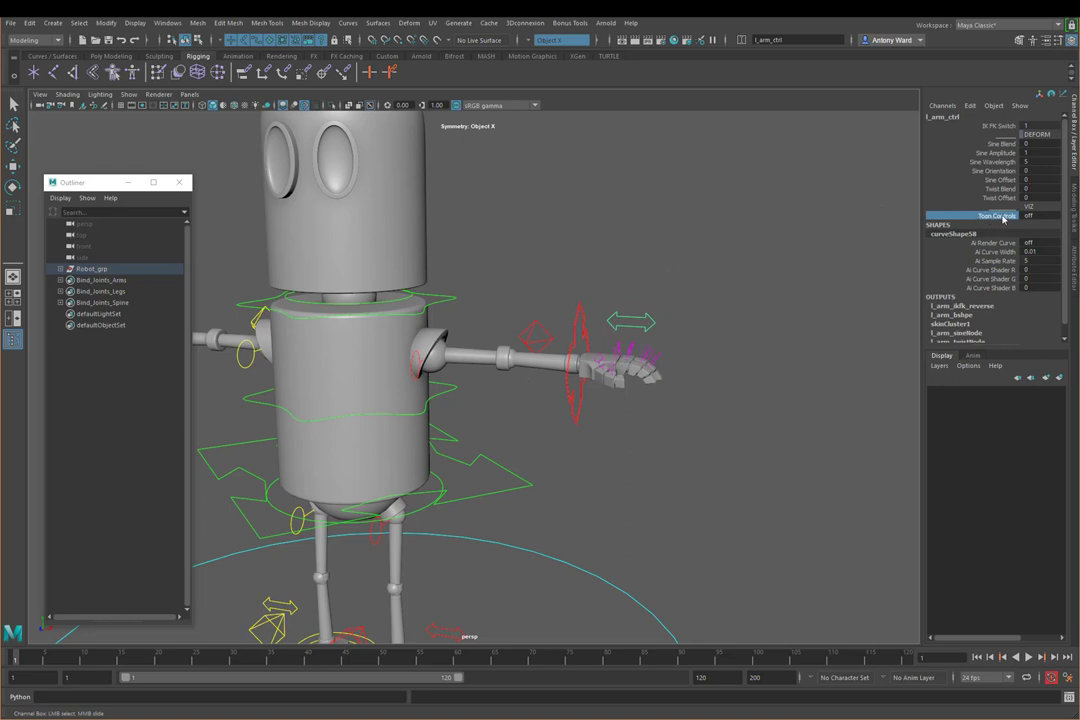
pyautogui.click(480, 382)
pyautogui.click(505, 370)
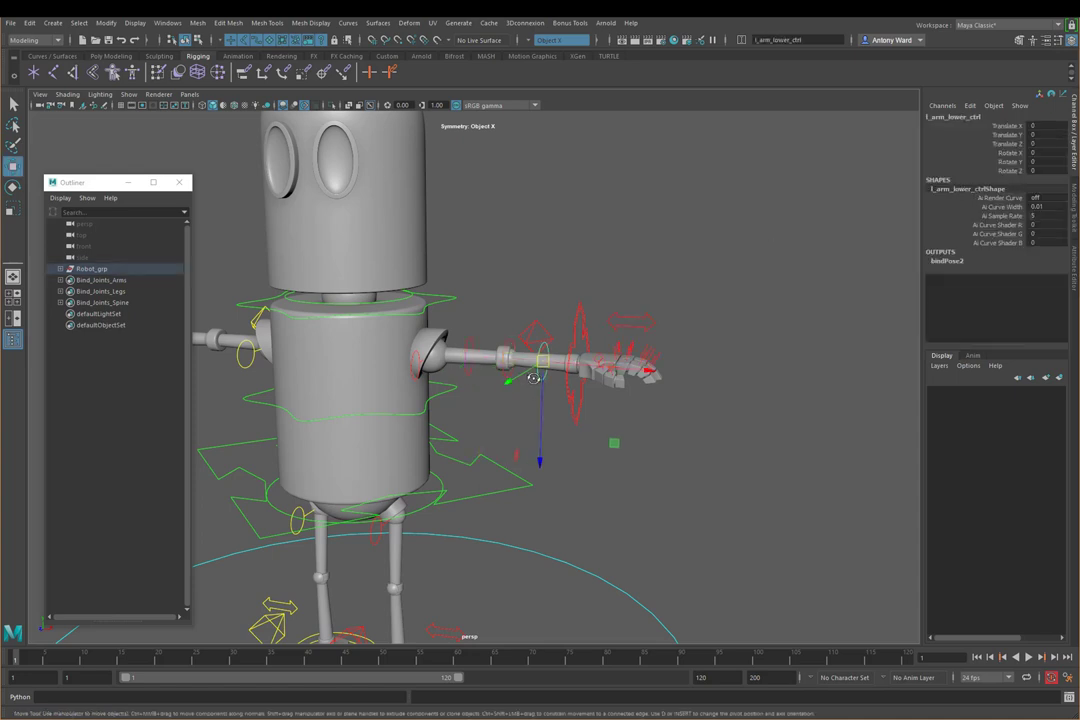
pyautogui.scroll(2, 541, 380)
pyautogui.click(562, 366)
pyautogui.moveTo(565, 383)
pyautogui.mouseDown()
pyautogui.moveTo(563, 405)
pyautogui.moveTo(562, 370)
pyautogui.mouseUp()
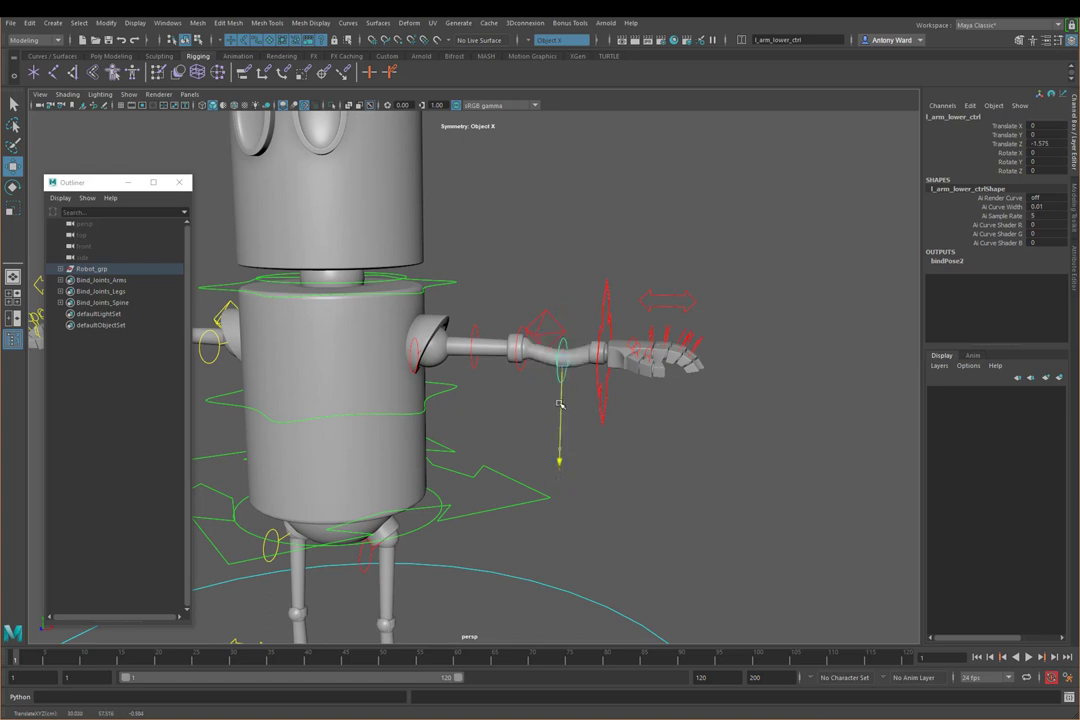
pyautogui.hotkey('ctrl', 'z')
pyautogui.click(475, 368)
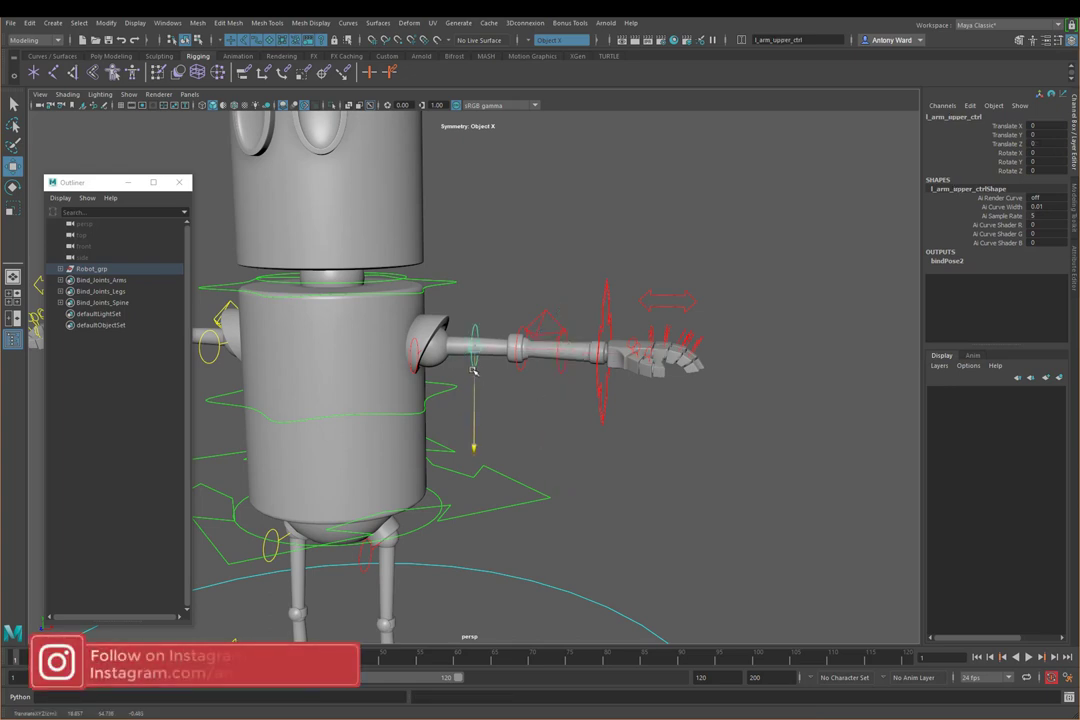
pyautogui.hotkey('ctrl', 'z')
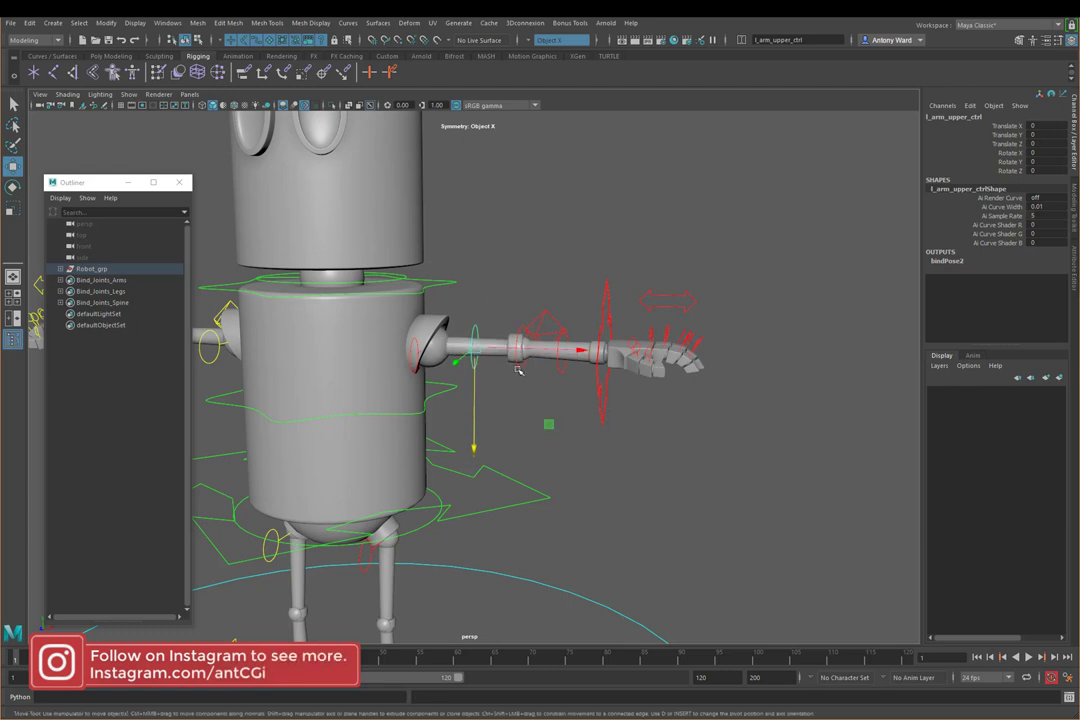
pyautogui.click(519, 370)
pyautogui.moveTo(521, 386); pyautogui.dragTo(690, 425)
pyautogui.hotkey('ctrl', 'z')
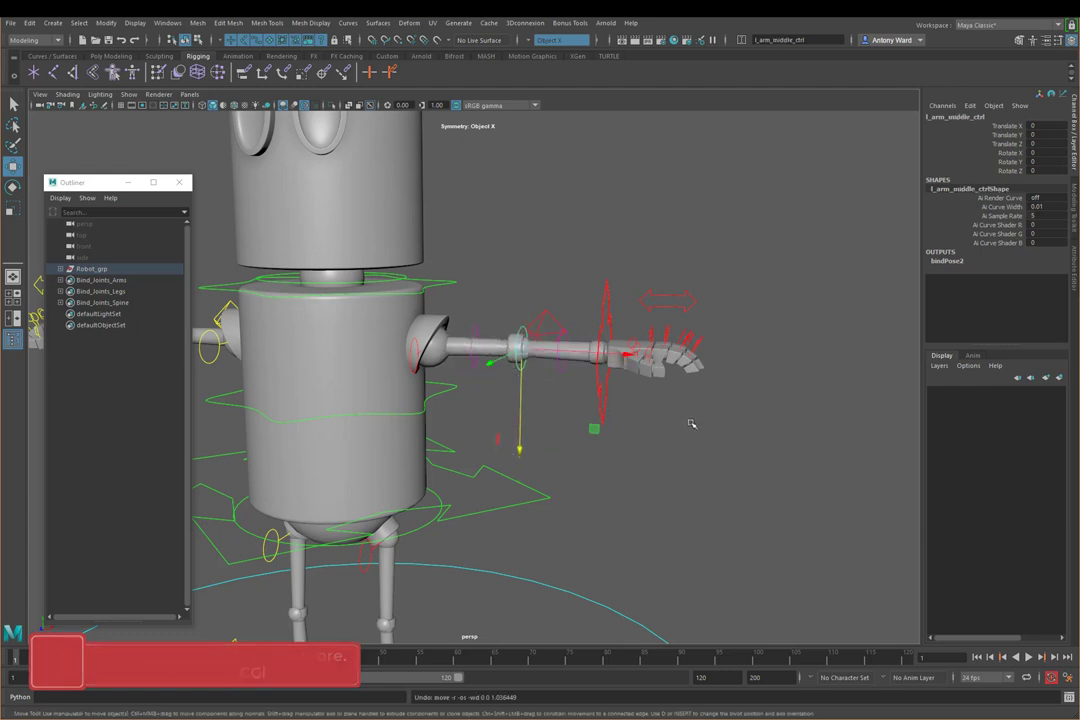
pyautogui.click(690, 425)
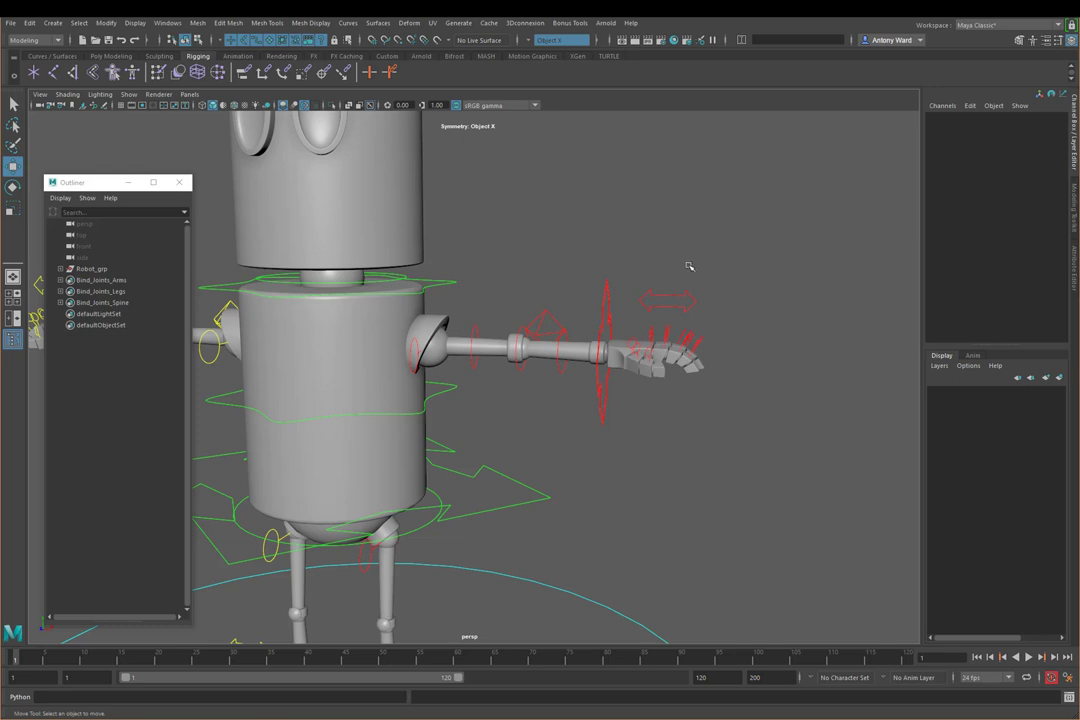
pyautogui.click(688, 298)
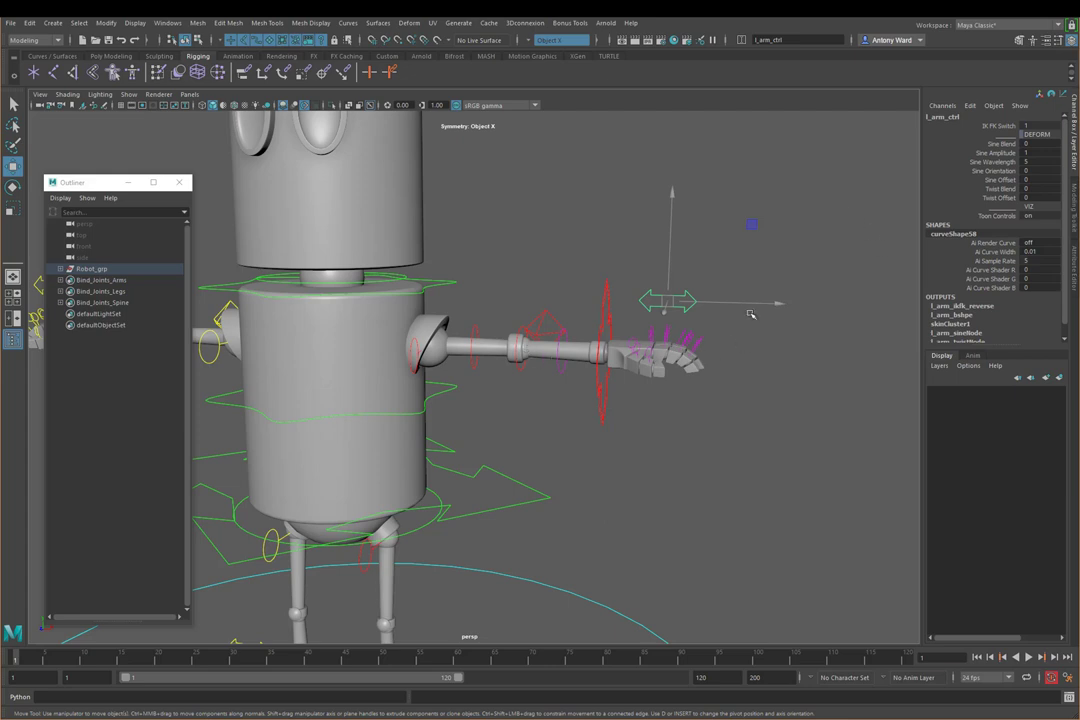
pyautogui.click(1000, 144)
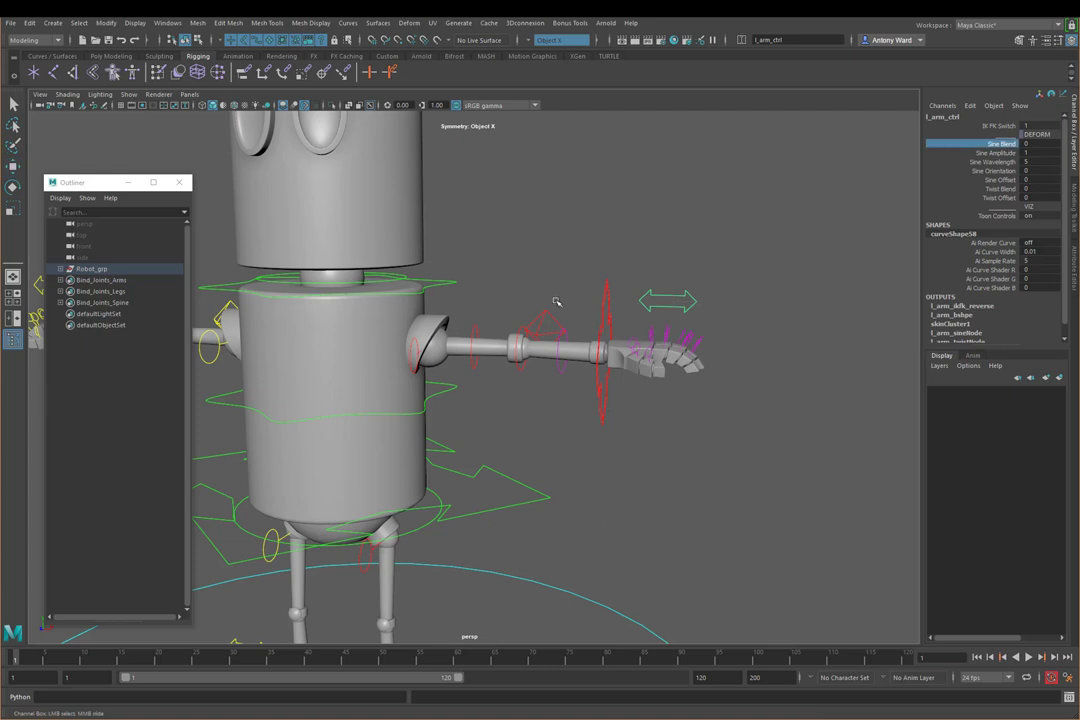
pyautogui.moveTo(639, 253); pyautogui.dragTo(641, 252, button='middle')
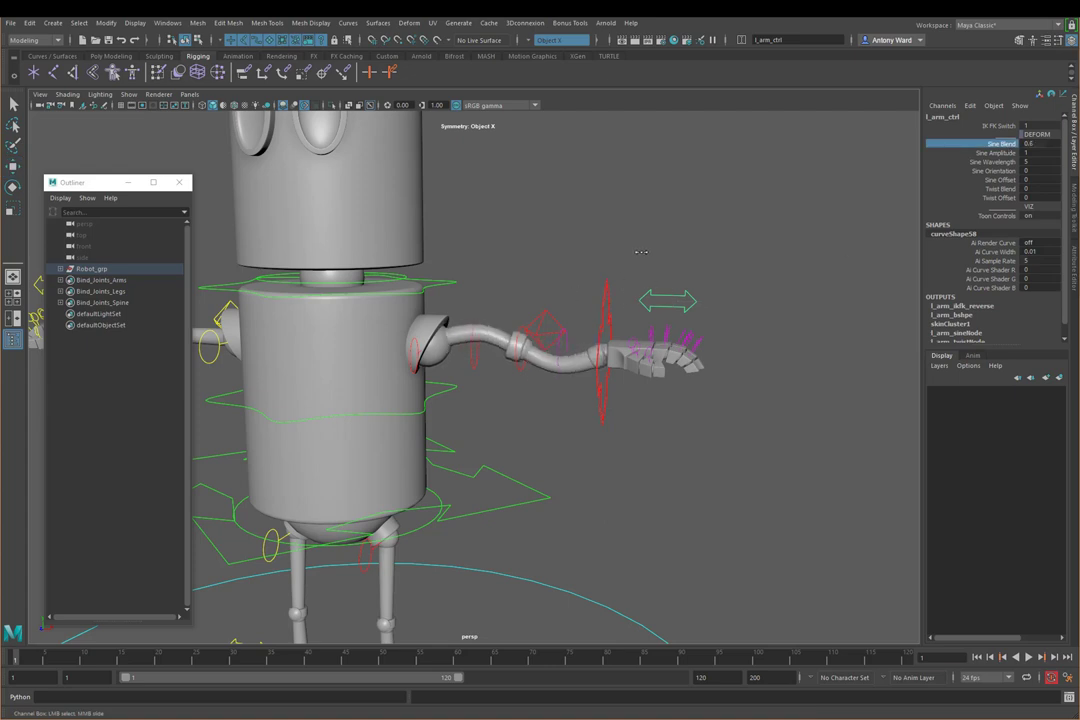
pyautogui.click(1000, 179)
pyautogui.moveTo(695, 233); pyautogui.dragTo(820, 222, button='middle')
pyautogui.click(1027, 179)
pyautogui.write('0')
pyautogui.press('Return')
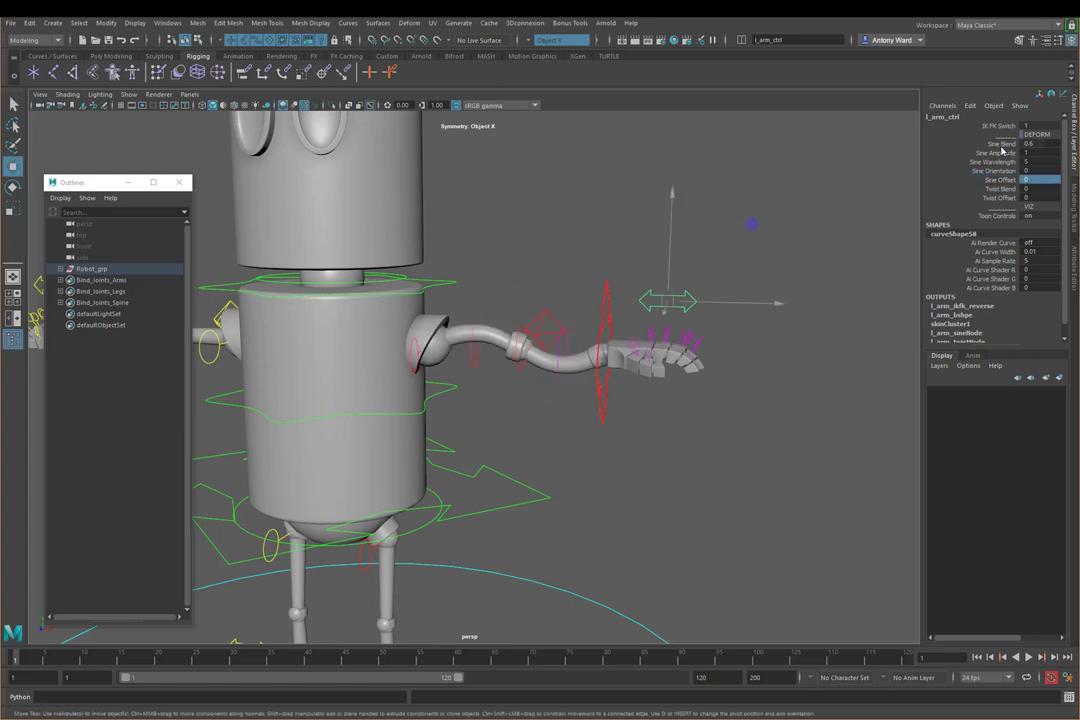
pyautogui.click(1000, 143)
pyautogui.moveTo(594, 196); pyautogui.dragTo(469, 202, button='middle')
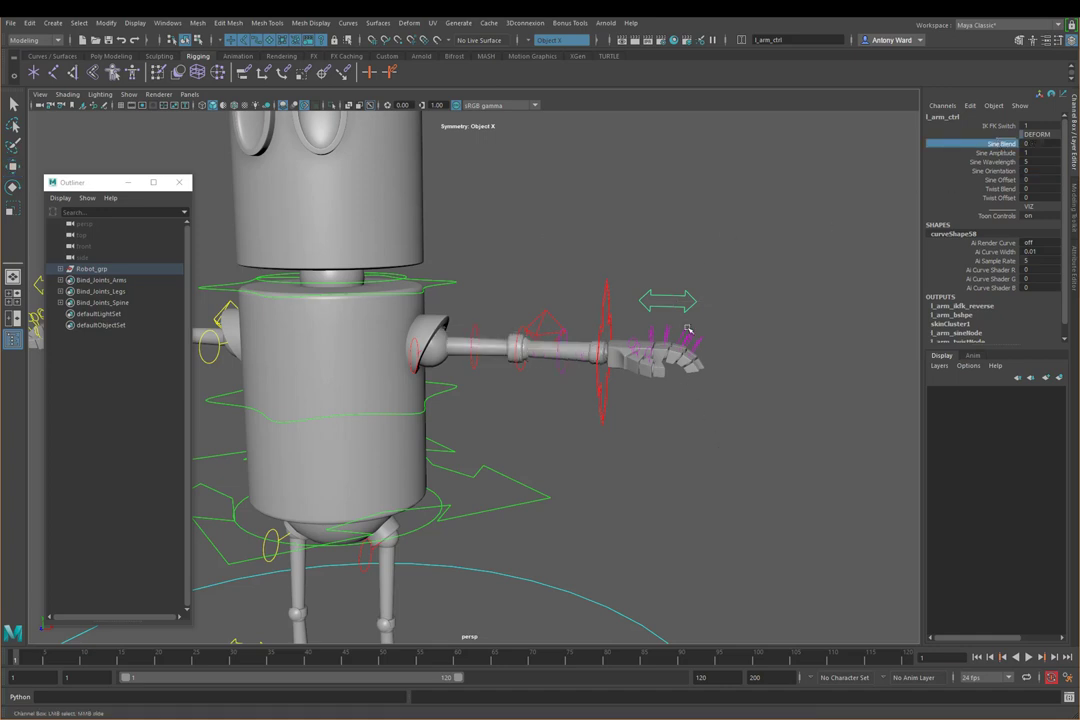
pyautogui.click(1000, 217)
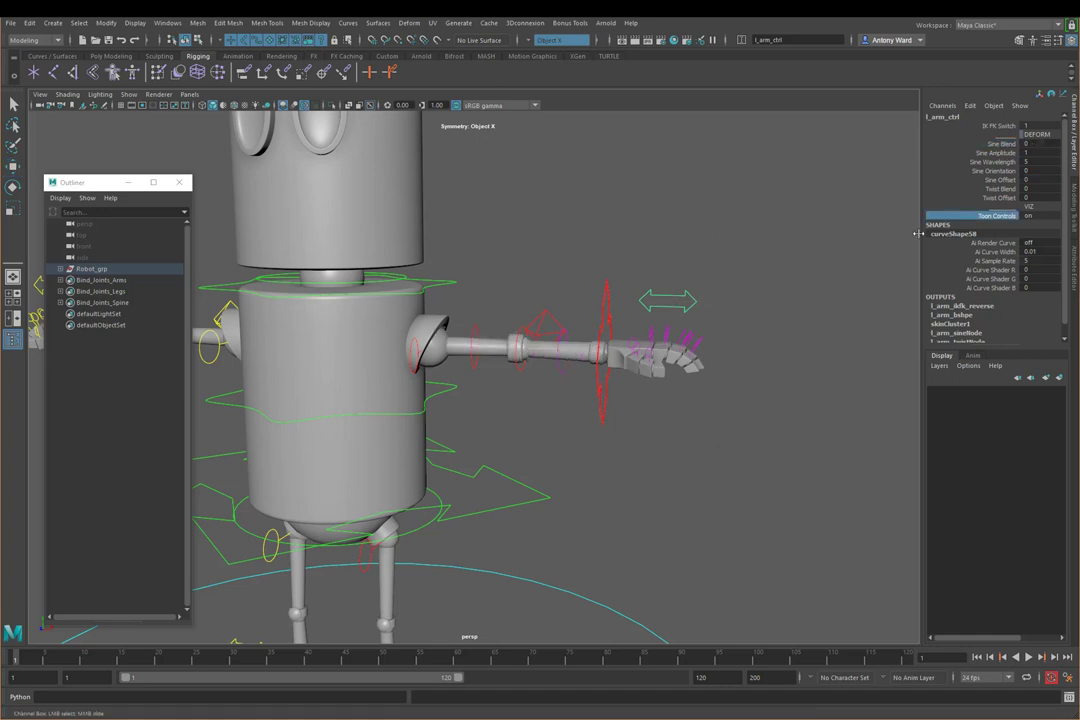
pyautogui.click(651, 434)
pyautogui.keyDown('alt'); pyautogui.moveTo(651, 434); pyautogui.dragTo(600, 420, button='right'); pyautogui.keyUp('alt')
pyautogui.keyDown('alt'); pyautogui.moveTo(600, 420); pyautogui.dragTo(541, 352); pyautogui.keyUp('alt')
pyautogui.keyDown('alt'); pyautogui.moveTo(541, 352); pyautogui.dragTo(597, 376, button='right'); pyautogui.keyUp('alt')
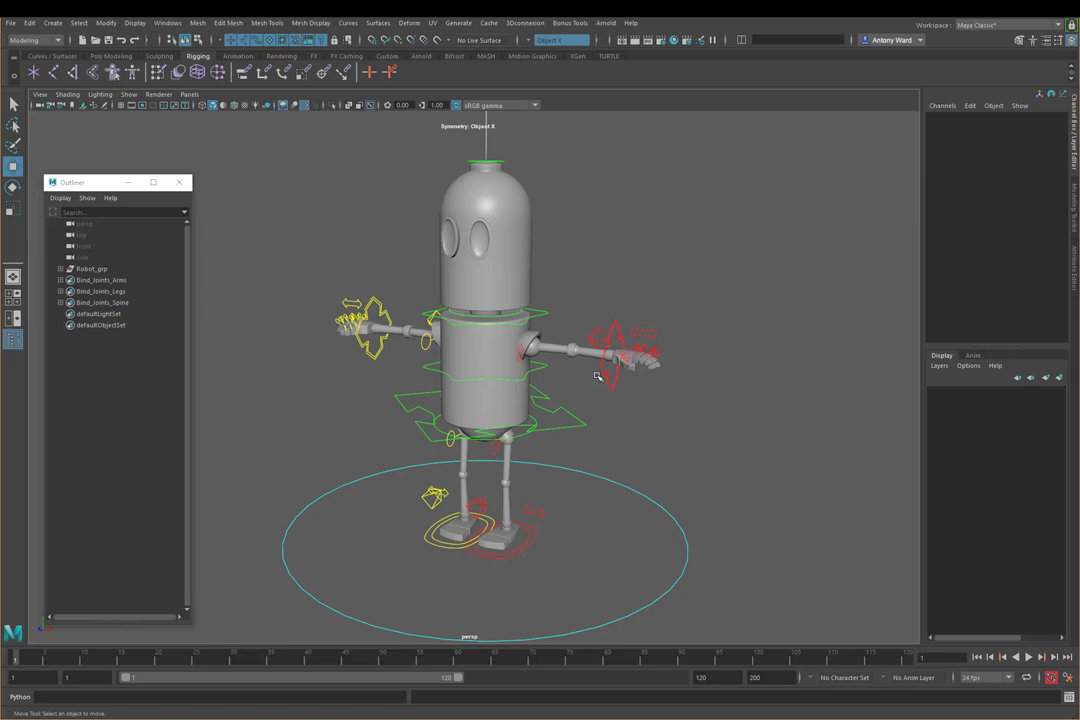
pyautogui.keyDown('alt'); pyautogui.moveTo(460, 304); pyautogui.dragTo(550, 366); pyautogui.keyUp('alt')
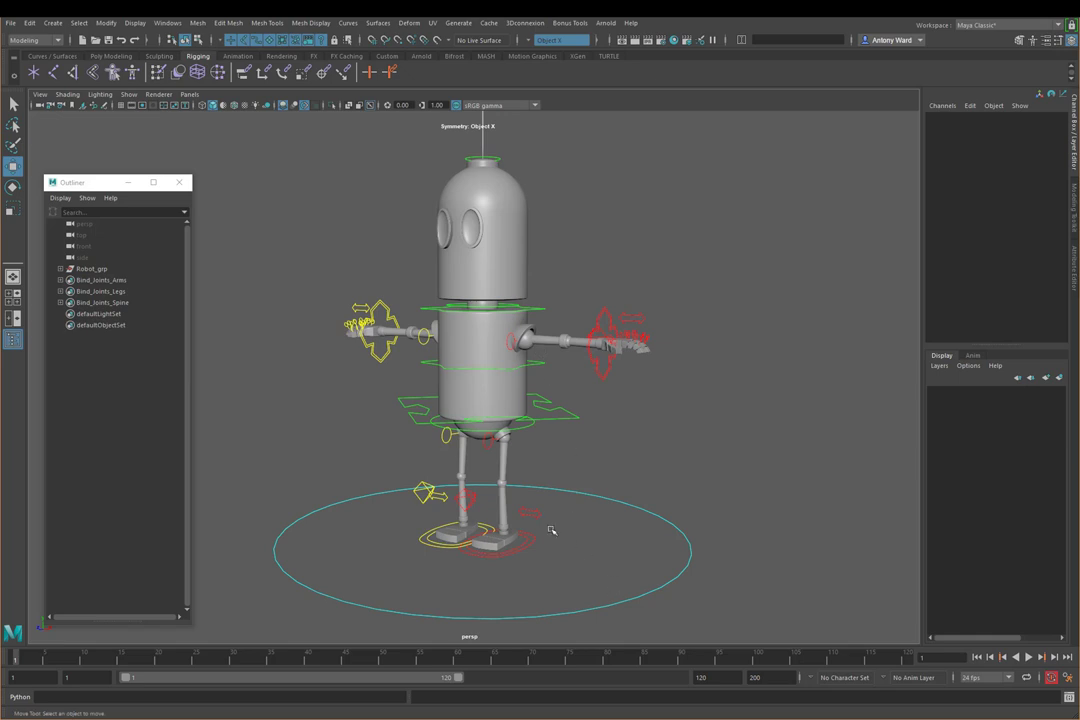
pyautogui.scroll(5, 551, 530)
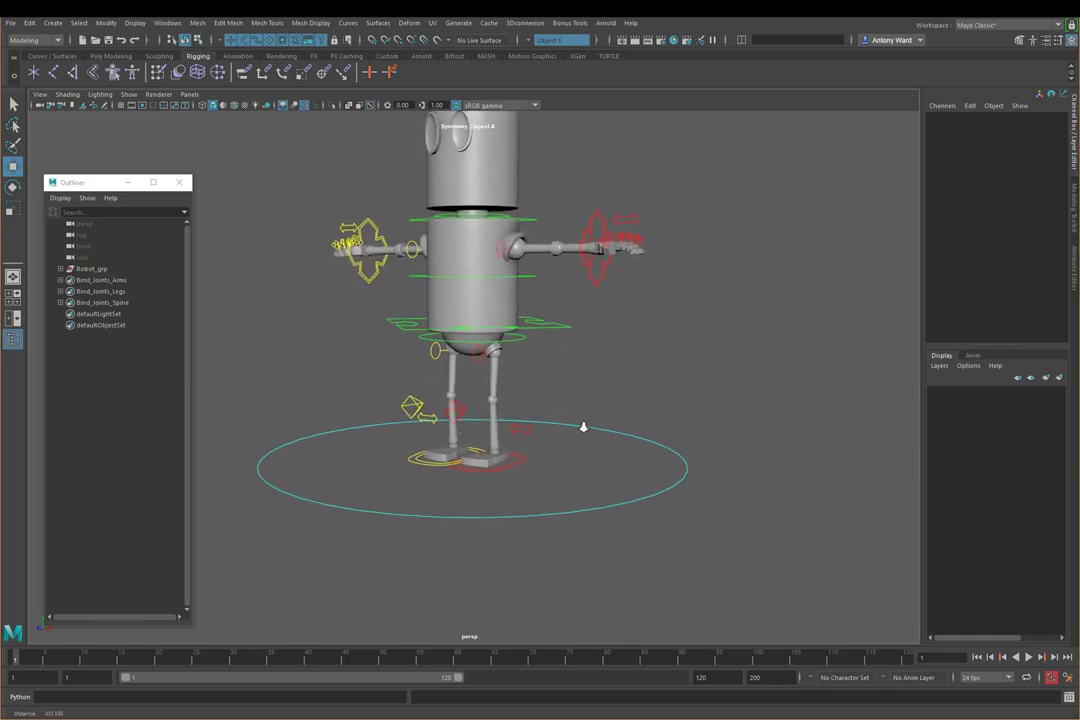
pyautogui.keyDown('alt'); pyautogui.moveTo(557, 558); pyautogui.dragTo(612, 441); pyautogui.keyUp('alt')
pyautogui.click(586, 470)
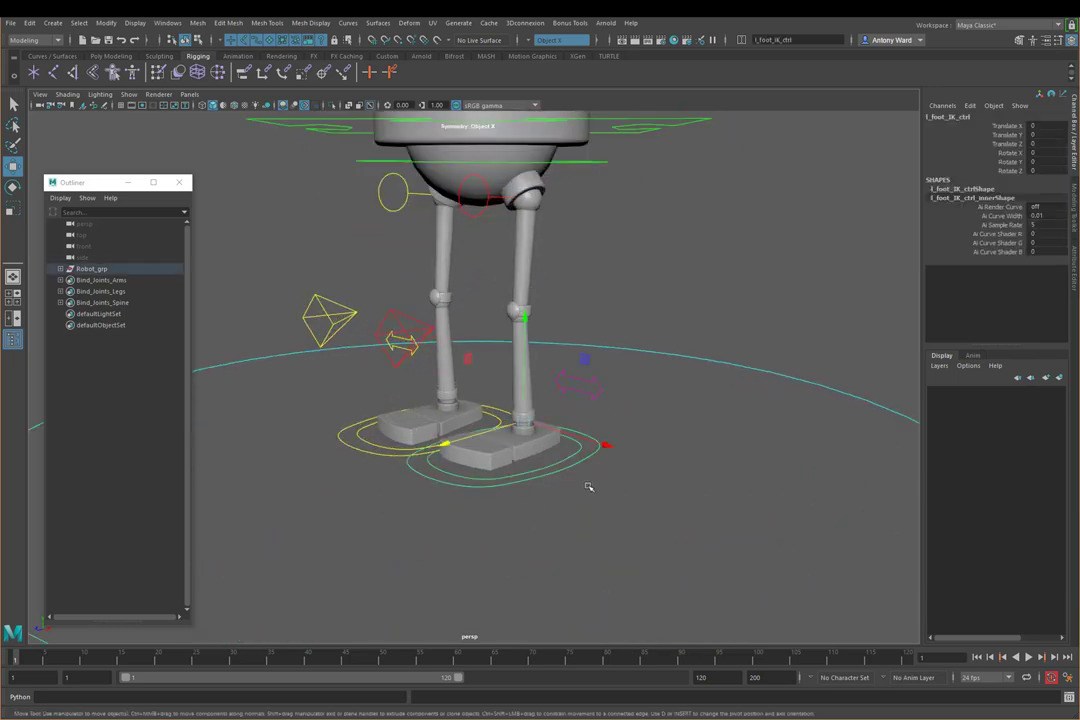
pyautogui.moveTo(523, 420); pyautogui.dragTo(553, 398)
pyautogui.hotkey('ctrl', 'z')
pyautogui.press('e')
pyautogui.hotkey('ctrl', 'z')
pyautogui.press('w')
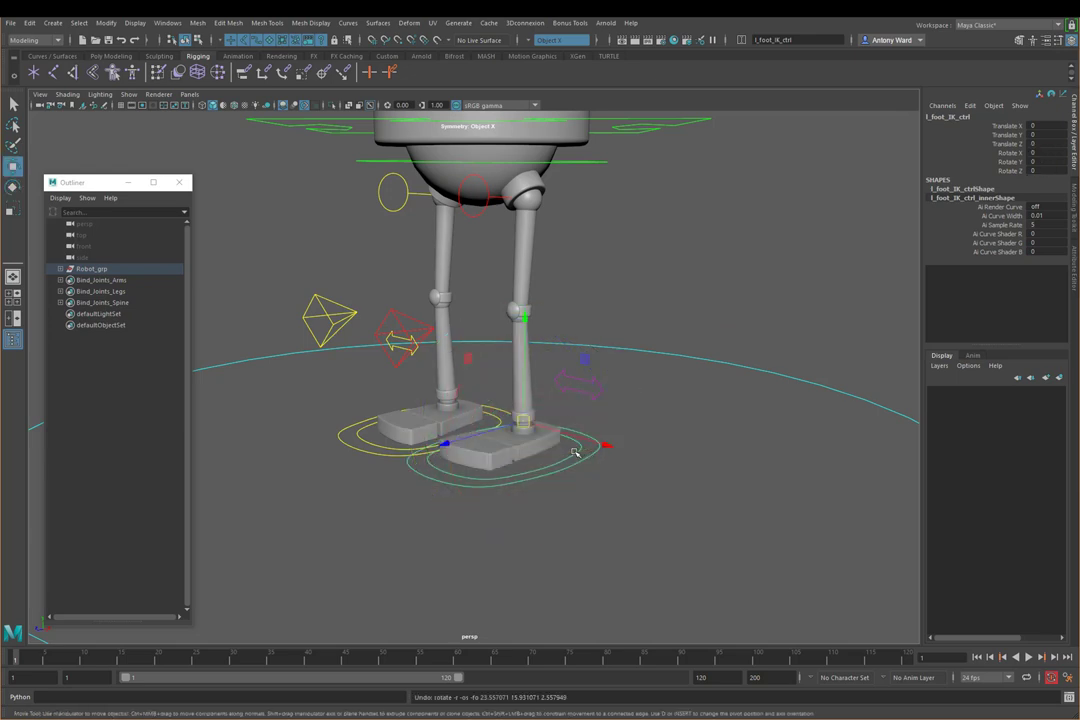
pyautogui.moveTo(524, 422); pyautogui.dragTo(493, 410)
pyautogui.hotkey('ctrl', 'z')
pyautogui.keyDown('alt'); pyautogui.moveTo(571, 465); pyautogui.dragTo(509, 452); pyautogui.keyUp('alt')
pyautogui.press('e')
pyautogui.moveTo(434, 346); pyautogui.dragTo(550, 447)
pyautogui.keyDown('alt'); pyautogui.moveTo(528, 511); pyautogui.dragTo(506, 410); pyautogui.keyUp('alt')
pyautogui.press('w')
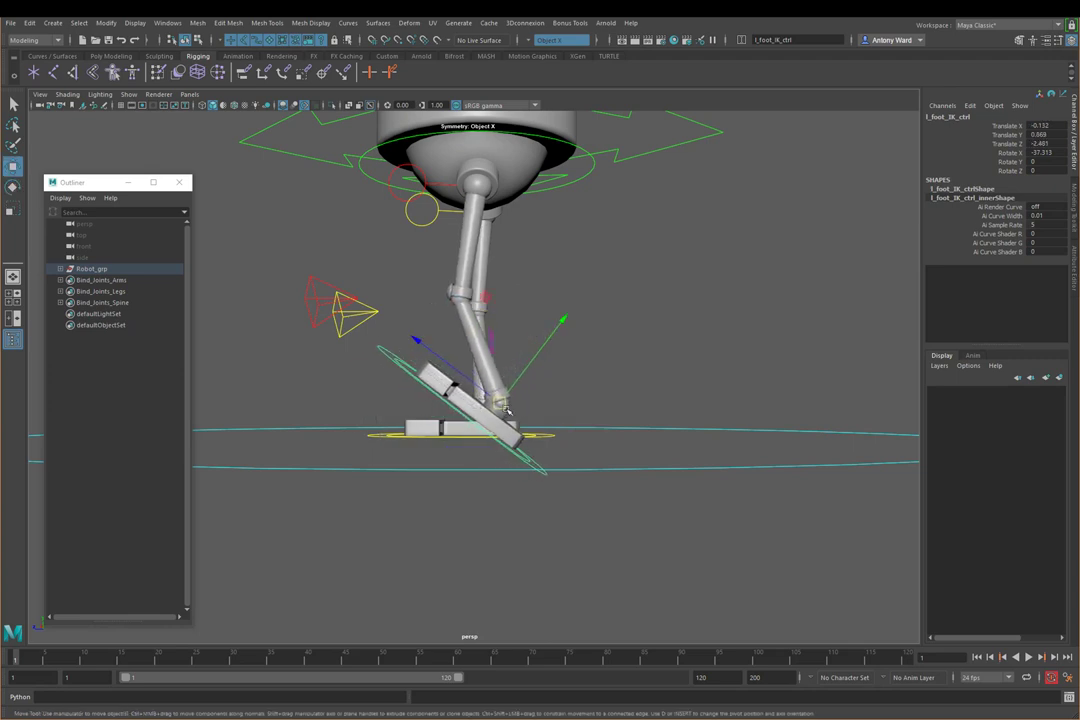
pyautogui.press('e')
pyautogui.moveTo(588, 351); pyautogui.dragTo(512, 522)
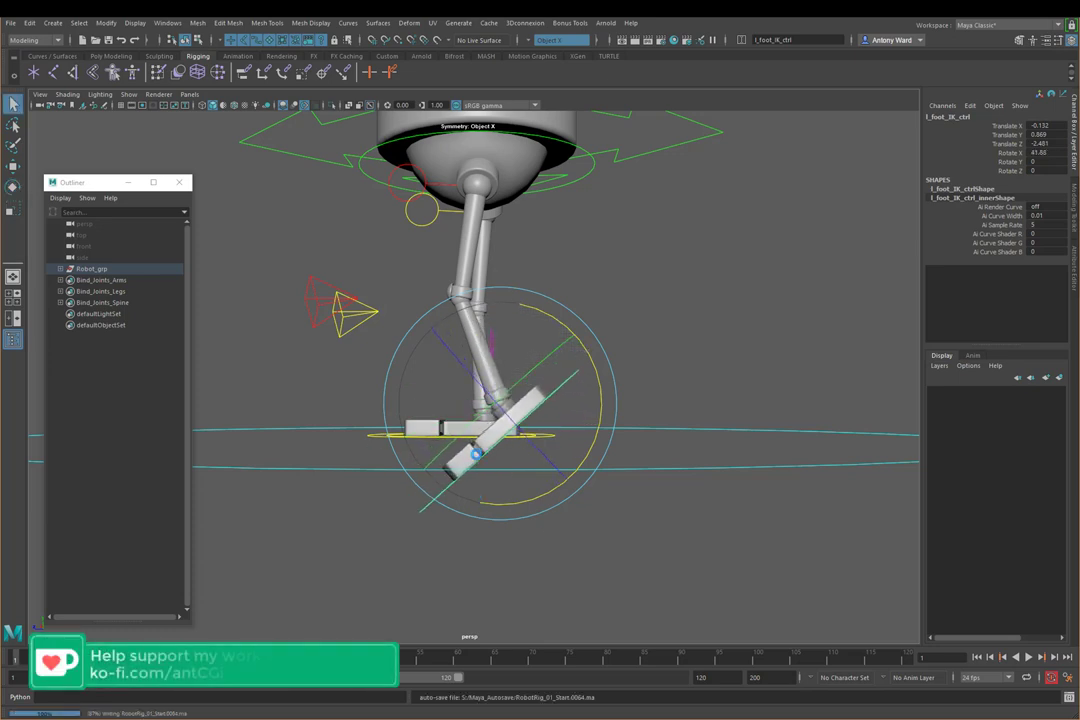
pyautogui.keyDown('alt'); pyautogui.moveTo(617, 396); pyautogui.dragTo(704, 373); pyautogui.keyUp('alt')
pyautogui.hotkey('ctrl', 'z')
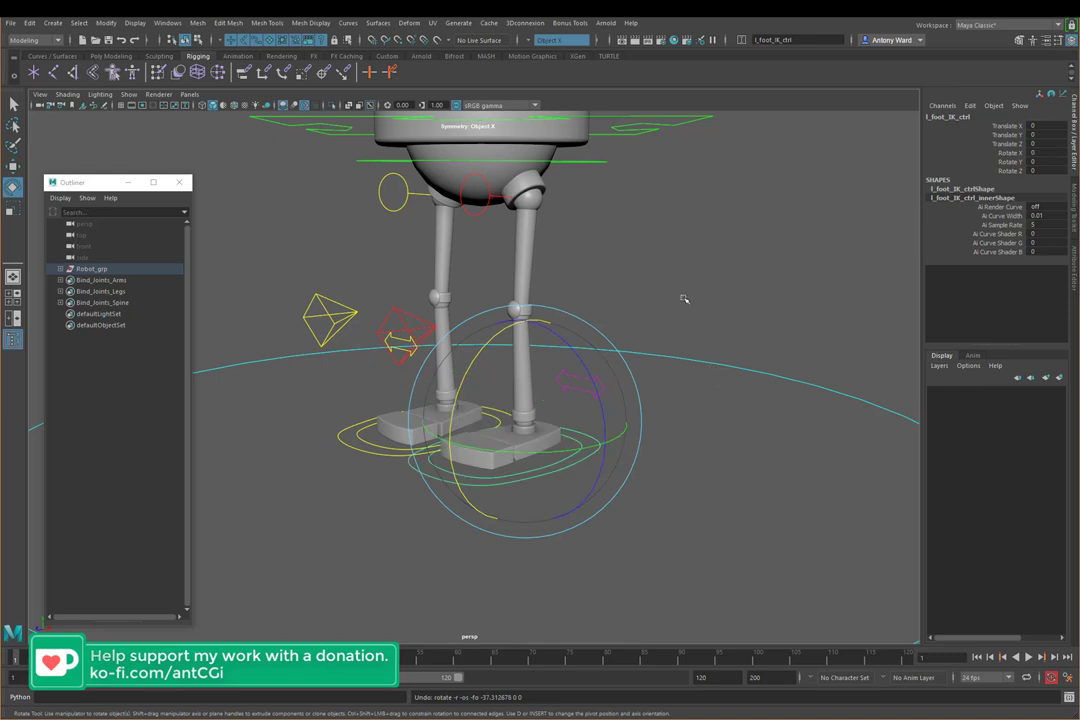
pyautogui.click(640, 340)
pyautogui.keyDown('alt'); pyautogui.moveTo(600, 400); pyautogui.dragTo(565, 440); pyautogui.keyUp('alt')
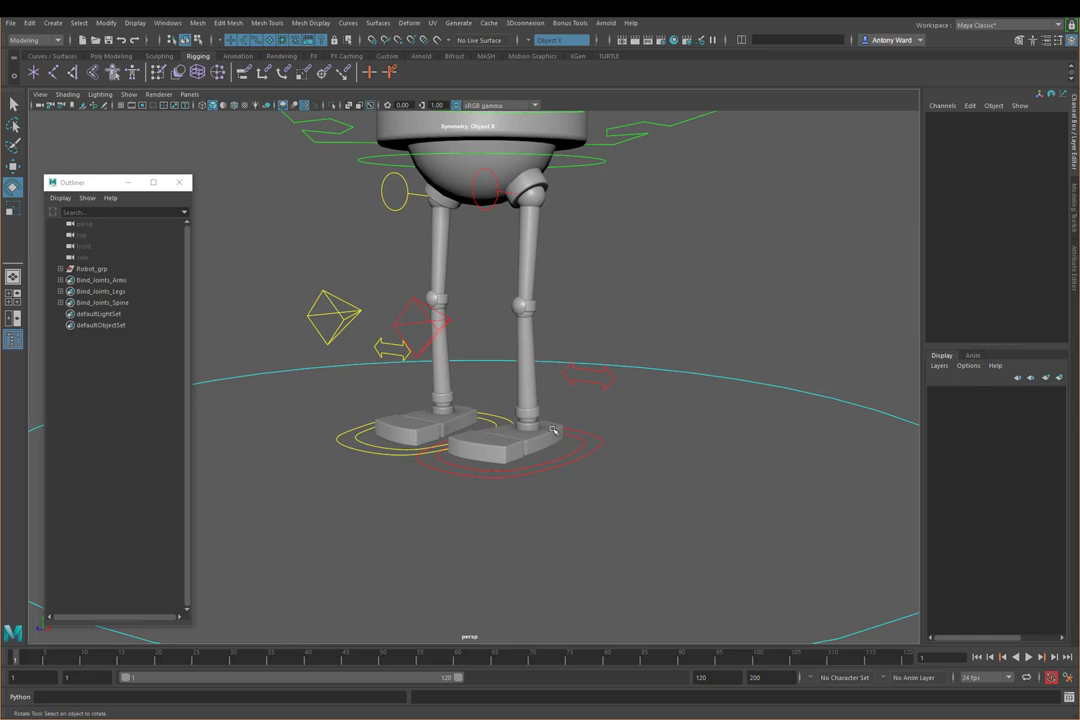
pyautogui.keyDown('alt'); pyautogui.moveTo(605, 419); pyautogui.dragTo(571, 436, button='right'); pyautogui.keyUp('alt')
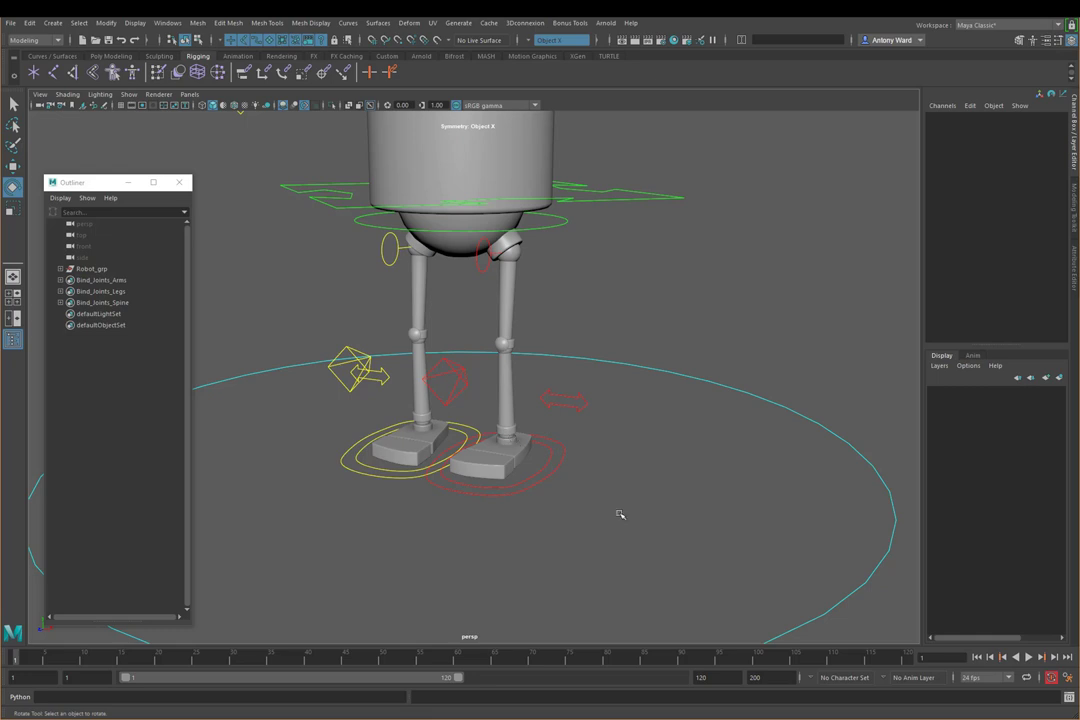
pyautogui.keyDown('alt'); pyautogui.moveTo(682, 530); pyautogui.dragTo(606, 455); pyautogui.keyUp('alt')
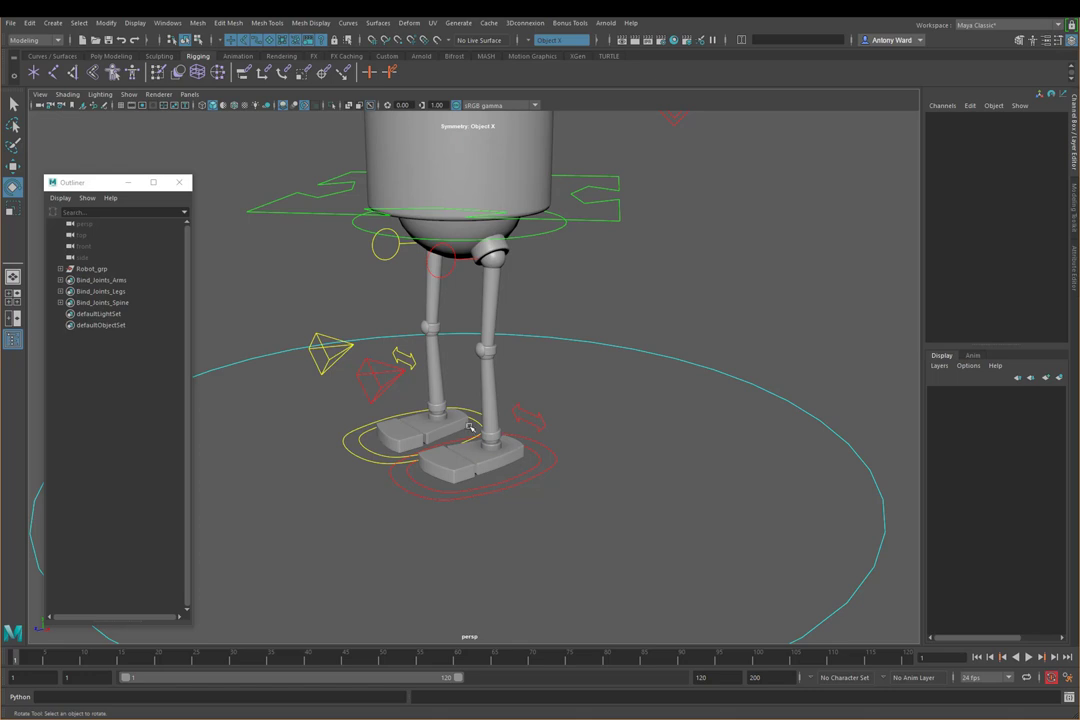
pyautogui.keyDown('alt'); pyautogui.moveTo(386, 357); pyautogui.dragTo(673, 438); pyautogui.keyUp('alt')
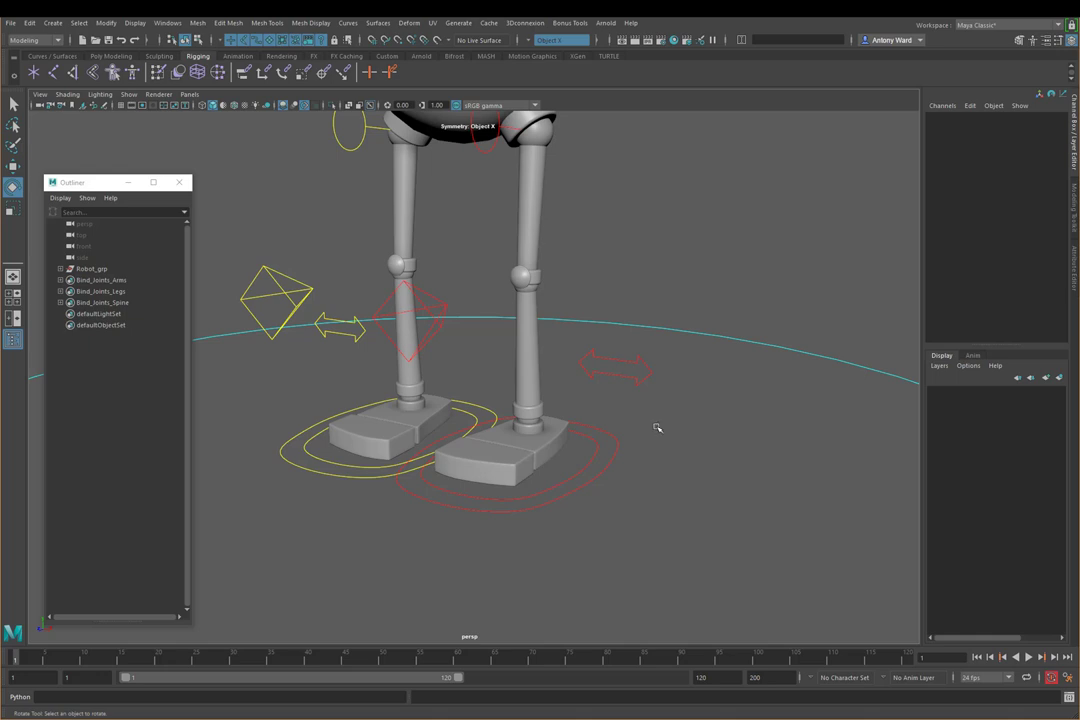
pyautogui.keyDown('alt'); pyautogui.moveTo(675, 403); pyautogui.dragTo(637, 398); pyautogui.keyUp('alt')
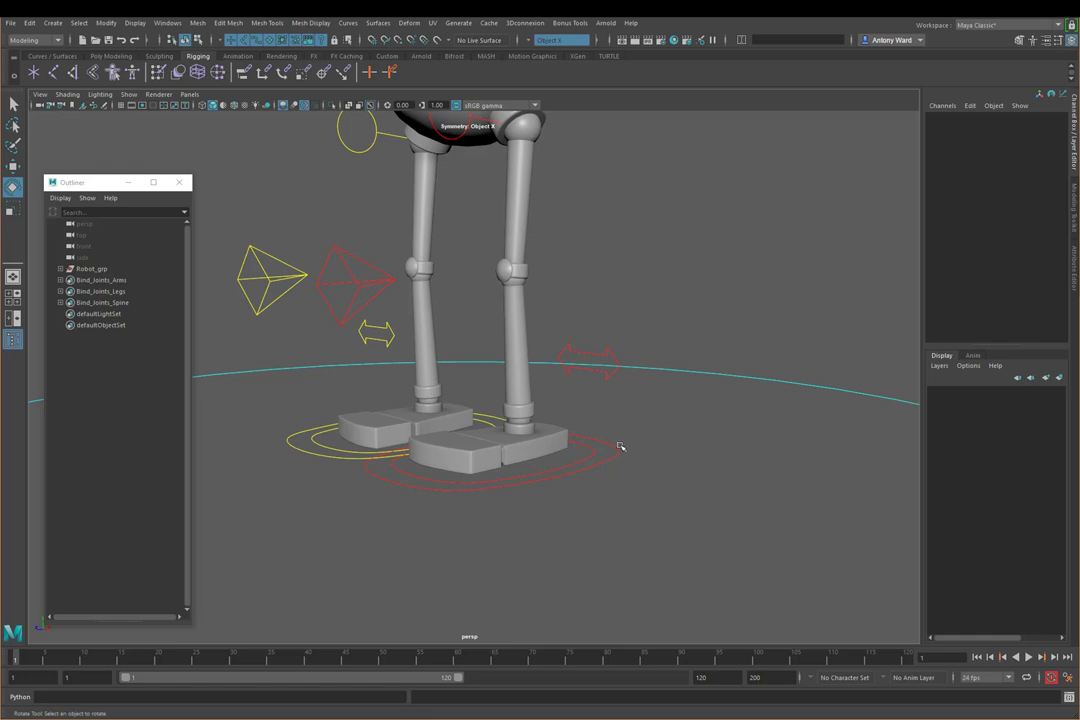
pyautogui.keyDown('alt'); pyautogui.moveTo(579, 421); pyautogui.dragTo(641, 470); pyautogui.keyUp('alt')
# - Switch the Robot control's Skeleton channel on and orbit to view the legs
pyautogui.click(752, 330)
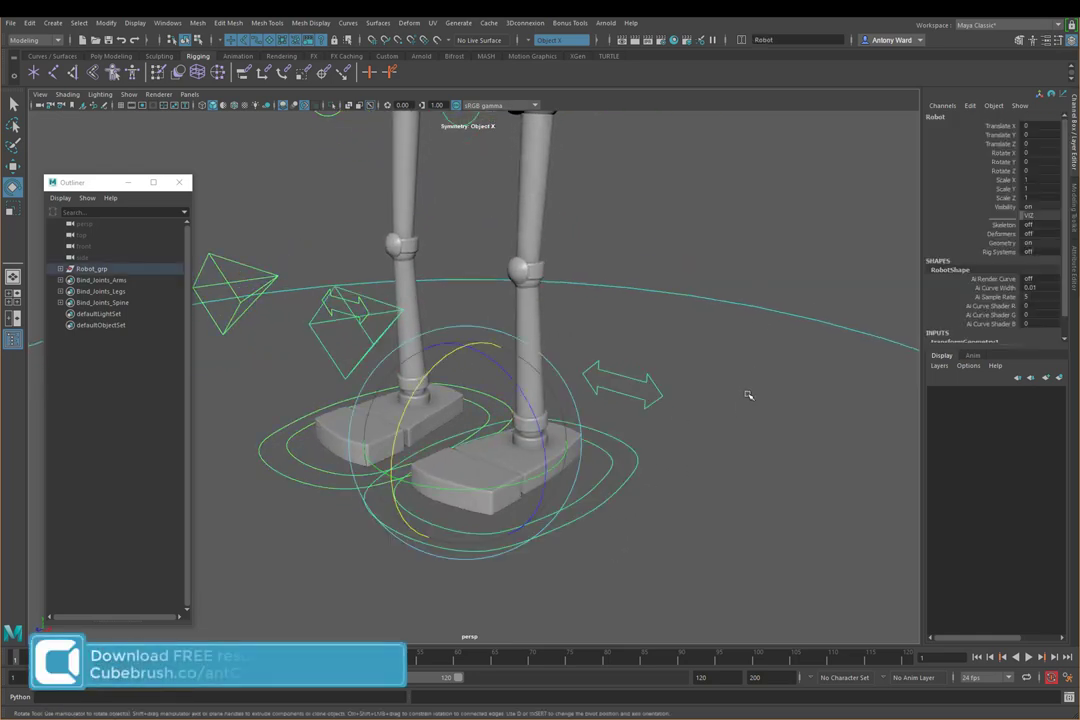
pyautogui.click(1003, 225)
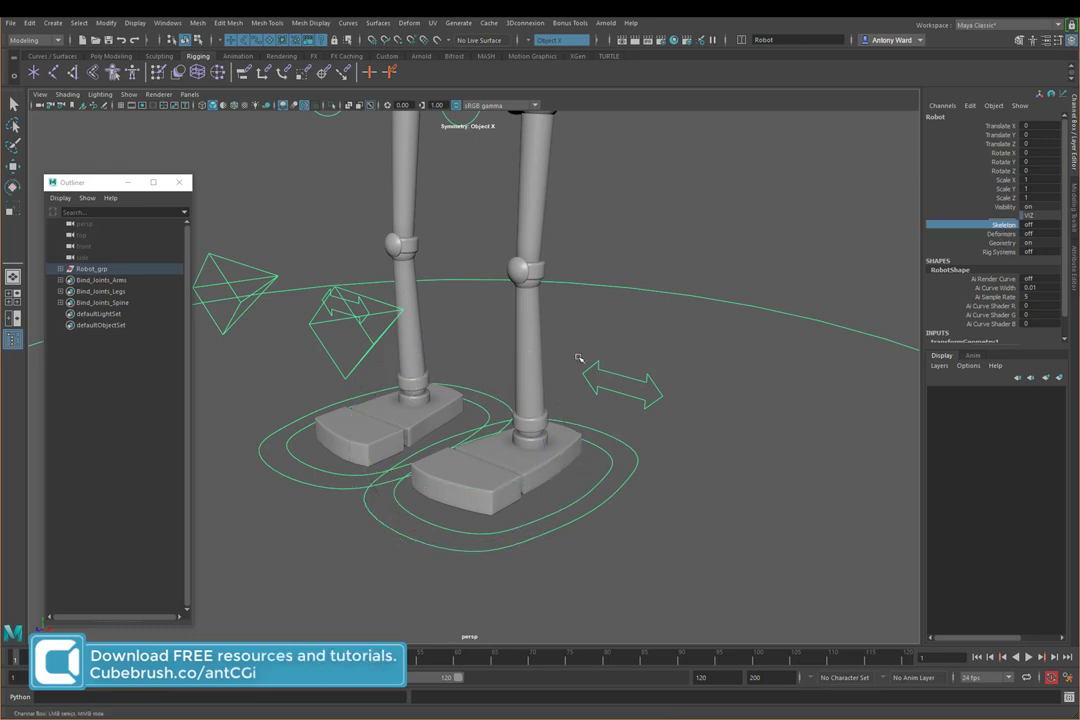
pyautogui.moveTo(569, 347); pyautogui.dragTo(482, 293, button='middle')
pyautogui.press('e')
pyautogui.click(550, 568)
pyautogui.keyDown('alt'); pyautogui.moveTo(550, 568); pyautogui.dragTo(615, 488); pyautogui.keyUp('alt')
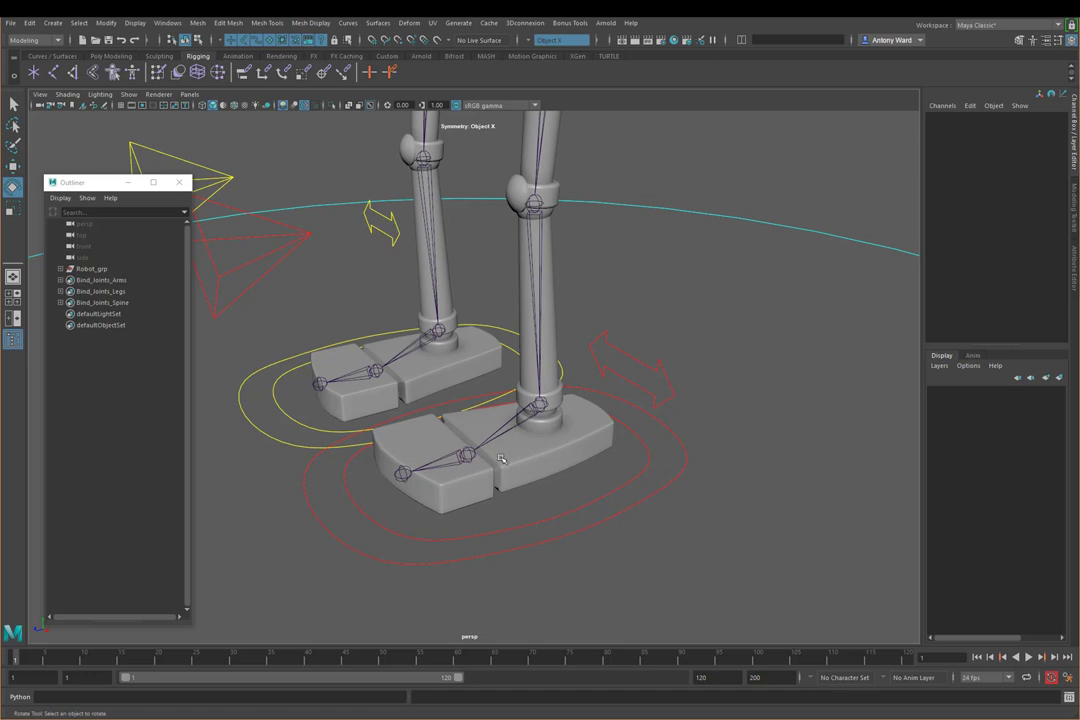
# - Select the left foot's l_ball and l_toe joints to inspect them
pyautogui.click(466, 455)
pyautogui.click(735, 401)
pyautogui.hotkey('ctrl', 'z')
pyautogui.click(781, 494)
pyautogui.hotkey('ctrl', 'z')
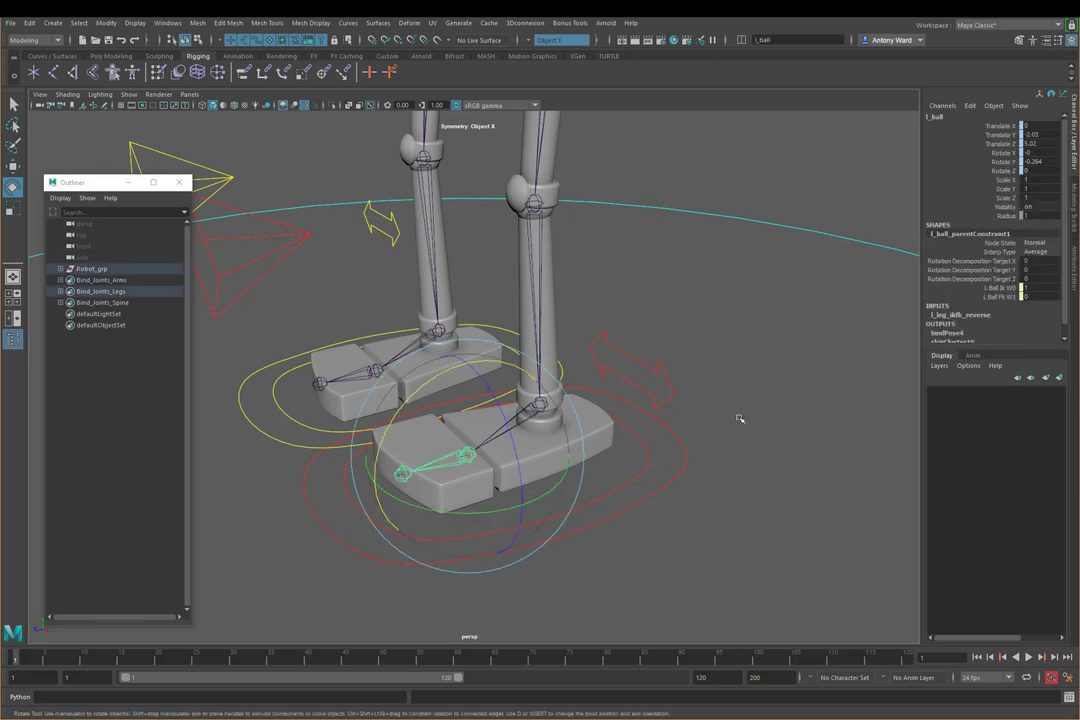
pyautogui.click(762, 451)
pyautogui.click(403, 474)
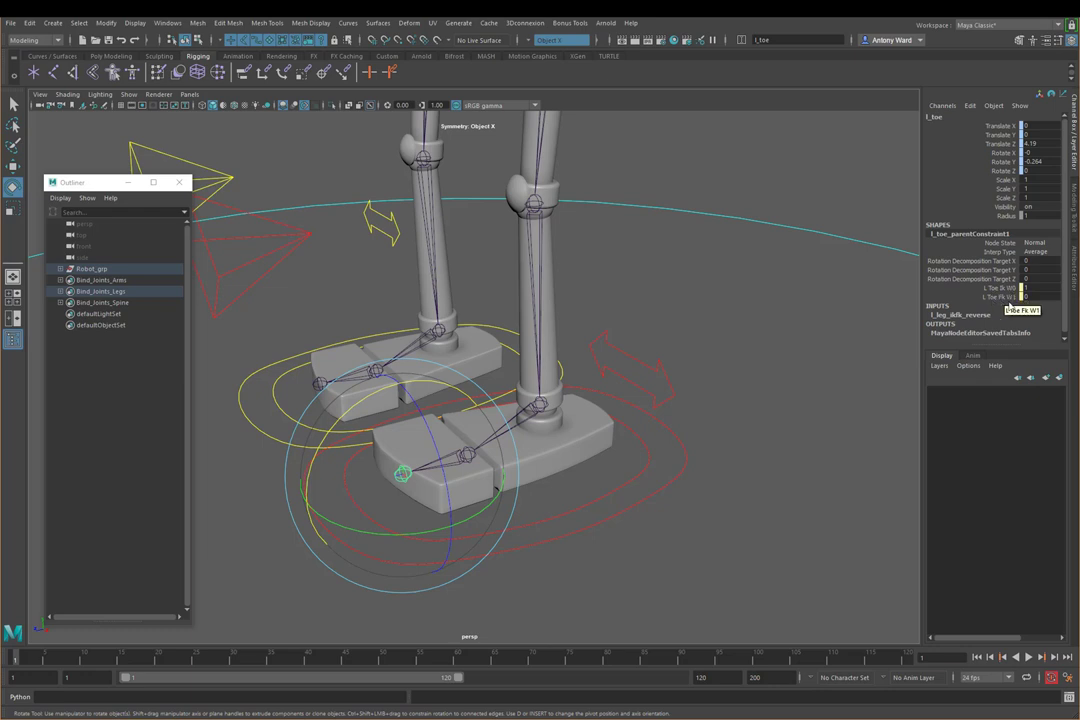
pyautogui.click(798, 394)
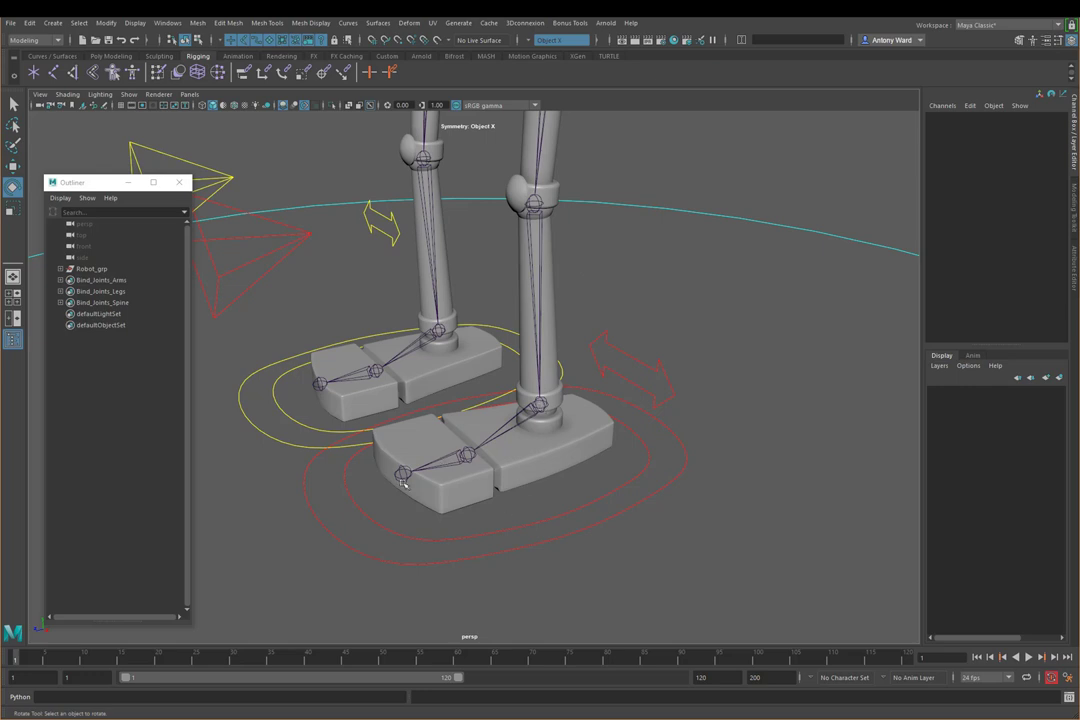
# - Test-rotate the toe block around the l_ball joint, then undo back to 0 X rotation
pyautogui.click(465, 455)
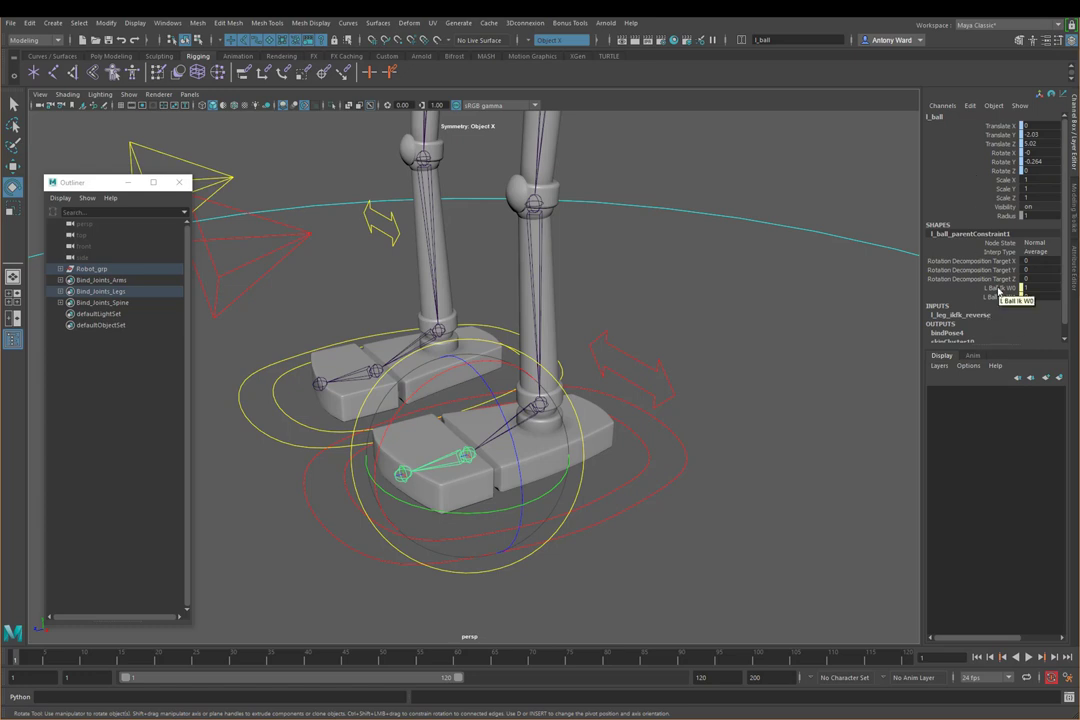
pyautogui.keyDown('alt'); pyautogui.moveTo(663, 362); pyautogui.dragTo(619, 297); pyautogui.keyUp('alt')
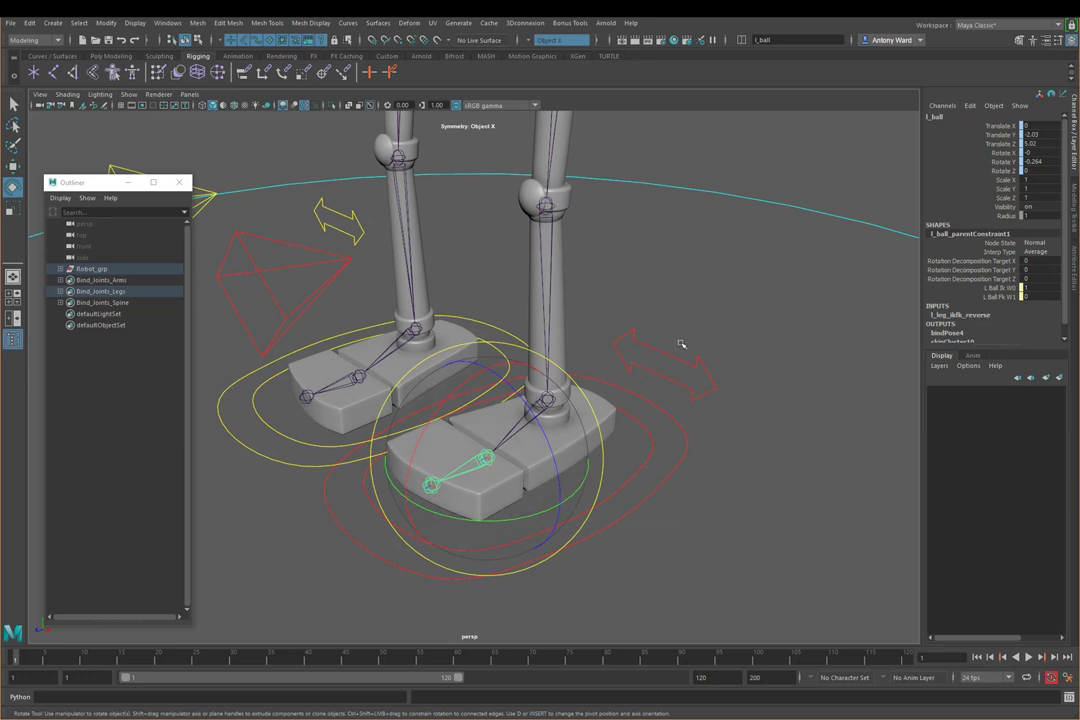
pyautogui.click(699, 366)
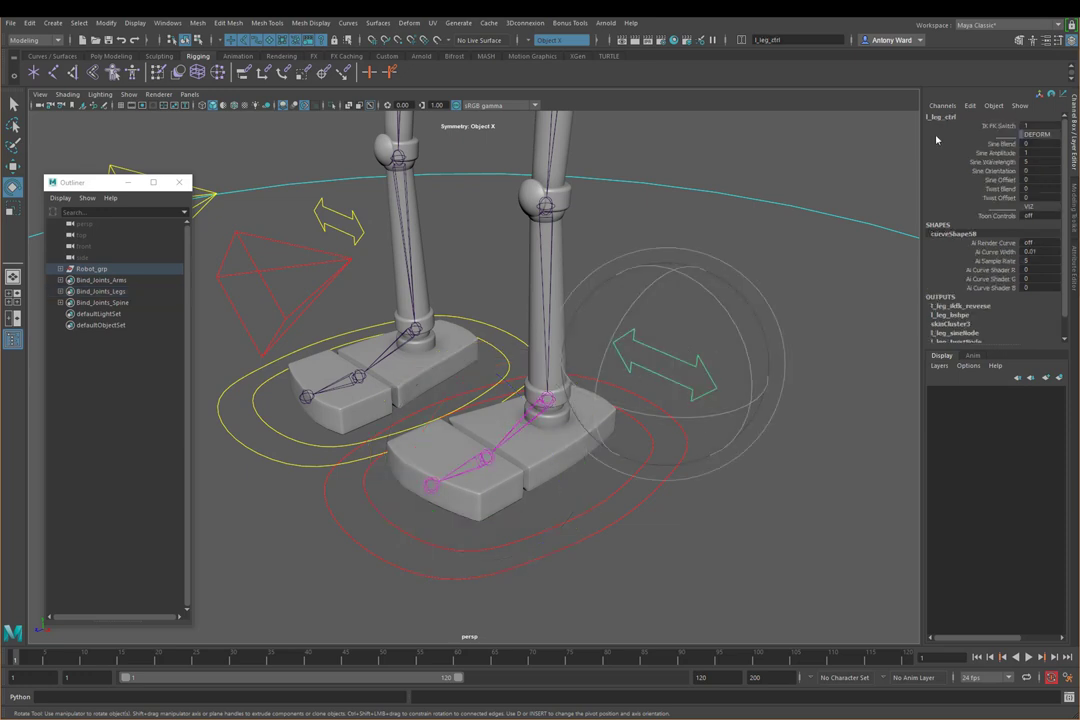
pyautogui.click(430, 485)
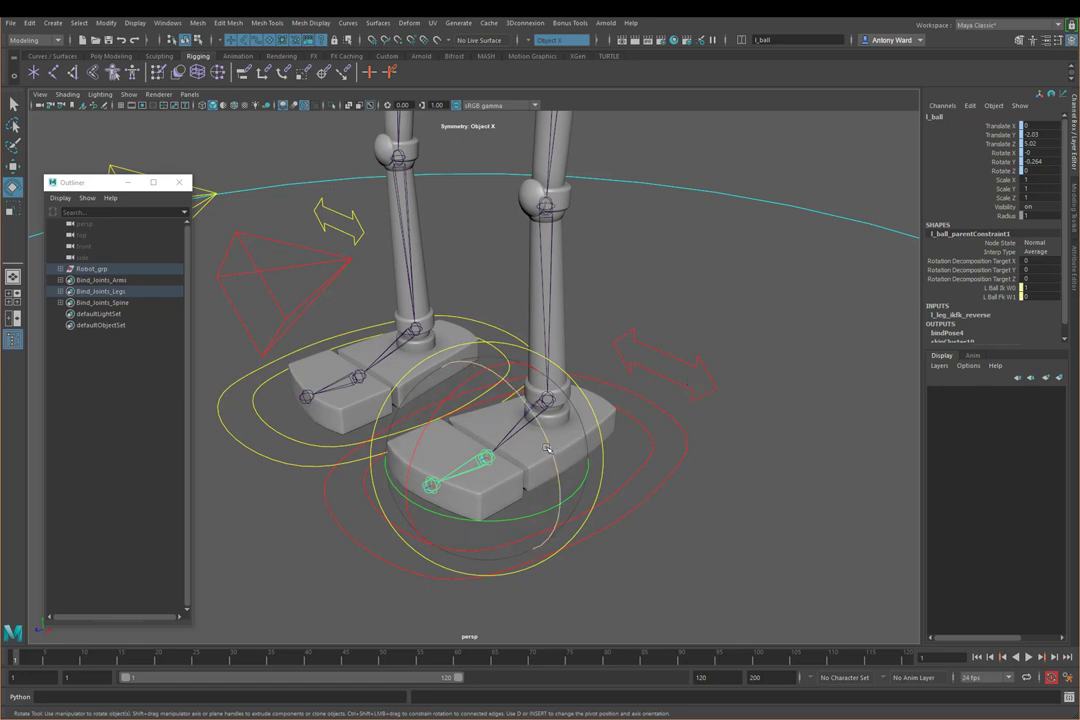
pyautogui.moveTo(547, 448)
pyautogui.keyDown('alt'); pyautogui.mouseDown()
pyautogui.moveTo(600, 430)
pyautogui.moveTo(547, 455)
pyautogui.mouseUp(); pyautogui.keyUp('alt')
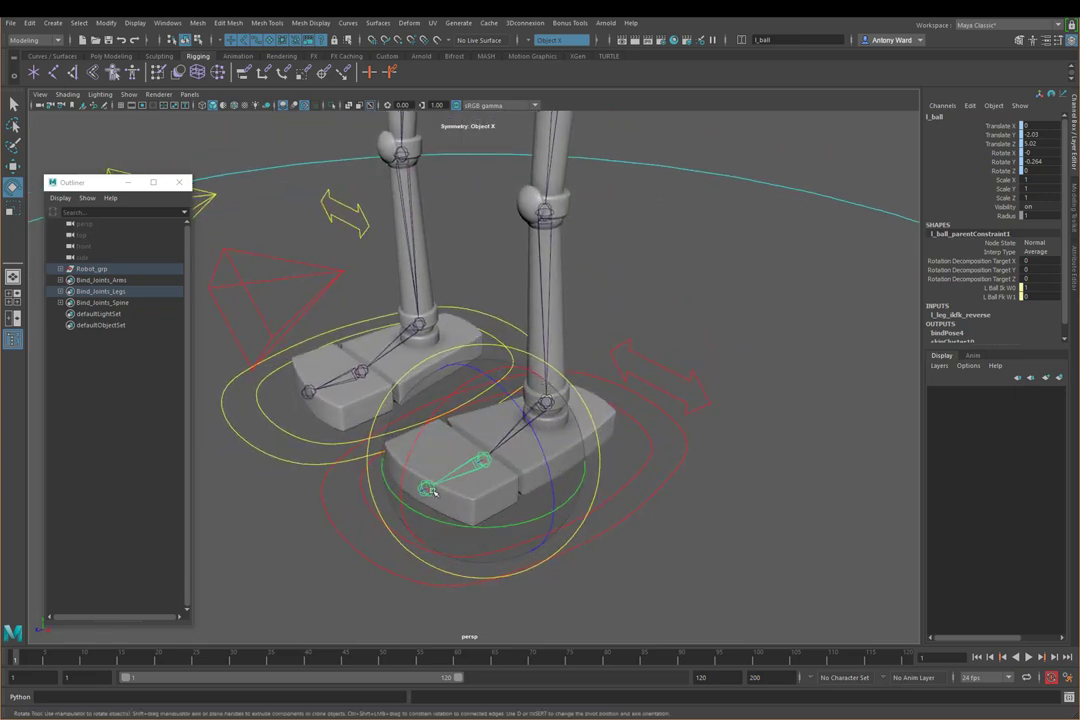
pyautogui.moveTo(394, 398)
pyautogui.keyDown('alt'); pyautogui.mouseDown()
pyautogui.moveTo(418, 500)
pyautogui.moveTo(414, 402)
pyautogui.mouseUp(); pyautogui.keyUp('alt')
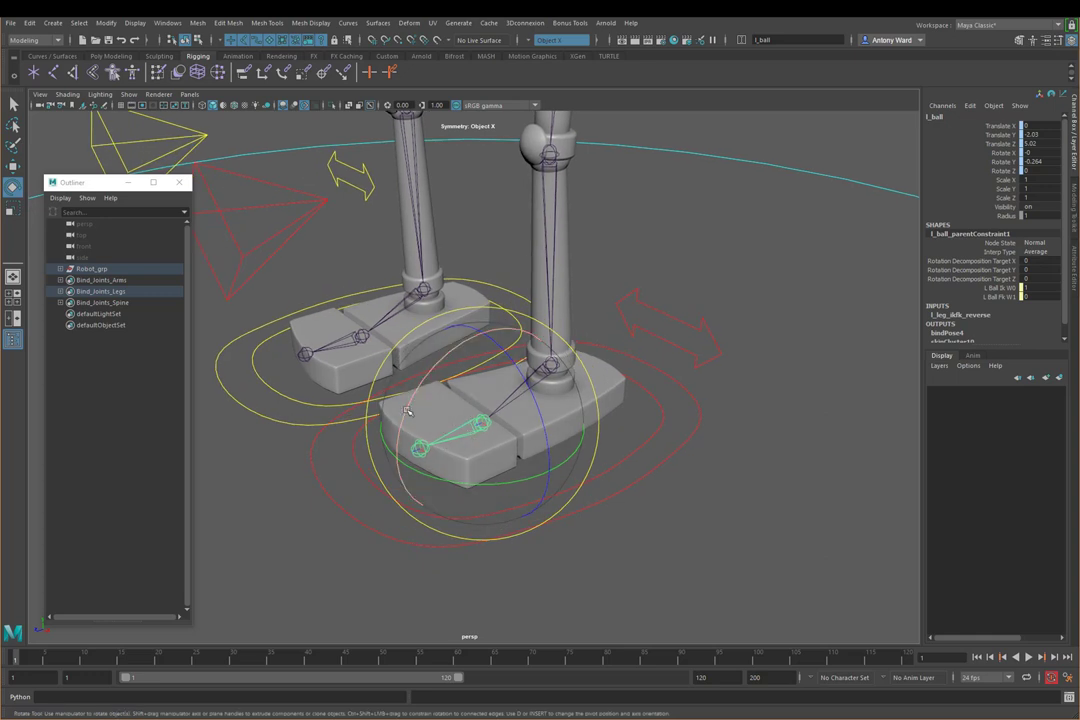
pyautogui.moveTo(407, 413); pyautogui.dragTo(468, 420)
pyautogui.hotkey('ctrl', 'z')
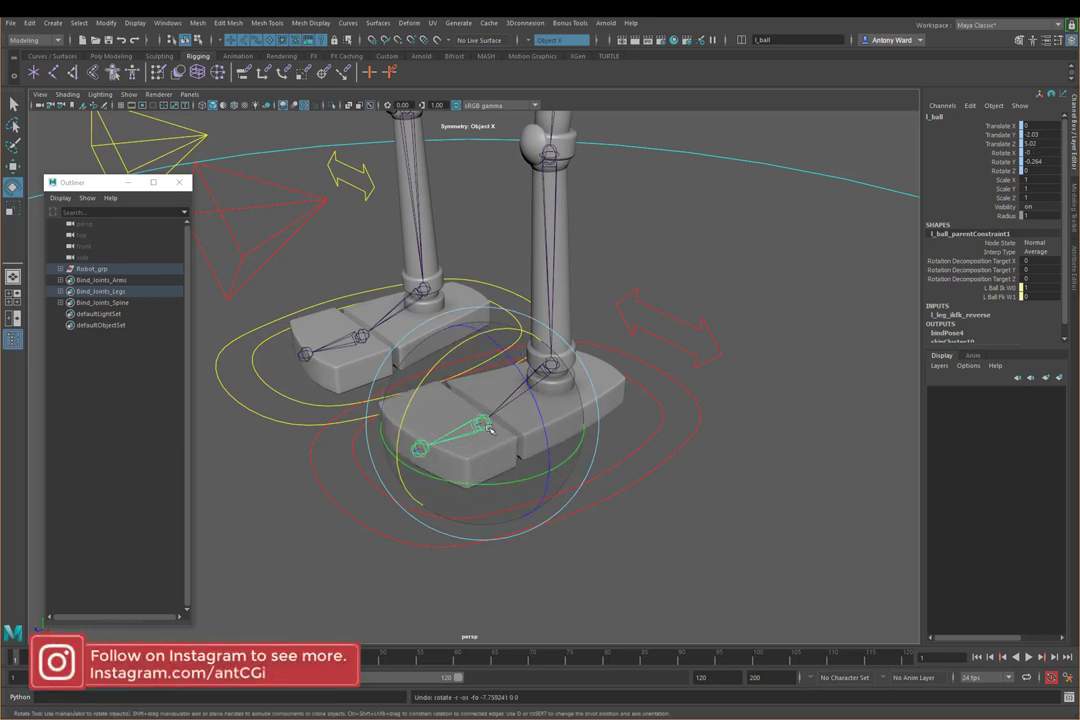
# - Turn on Rig Systems on the Robot control and reveal l_ball_ik in the Outliner
pyautogui.click(677, 378)
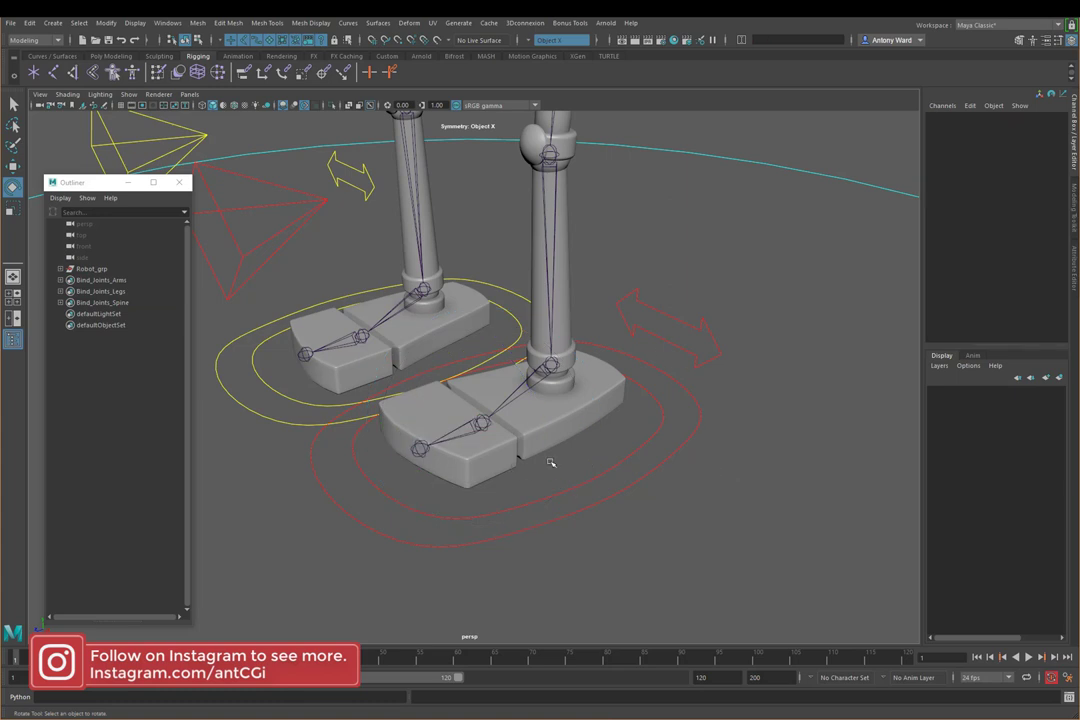
pyautogui.click(833, 186)
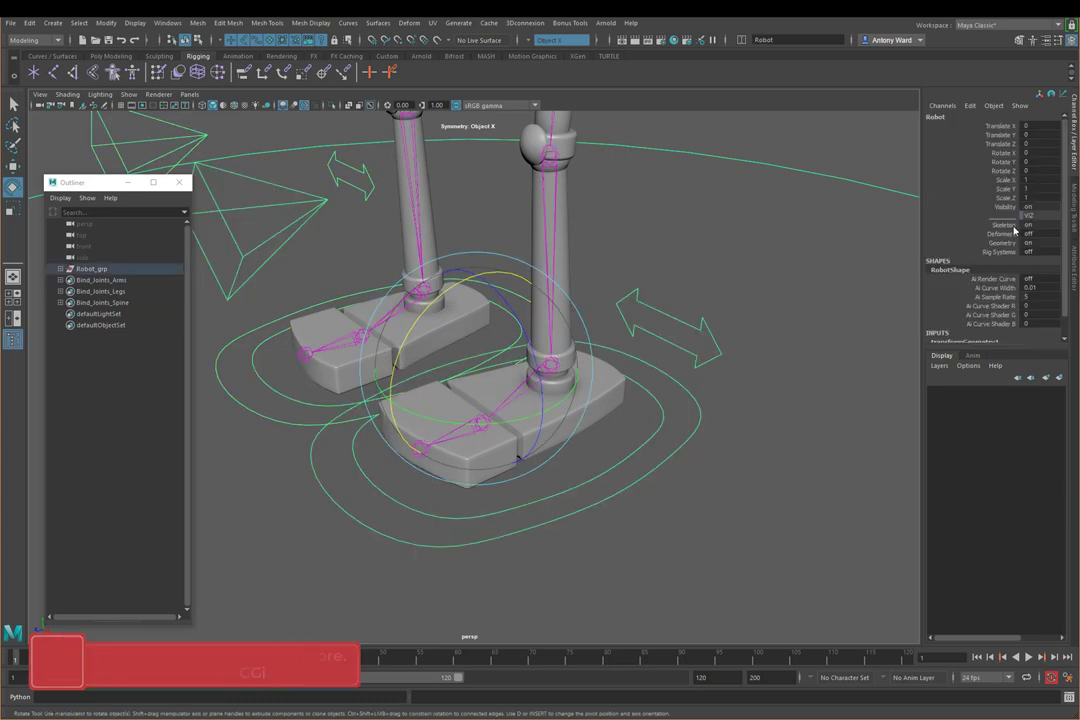
pyautogui.click(1026, 251)
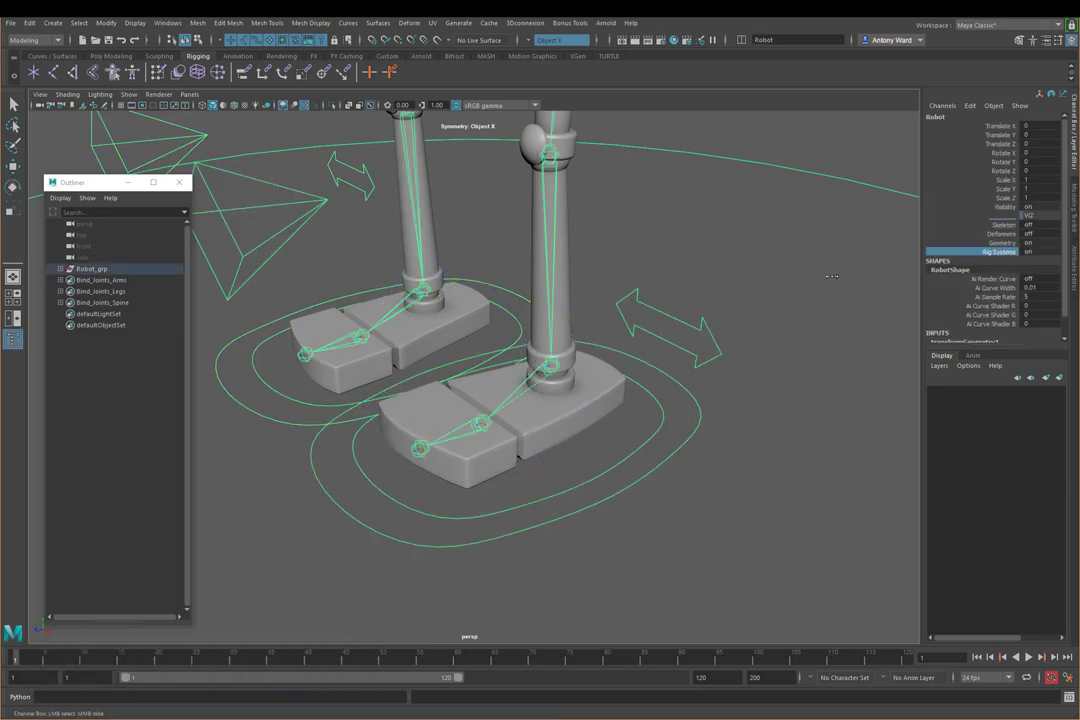
pyautogui.click(482, 422)
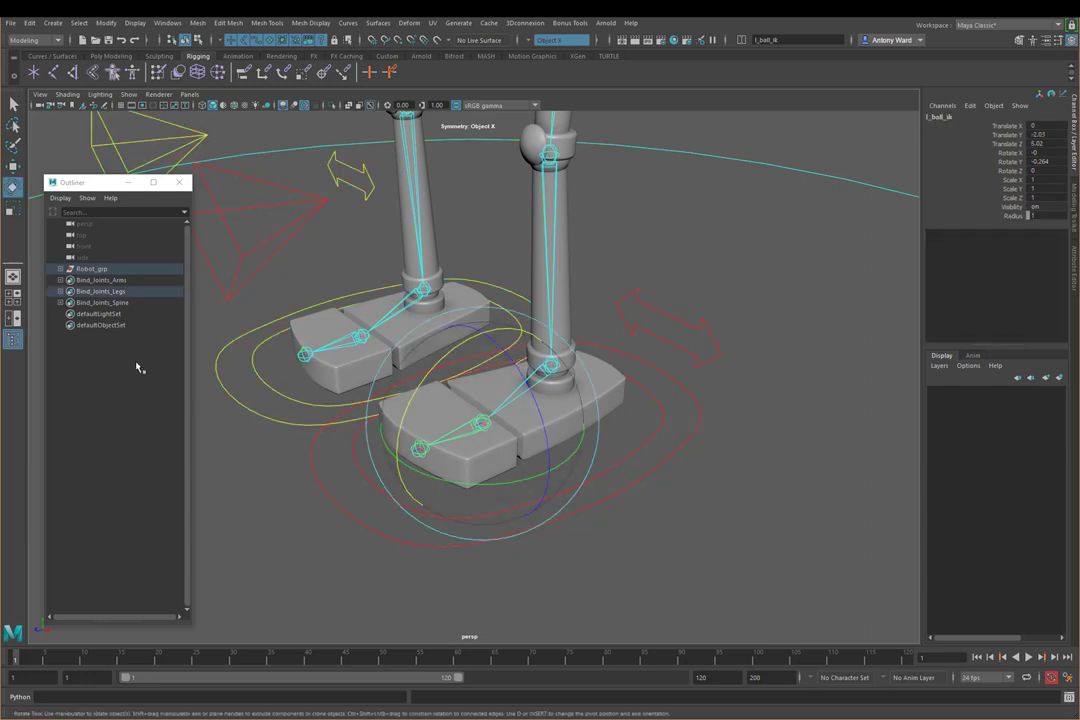
pyautogui.rightClick(110, 378)
pyautogui.click(138, 407)
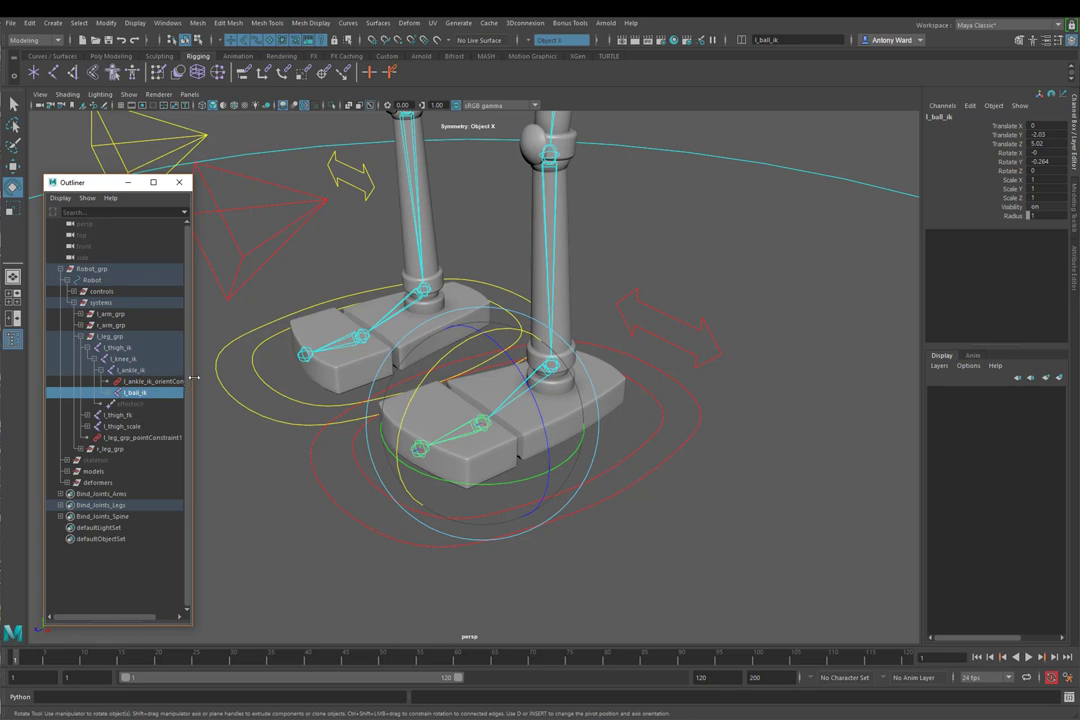
pyautogui.moveTo(193, 378); pyautogui.dragTo(231, 378)
# - Hide the l_thigh_fk joint chain and check the left foot's IK joints
pyautogui.click(125, 415)
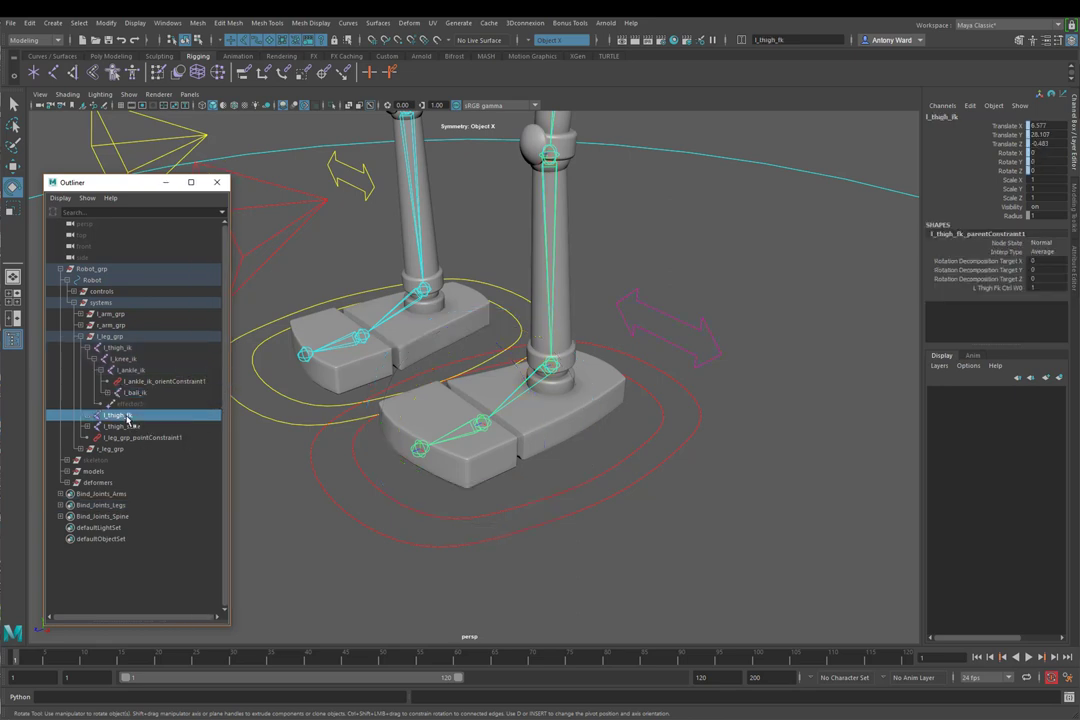
pyautogui.hotkey('ctrl', 'h')
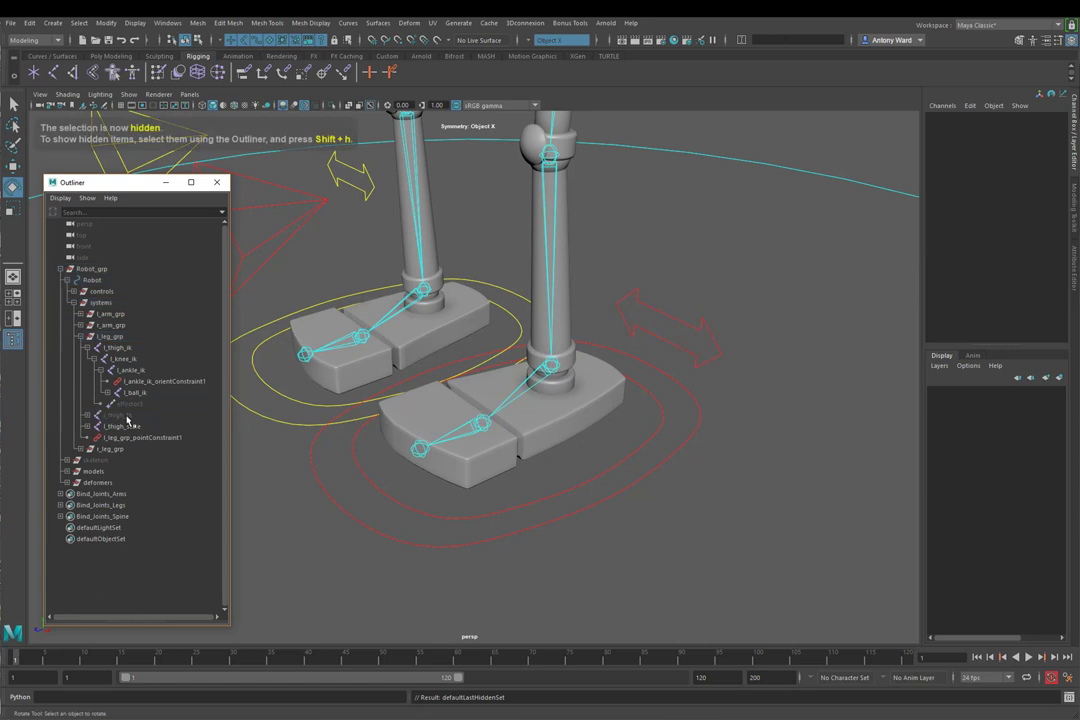
pyautogui.click(487, 423)
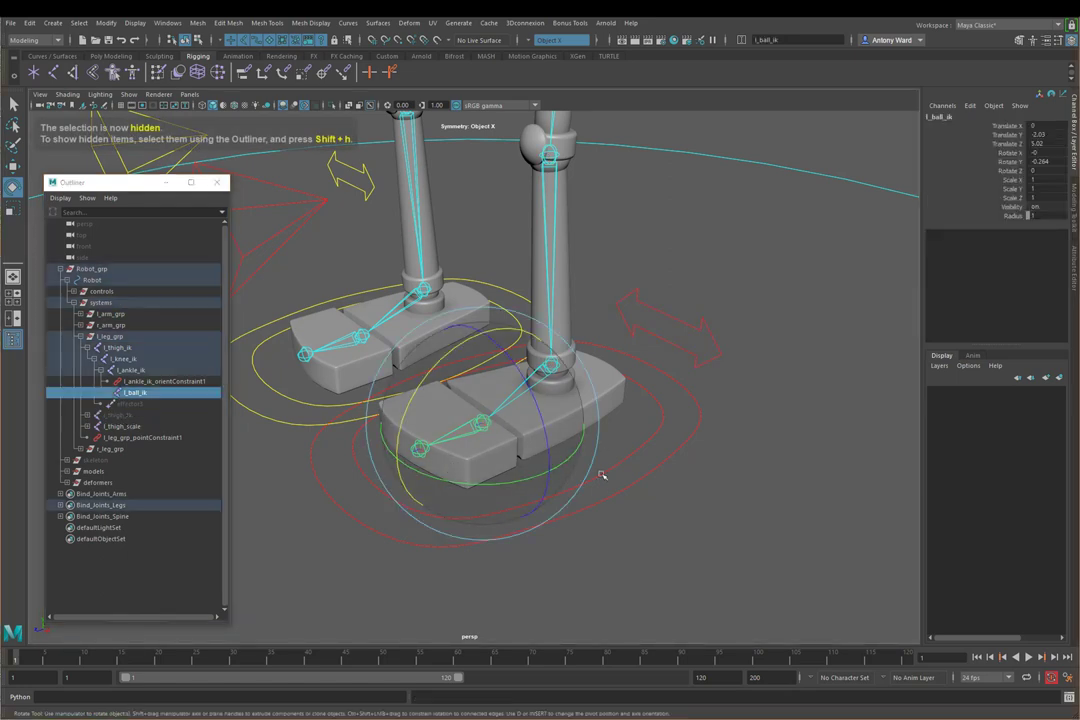
pyautogui.click(366, 394)
pyautogui.click(424, 452)
pyautogui.click(615, 511)
pyautogui.keyDown('alt'); pyautogui.moveTo(615, 511); pyautogui.dragTo(497, 367); pyautogui.keyUp('alt')
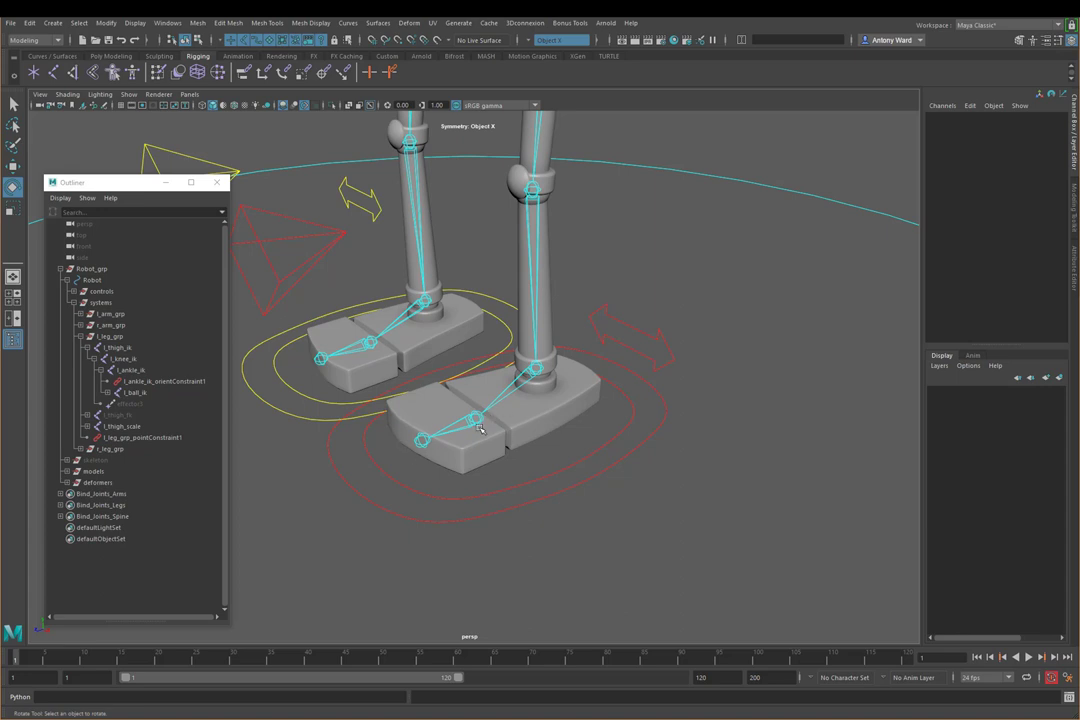
# - Open the Create IK Handle options as a floating window with the Single-Chain Solver
pyautogui.press('space')
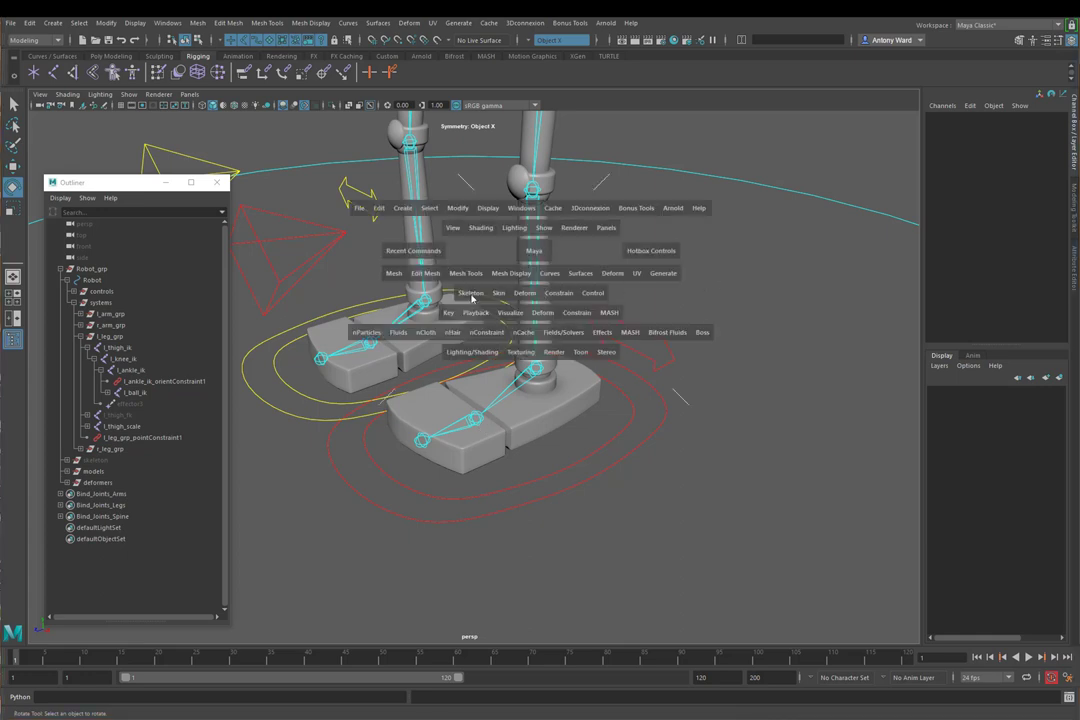
pyautogui.click(470, 293)
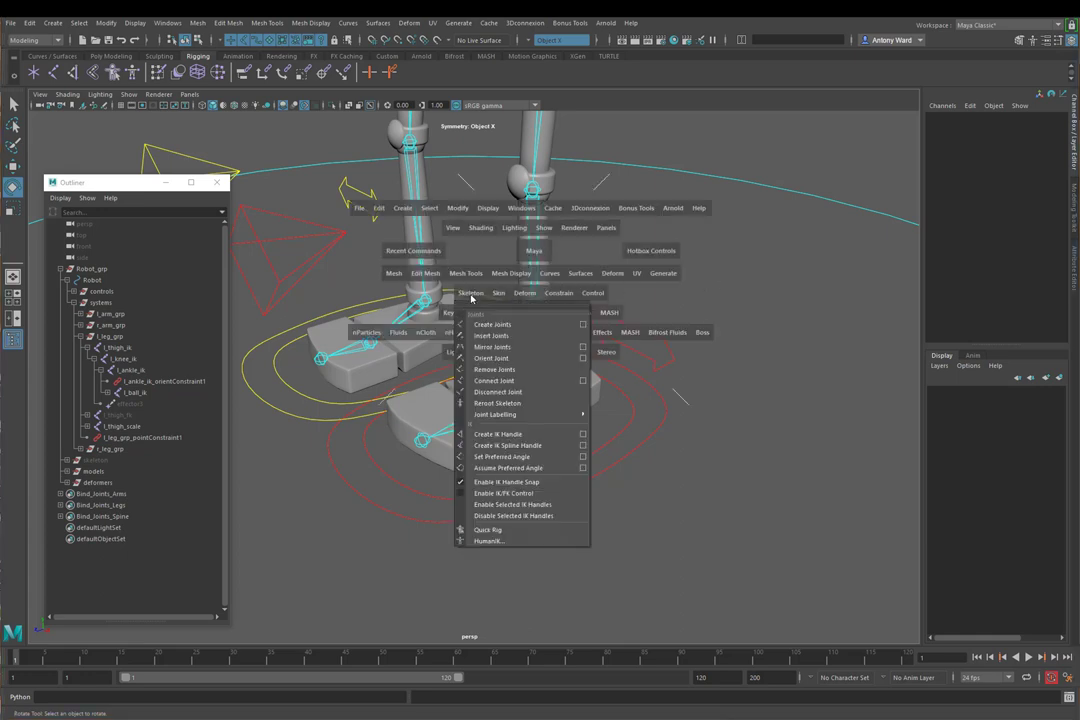
pyautogui.click(583, 434)
pyautogui.moveTo(929, 112); pyautogui.dragTo(778, 138)
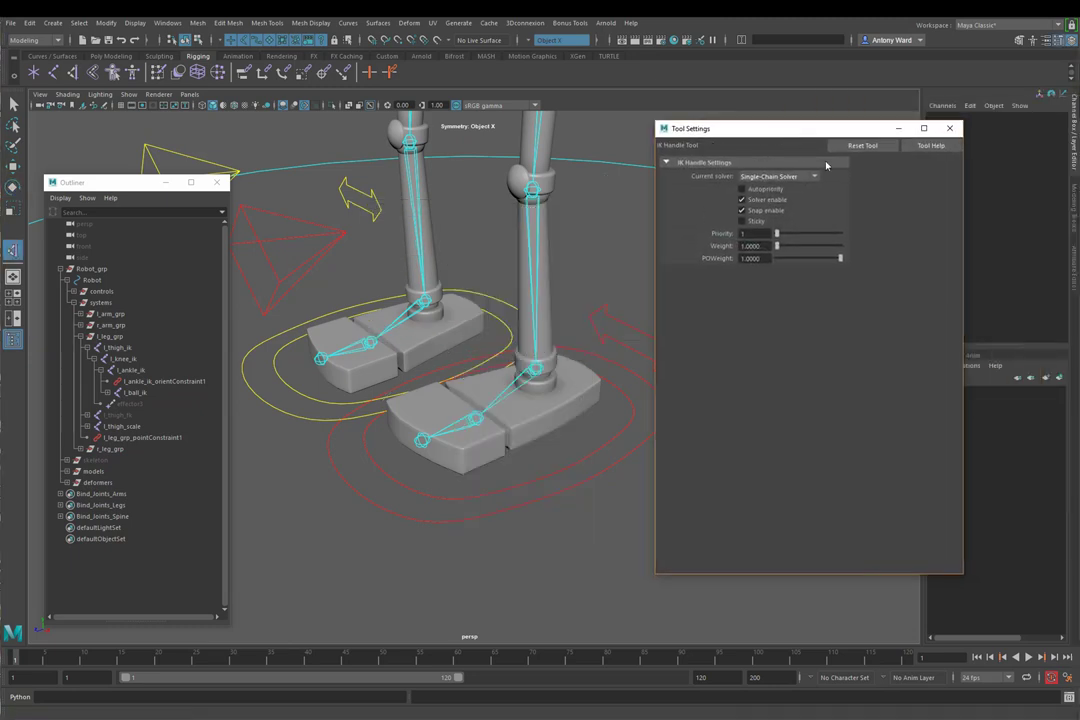
pyautogui.moveTo(966, 203); pyautogui.dragTo(898, 206)
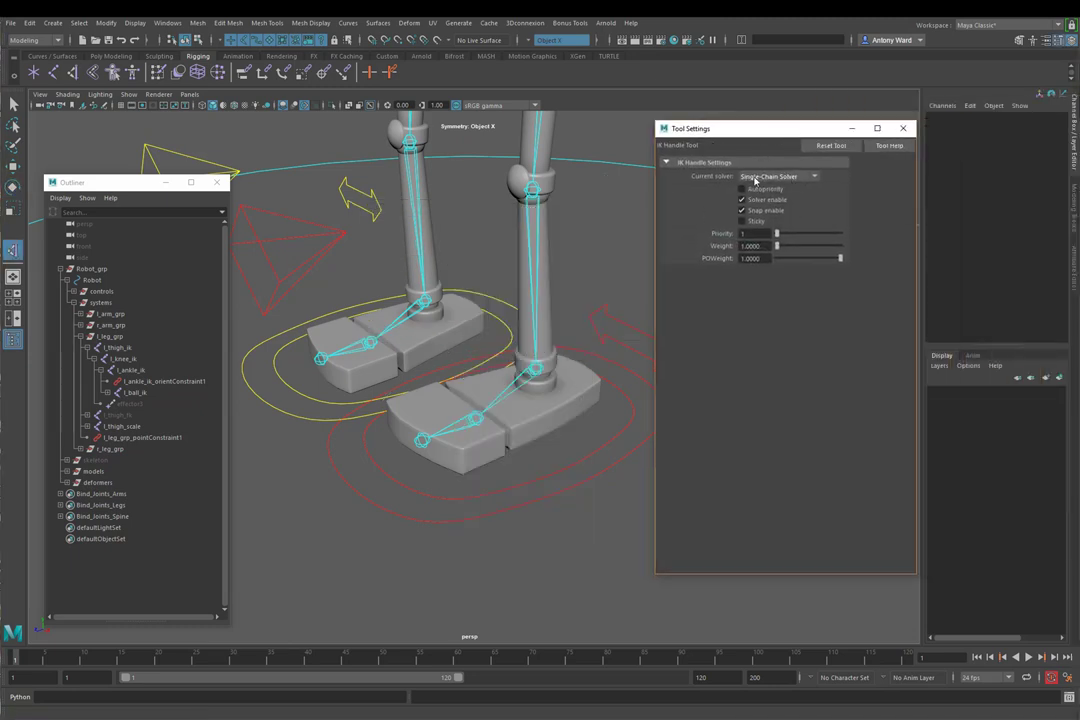
pyautogui.keyDown('alt'); pyautogui.moveTo(447, 360); pyautogui.dragTo(515, 373); pyautogui.keyUp('alt')
pyautogui.press('e')
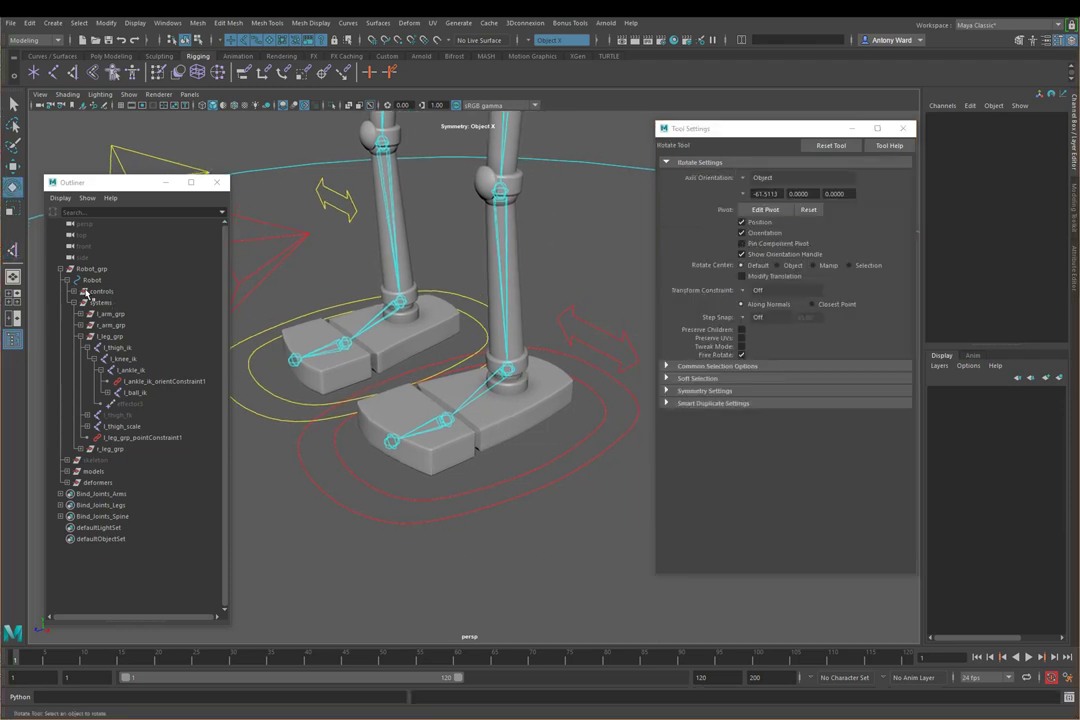
pyautogui.press('q')
pyautogui.click(12, 251)
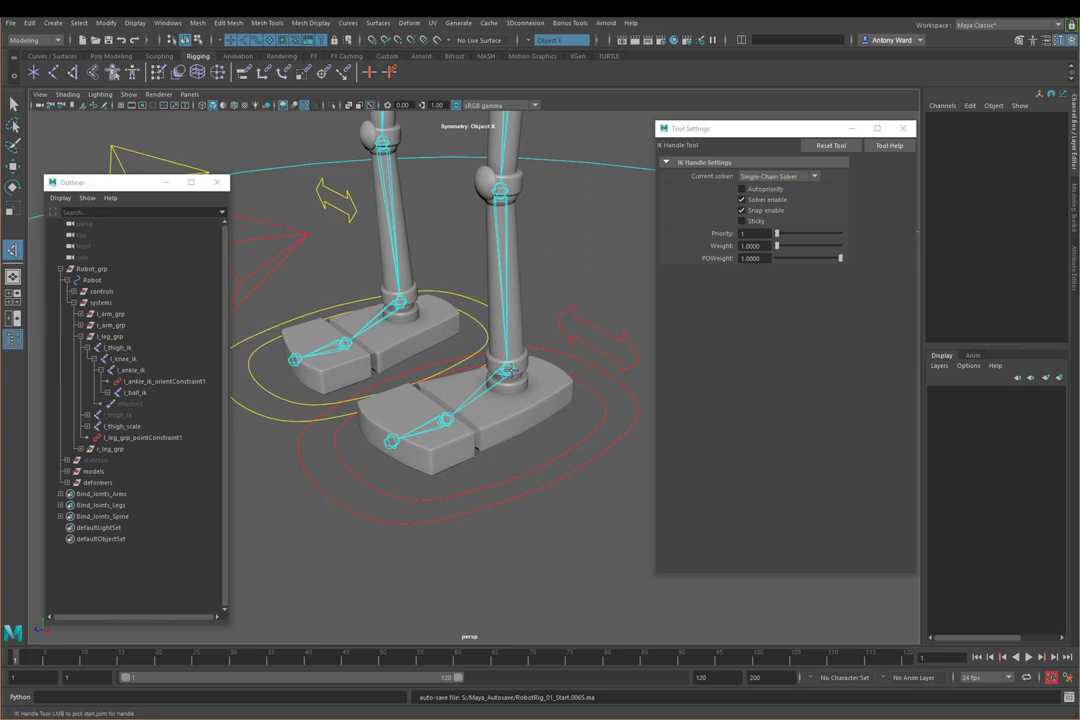
# - Create a single-chain IK handle from l_ankle_ik to l_ball_ik
pyautogui.click(510, 371)
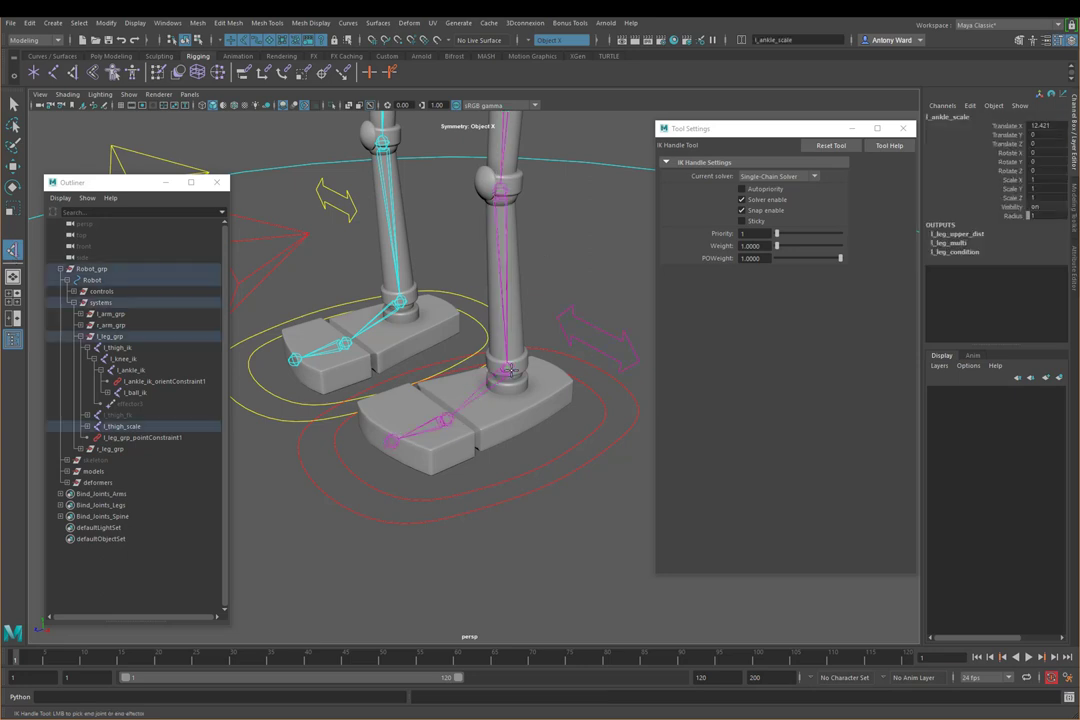
pyautogui.click(120, 426)
pyautogui.press('e')
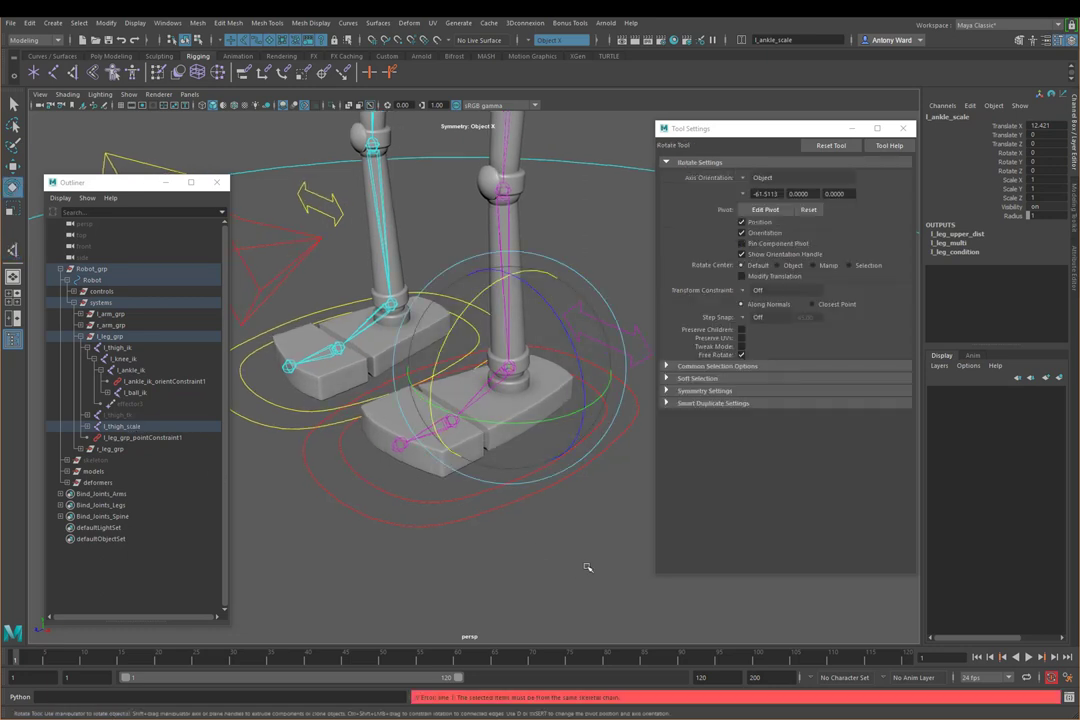
pyautogui.click(582, 562)
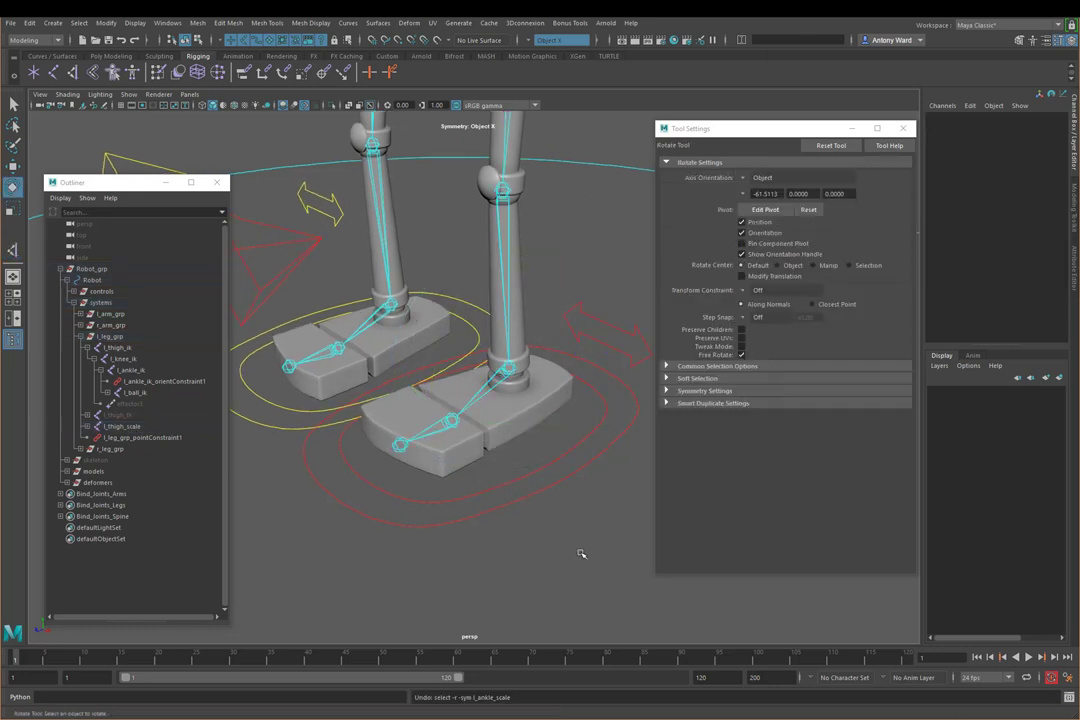
pyautogui.click(107, 392)
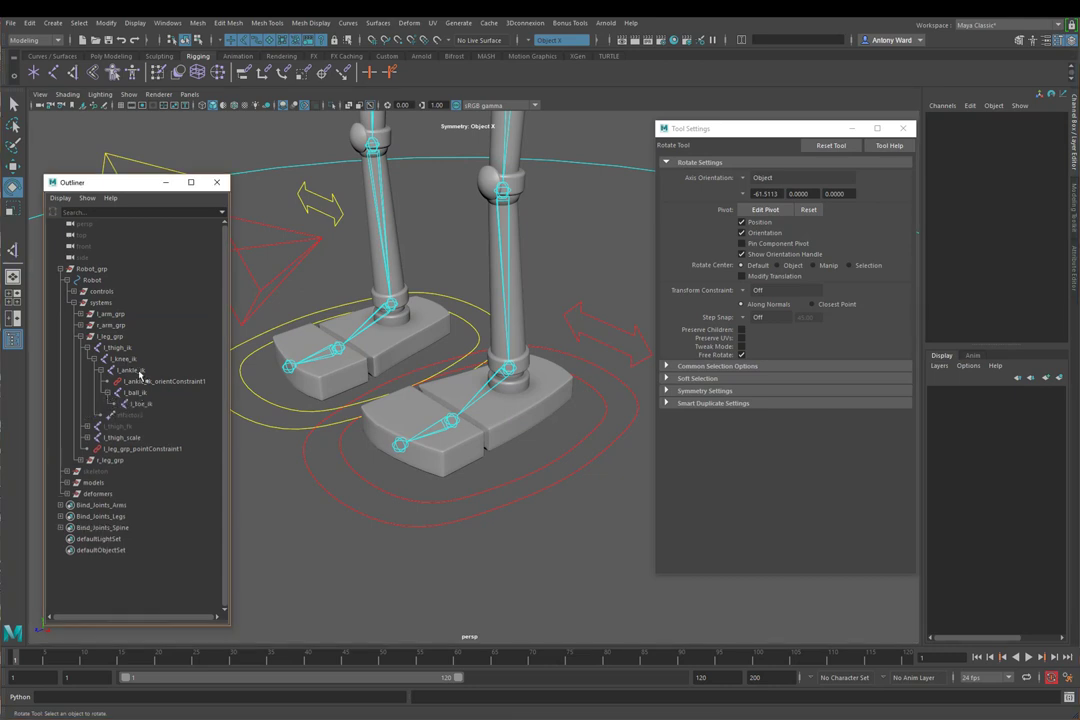
pyautogui.click(12, 250)
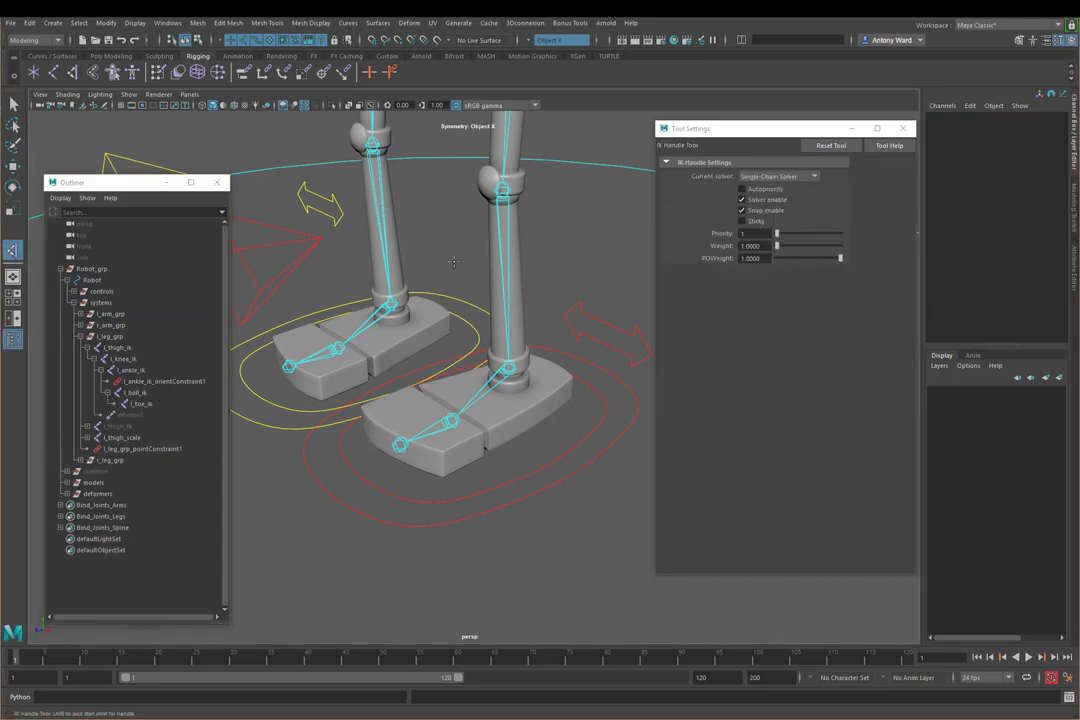
pyautogui.click(143, 371)
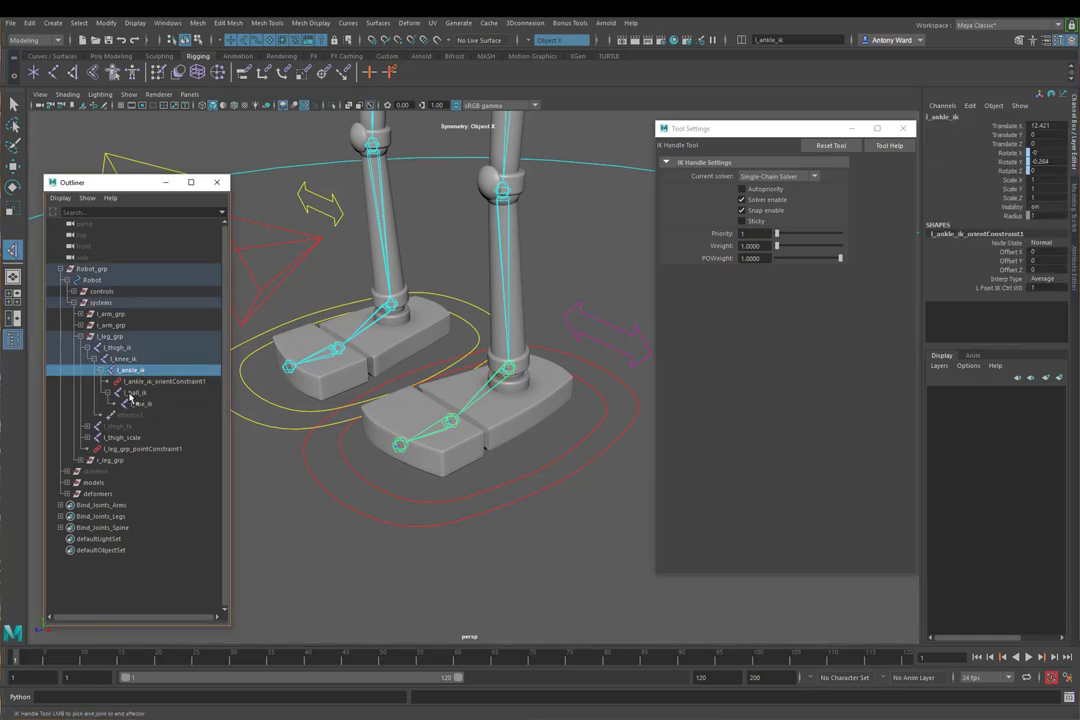
pyautogui.click(133, 394)
pyautogui.press('e')
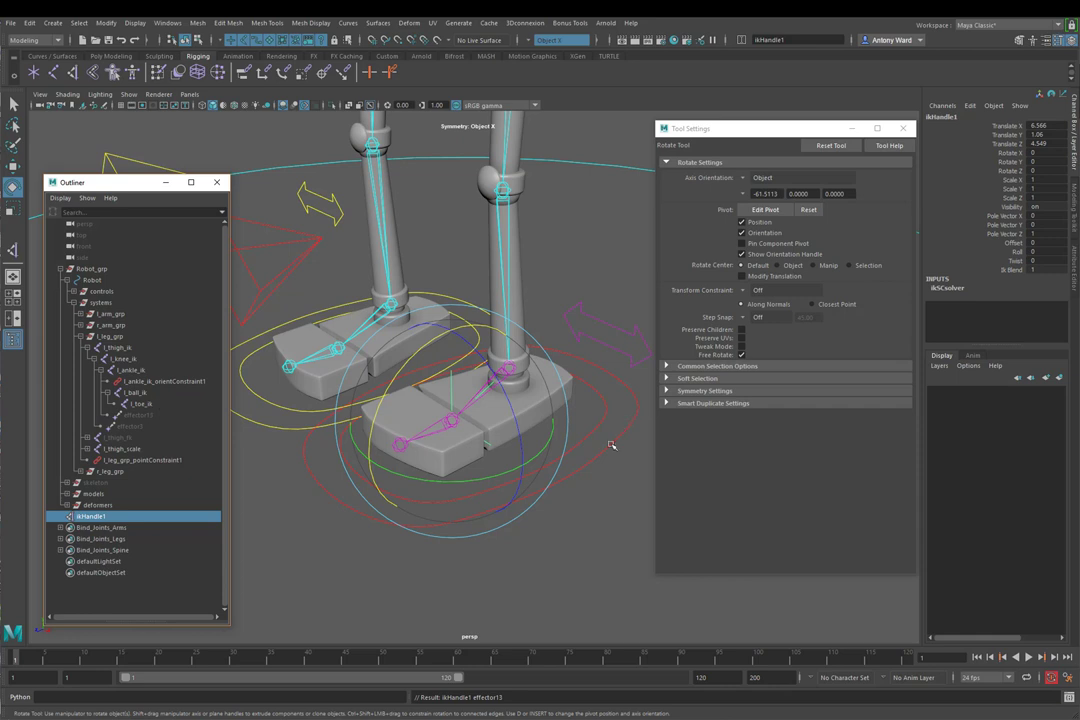
pyautogui.click(538, 407)
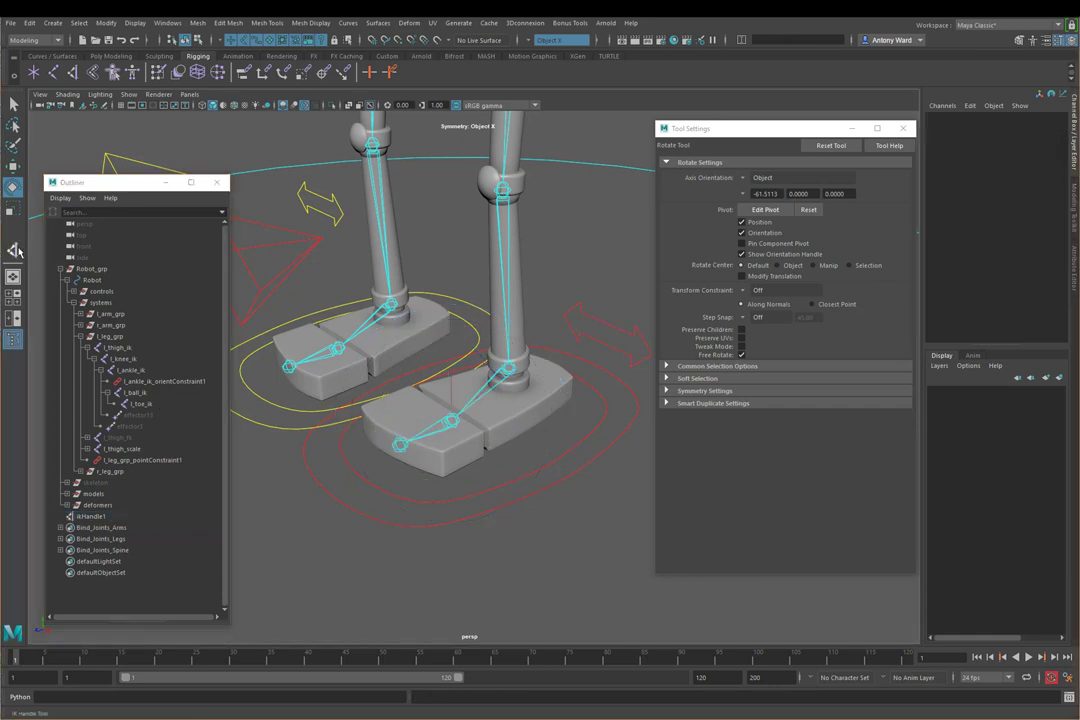
# - Create a second single-chain IK handle from l_ball_ik to l_toe_ik
pyautogui.click(13, 249)
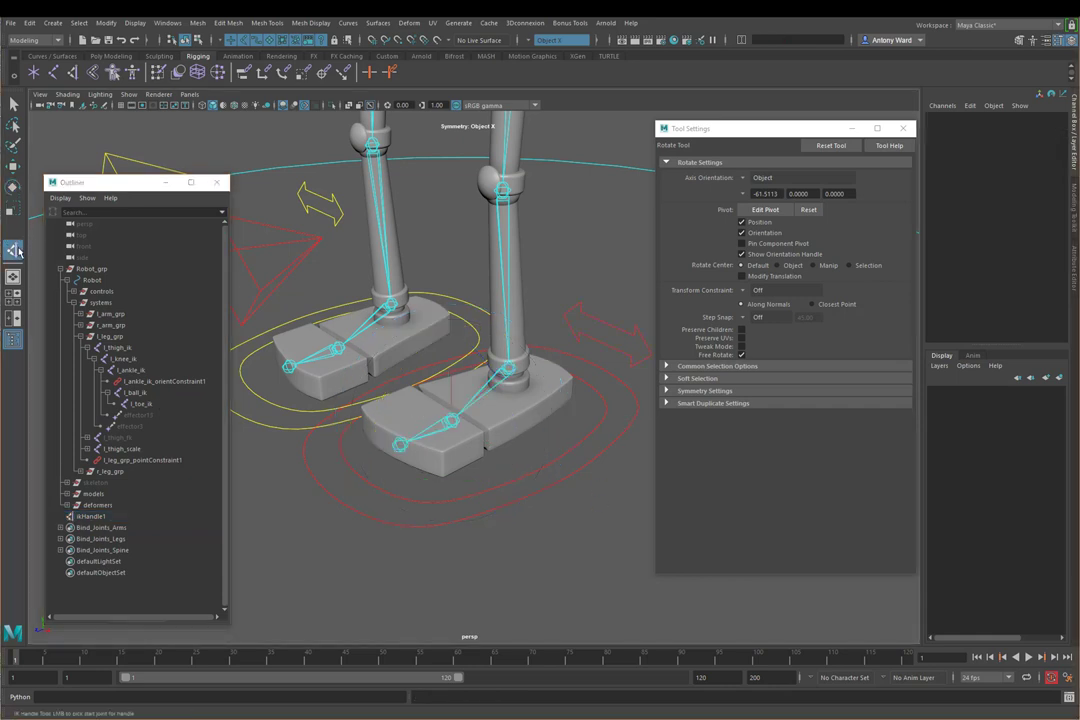
pyautogui.click(138, 393)
pyautogui.click(148, 404)
pyautogui.press('e')
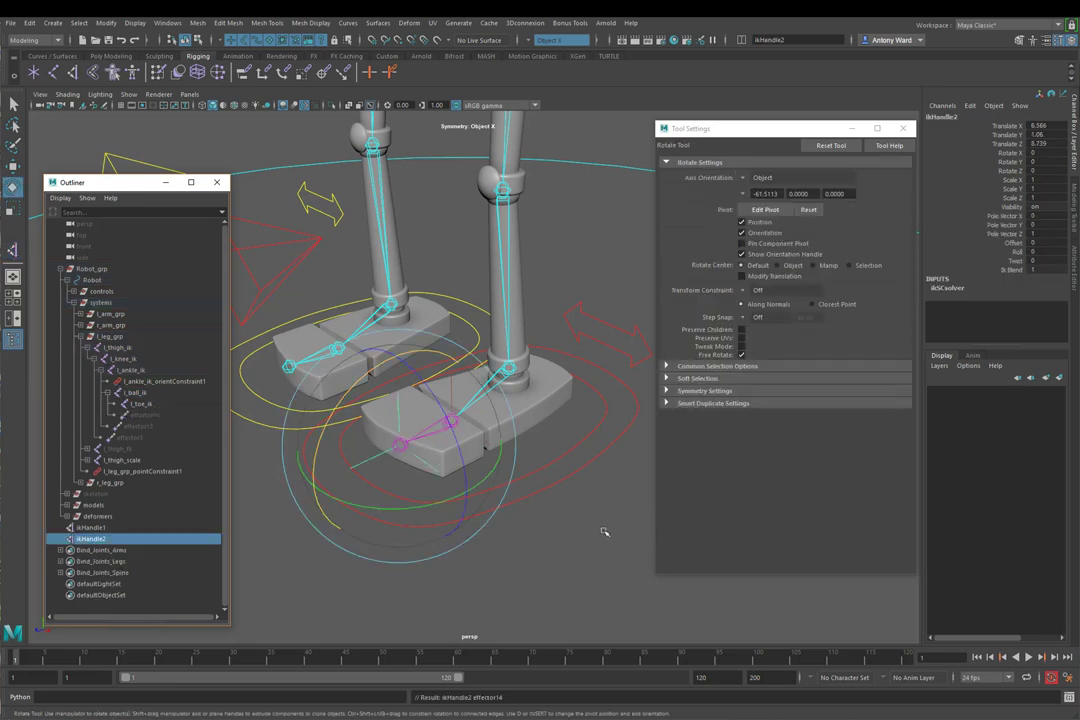
pyautogui.click(398, 420)
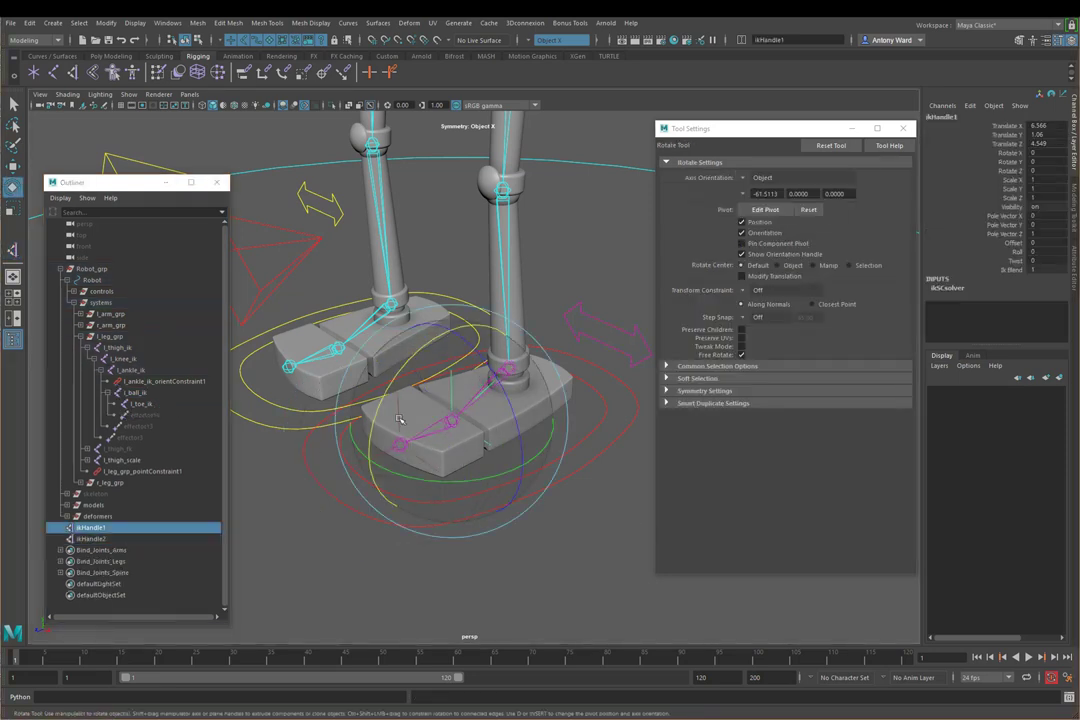
# - Rename ikHandle1 to l_ball_ikHandle and ikHandle2 to l_toe_ikHandle
pyautogui.click(945, 117)
pyautogui.press('End')
pyautogui.press('Return')
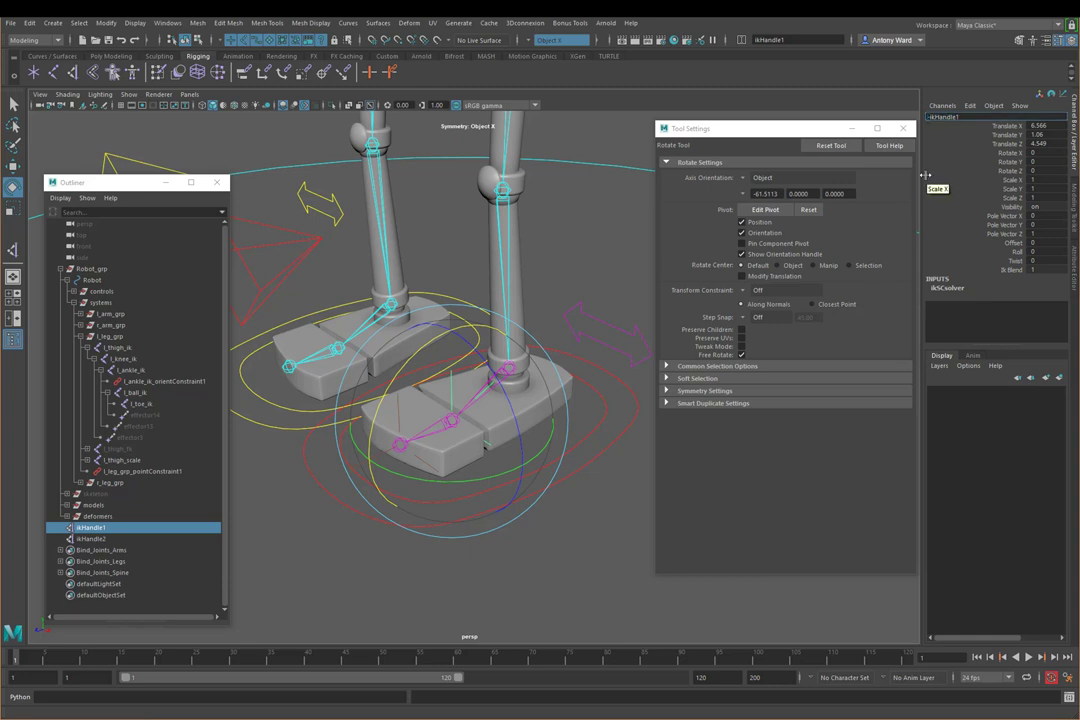
pyautogui.write('l_ball_')
pyautogui.press('BackSpace')
pyautogui.press('Return')
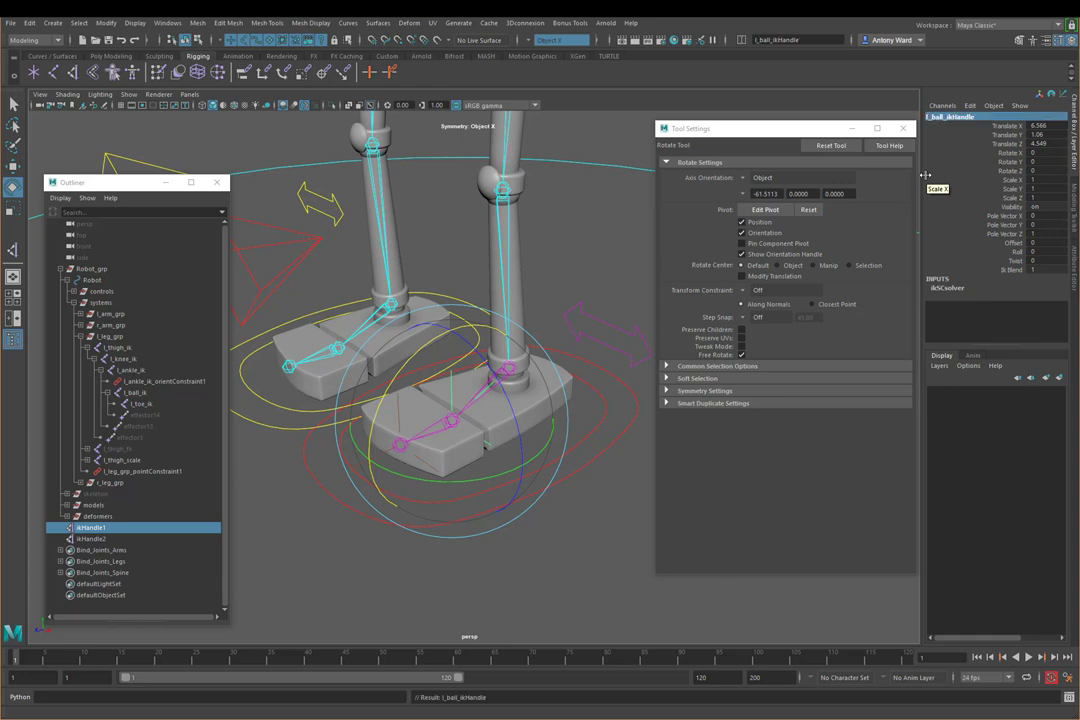
pyautogui.click(430, 546)
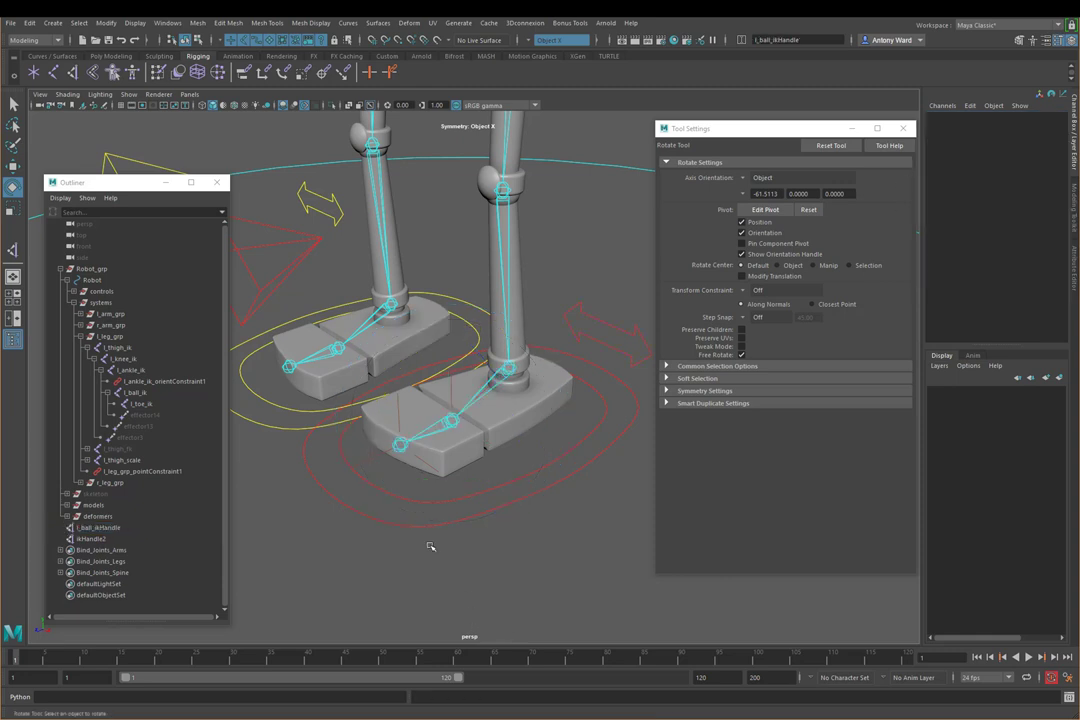
pyautogui.click(397, 405)
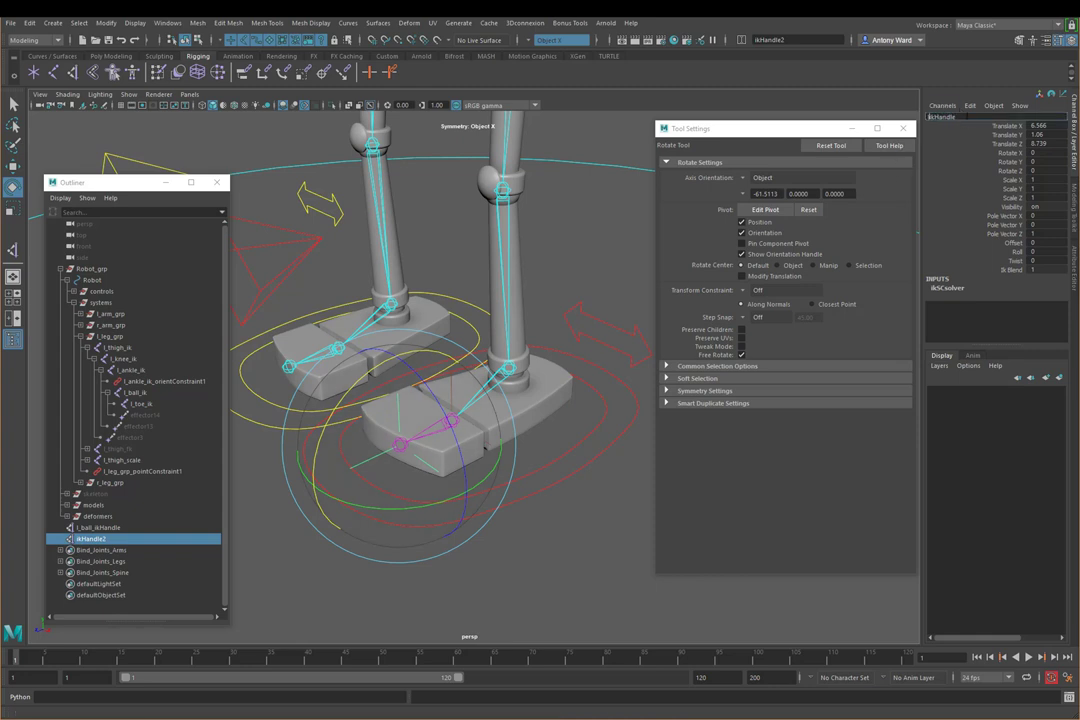
pyautogui.write('l_toe_')
pyautogui.press('Return')
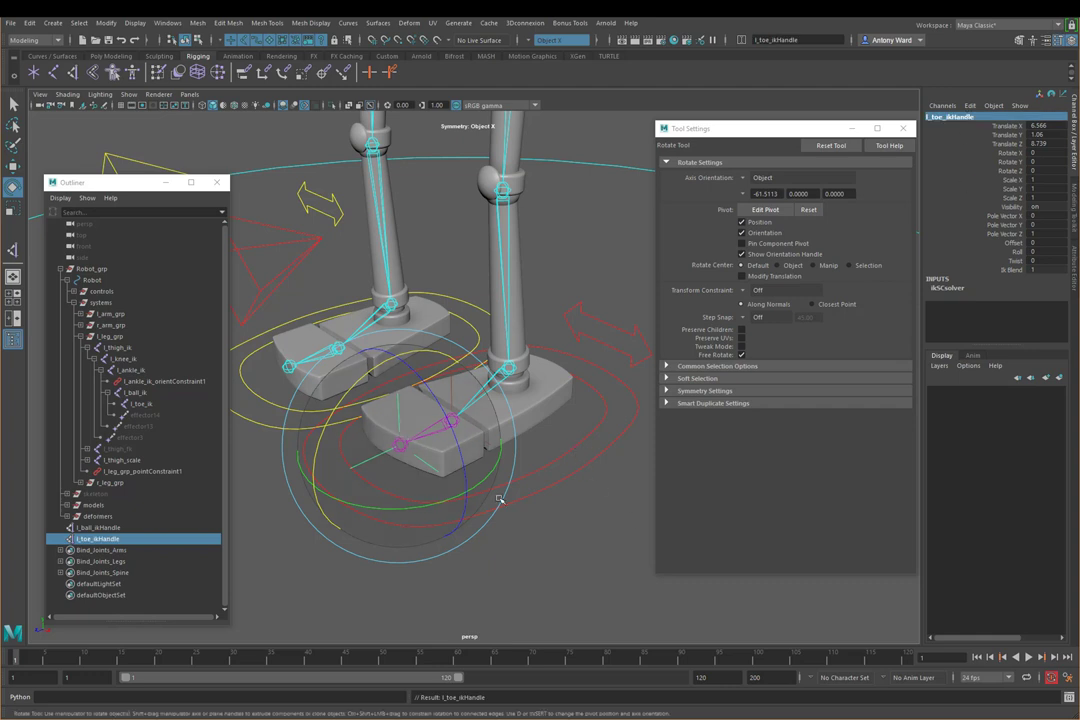
# - Collapse the systems group and test-move l_toe_ikHandle to bend the toe, then undo
pyautogui.click(559, 511)
pyautogui.click(74, 302)
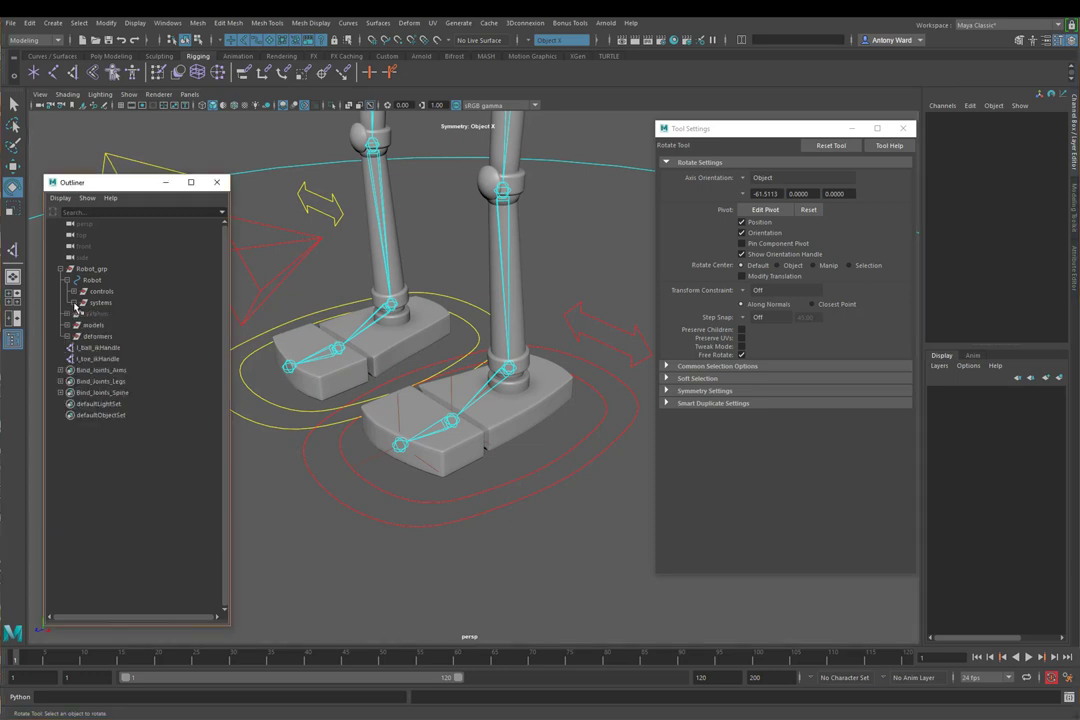
pyautogui.keyDown('alt'); pyautogui.moveTo(434, 431); pyautogui.dragTo(437, 408, button='middle'); pyautogui.keyUp('alt')
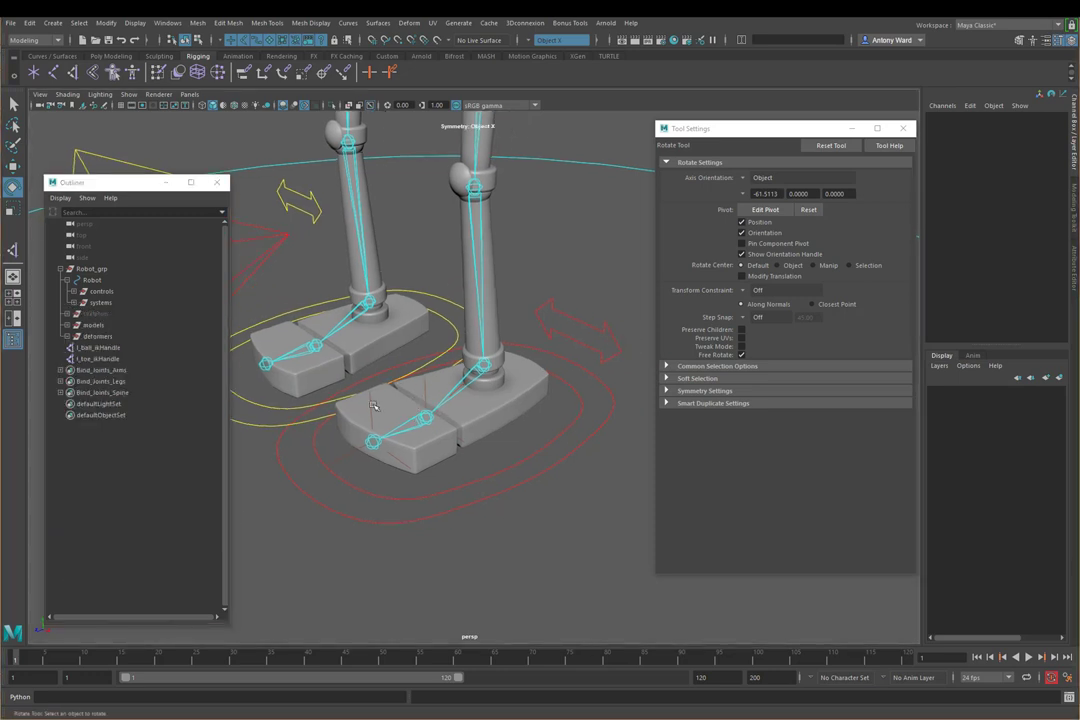
pyautogui.click(372, 428)
pyautogui.press('w')
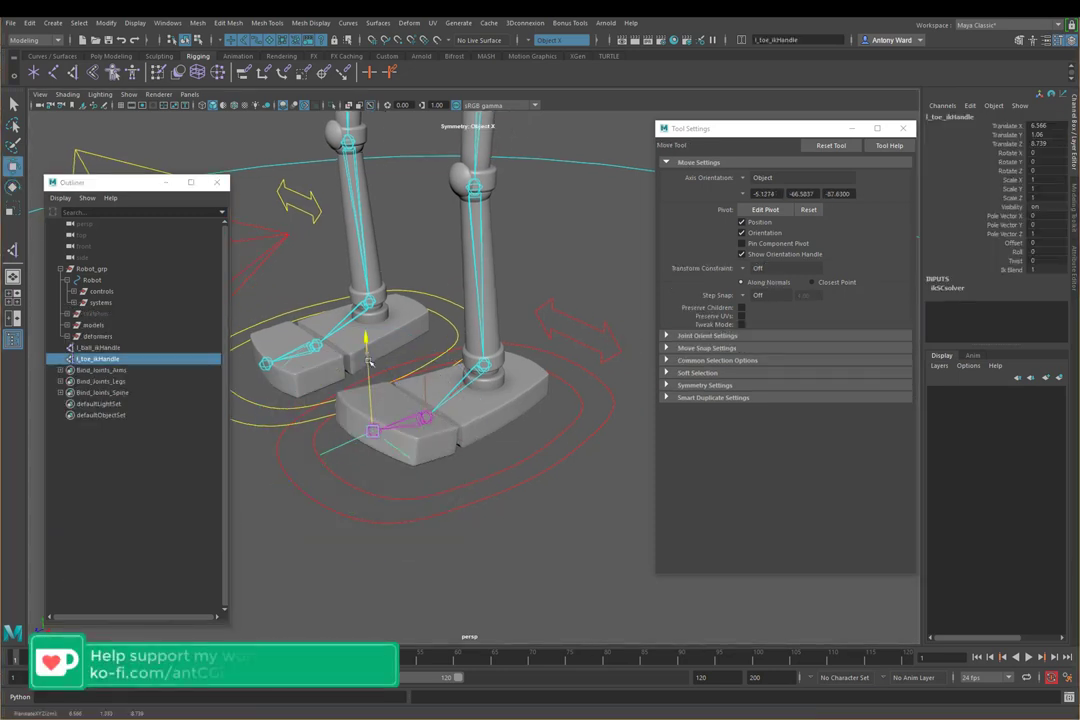
pyautogui.moveTo(369, 361); pyautogui.dragTo(362, 411)
pyautogui.hotkey('ctrl', 'z')
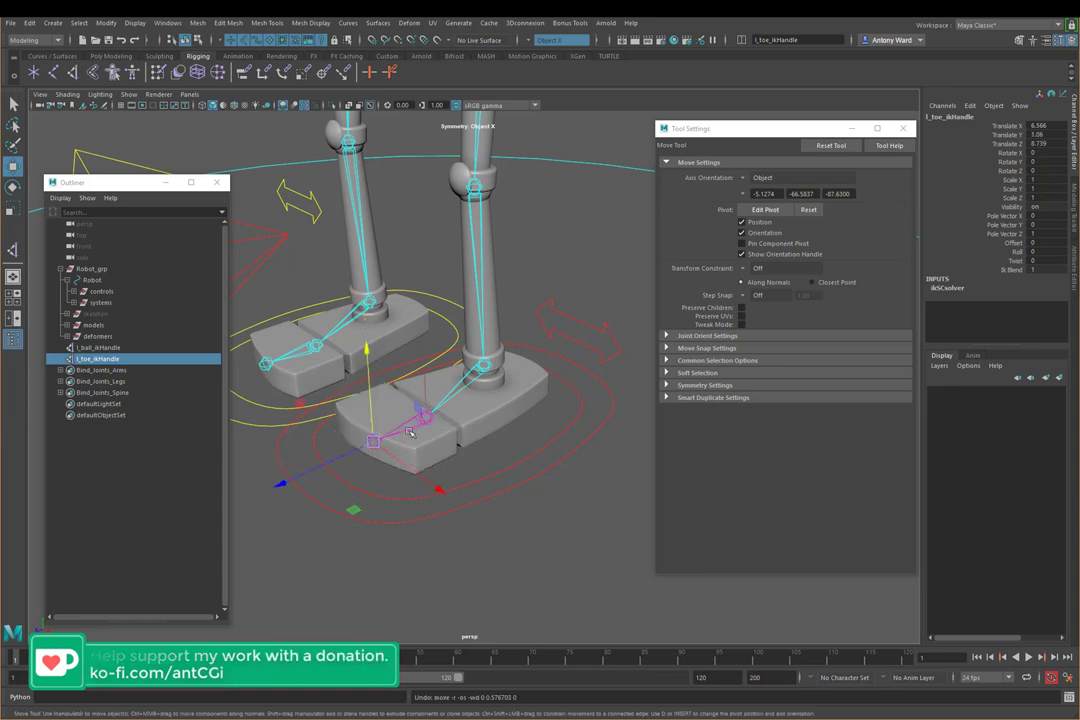
# - Raise l_ball_ikHandle to test lifting the foot, then deselect
pyautogui.click(478, 465)
pyautogui.click(423, 412)
pyautogui.moveTo(422, 400); pyautogui.dragTo(427, 338)
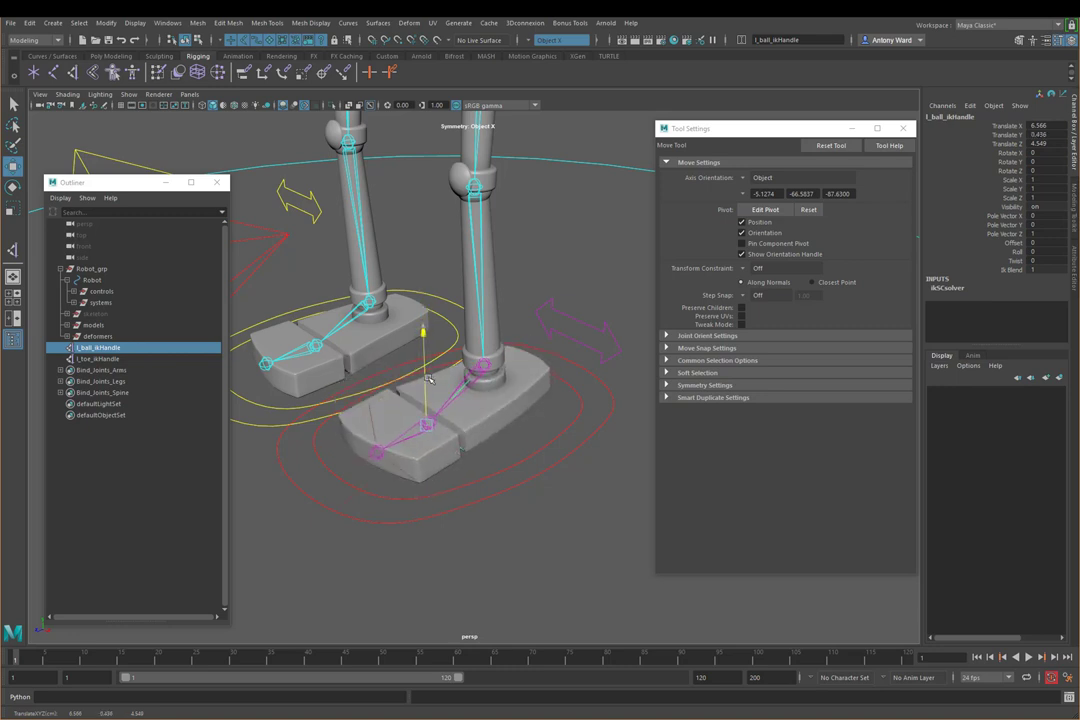
pyautogui.click(568, 522)
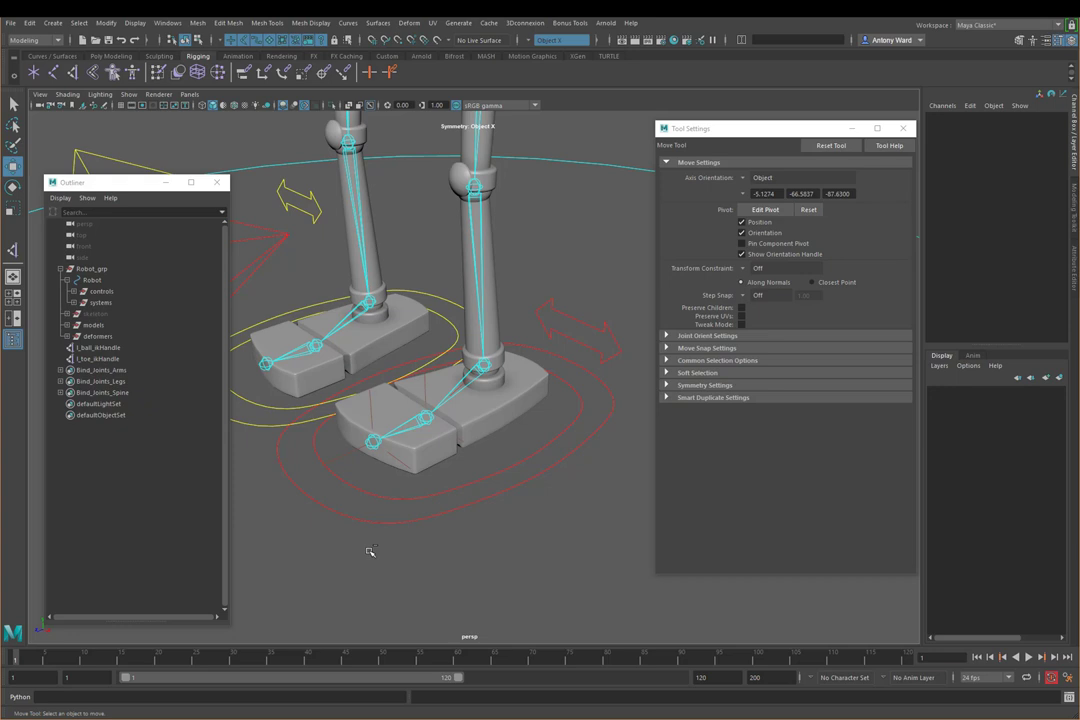
# - Create a stack of nested empty groups and rename the outermost l_foot_root_pivot
pyautogui.hotkey('ctrl', 'g')
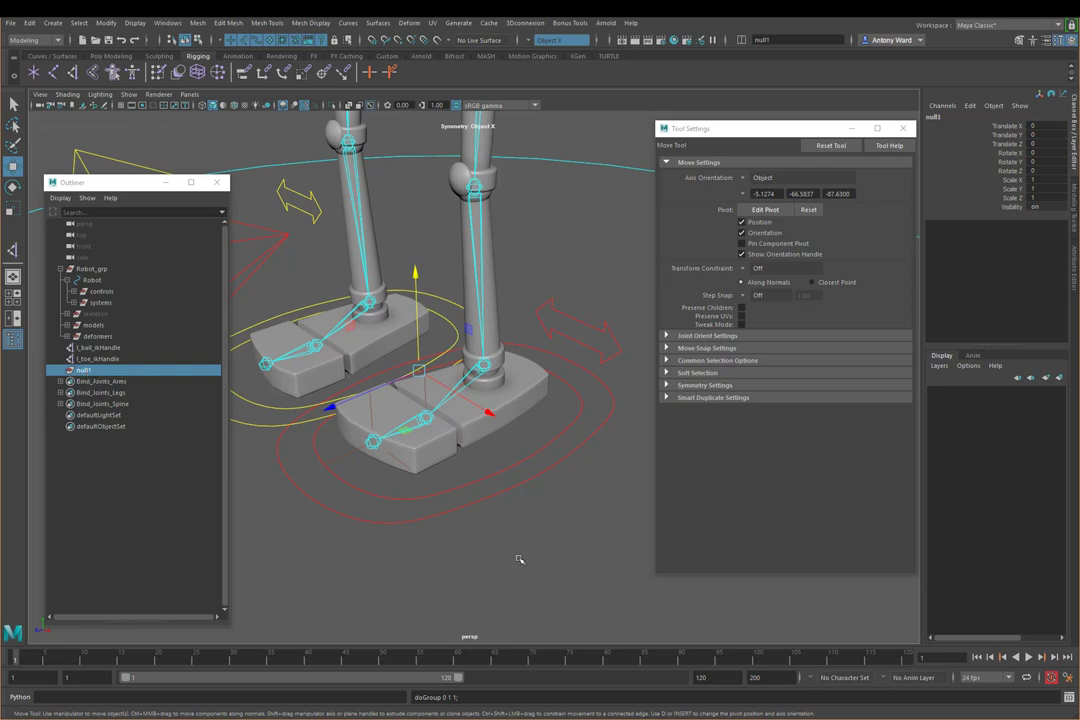
pyautogui.hotkey('ctrl', 'g')
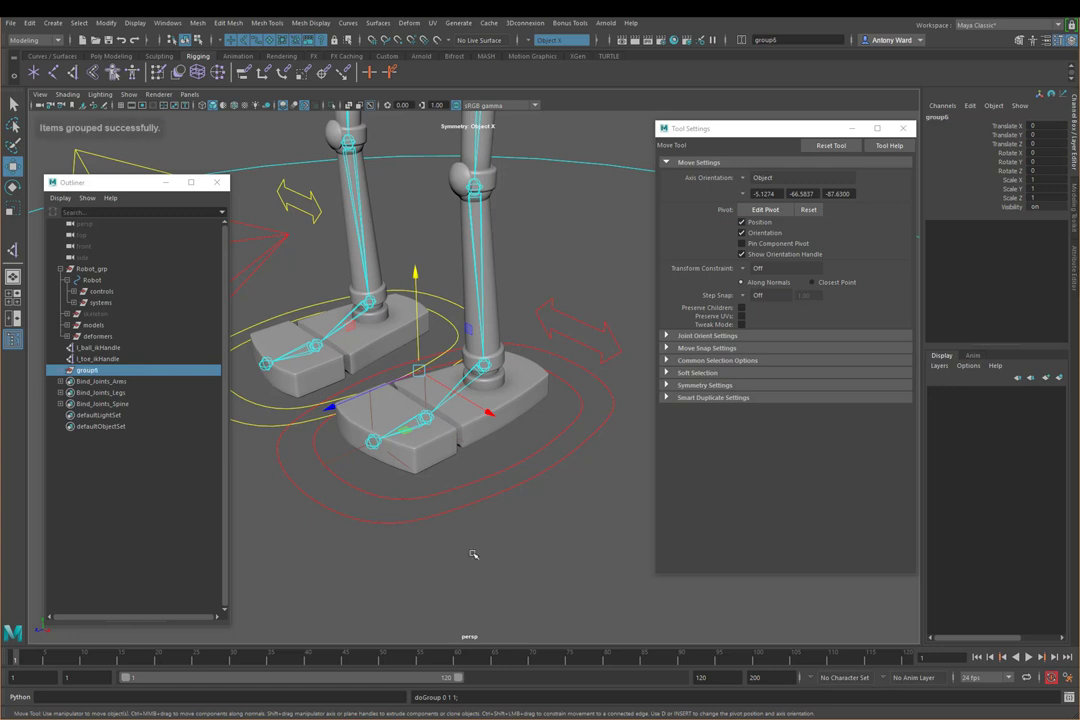
pyautogui.keyDown('shift'); pyautogui.click(61, 370); pyautogui.keyUp('shift')
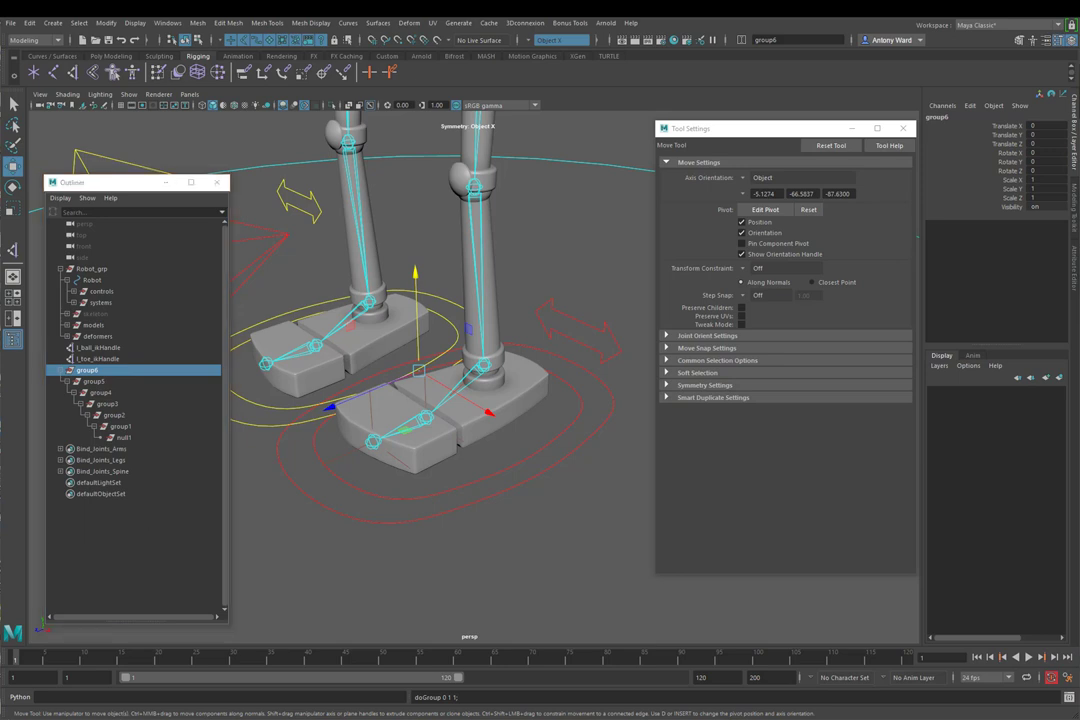
pyautogui.doubleClick(88, 370)
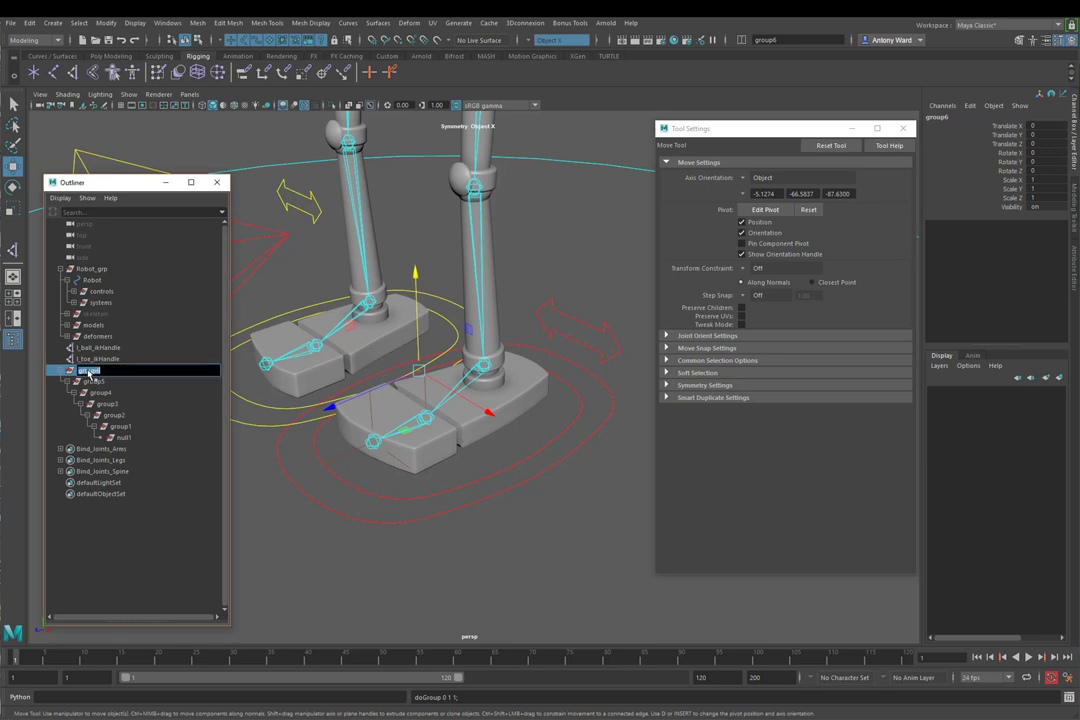
pyautogui.write('l_foot_root_pivot')
pyautogui.press('Return')
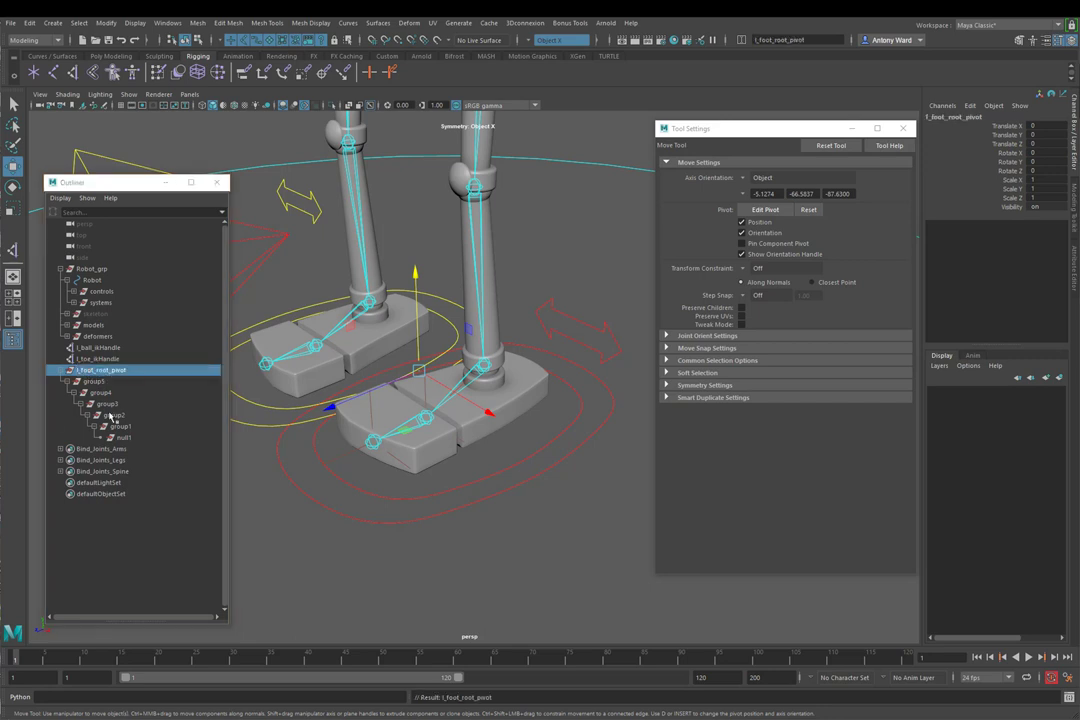
# - Rename the next three groups l_foot_heel_pivot, l_foot_inner_pivot and l_foot_outer_pivot
pyautogui.doubleClick(96, 381)
pyautogui.write('l_foot_heel_pivot')
pyautogui.press('Return')
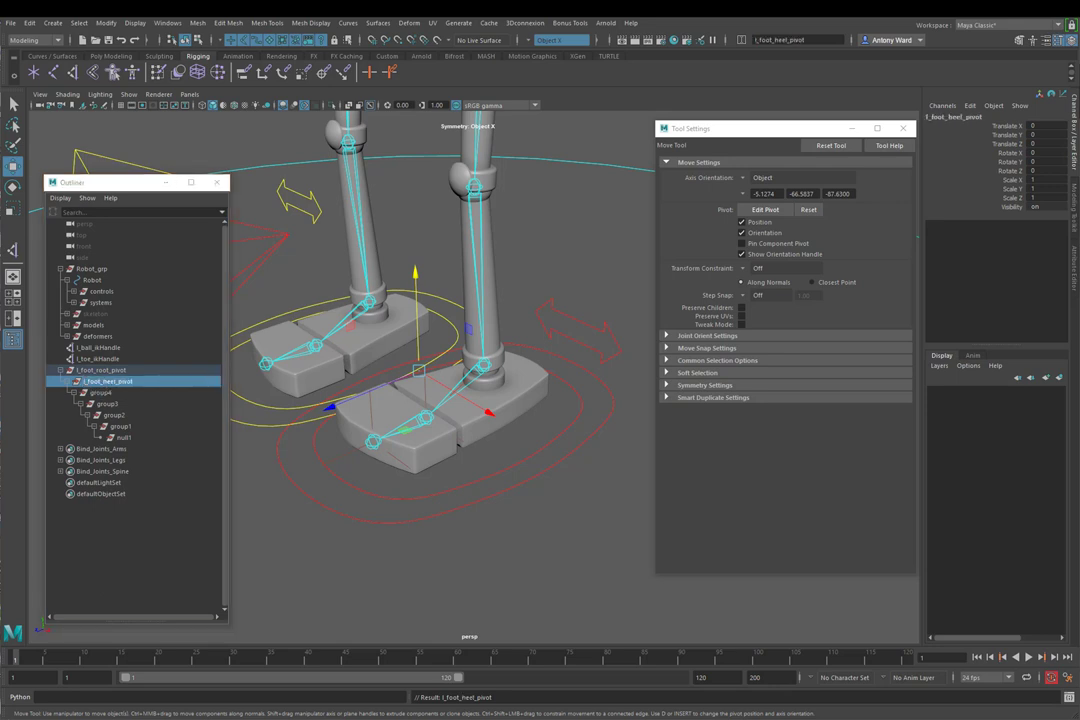
pyautogui.doubleClick(125, 393)
pyautogui.write('l_foot_inner_pivot')
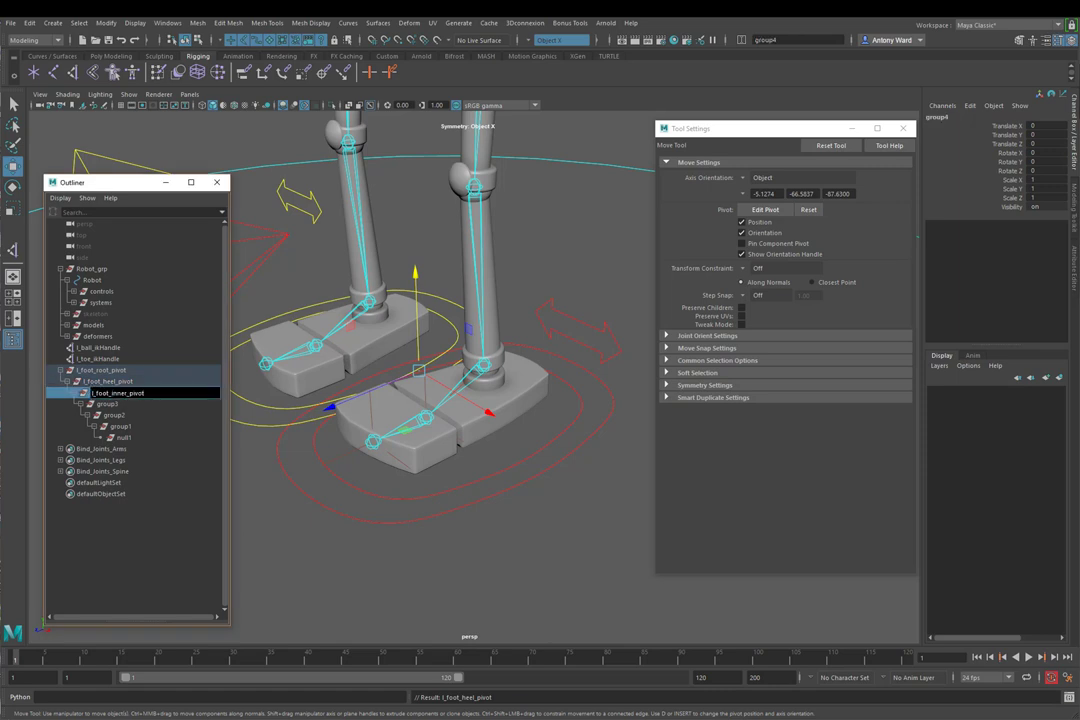
pyautogui.press('Return')
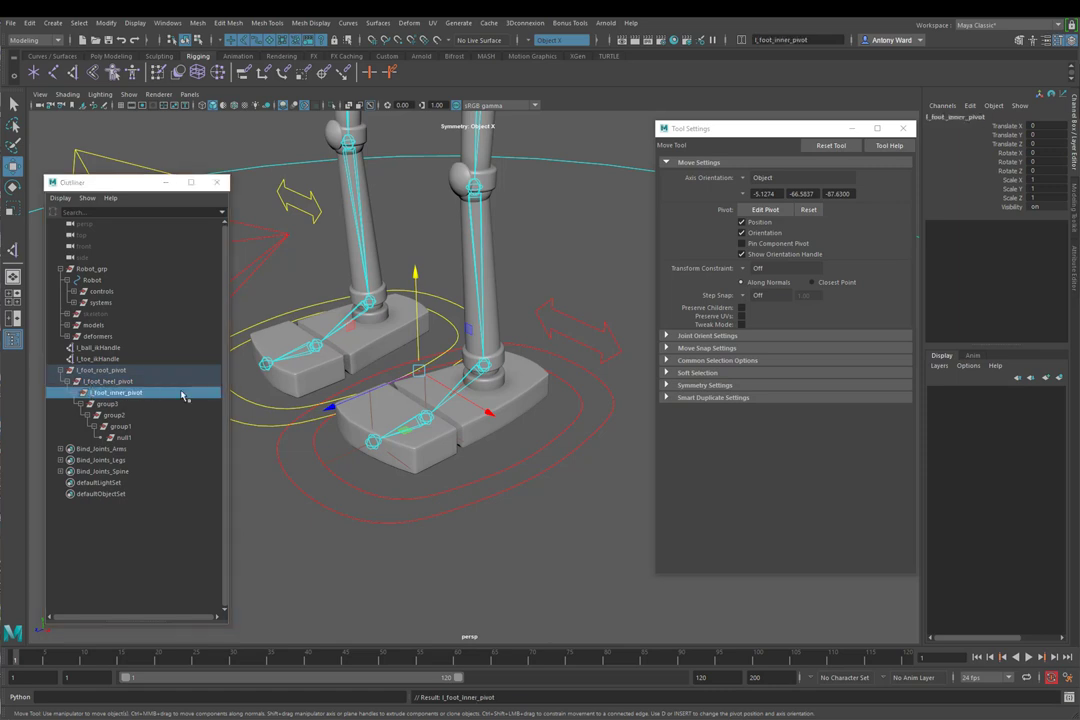
pyautogui.doubleClick(110, 404)
pyautogui.write('l_foot_outer_pivot')
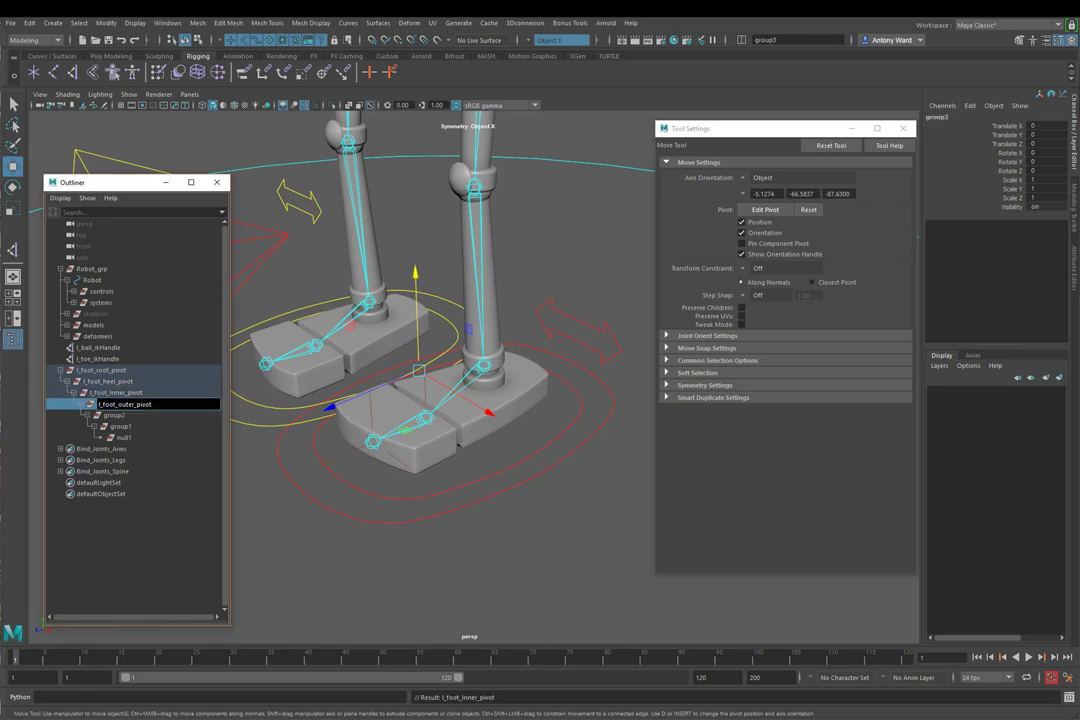
pyautogui.press('Return')
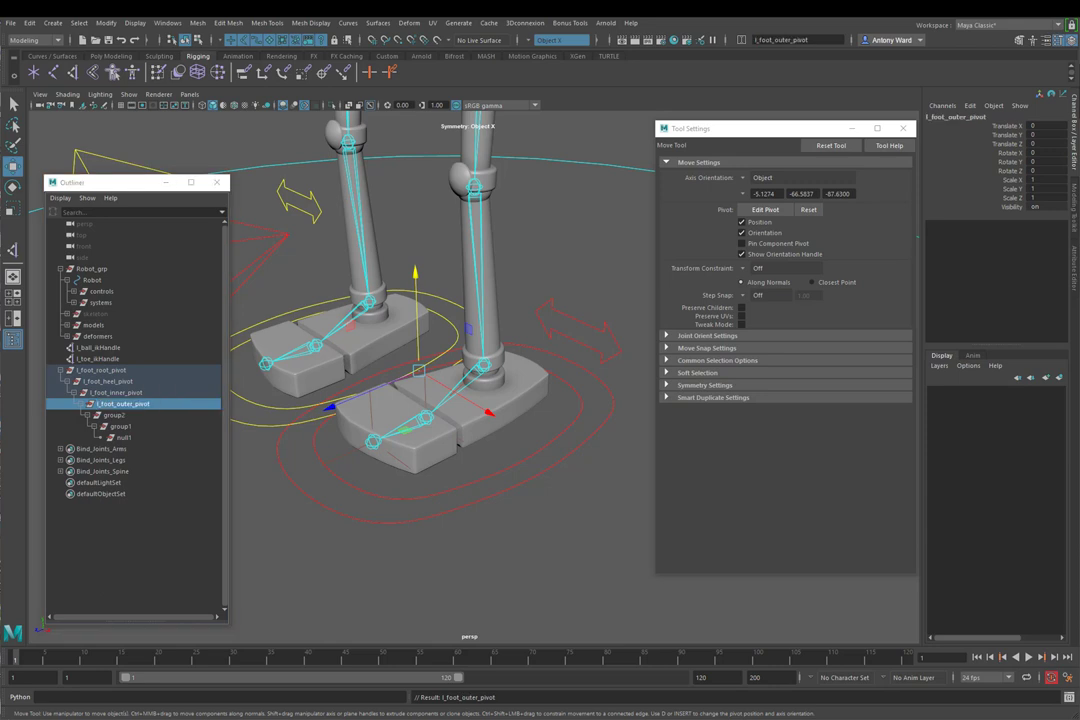
# - Rename the next groups l_foot_end_pivot and l_foot_ball_pivot, and begin renaming the innermost null
pyautogui.doubleClick(118, 415)
pyautogui.write('l_foot_end_pivot')
pyautogui.press('Return')
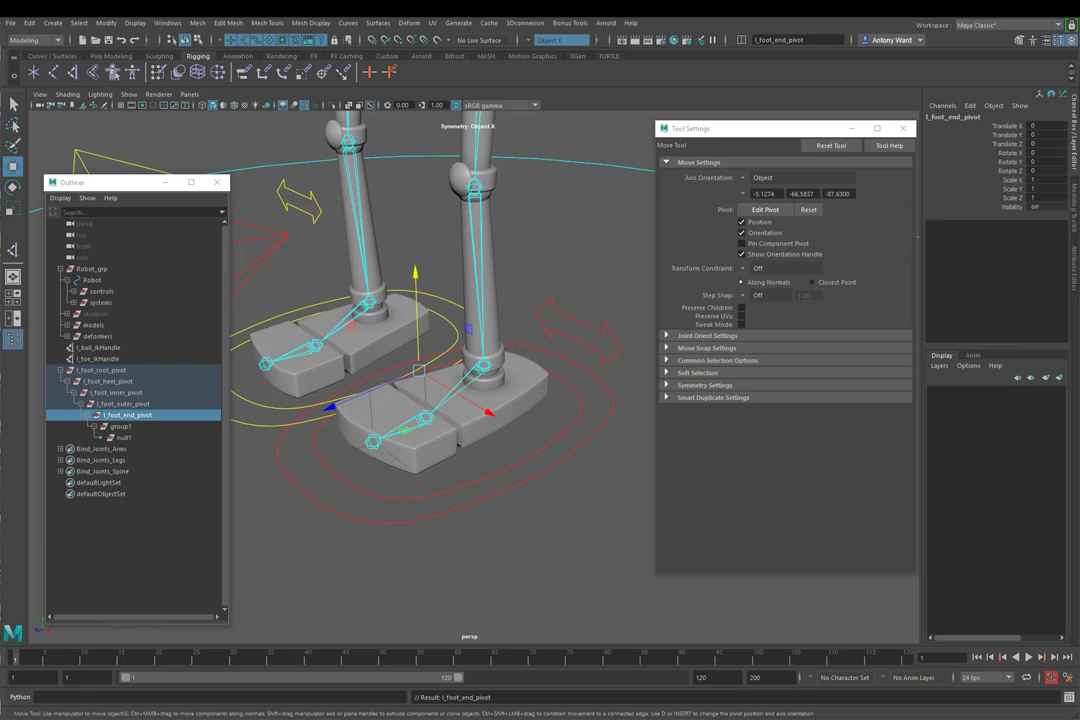
pyautogui.doubleClick(150, 427)
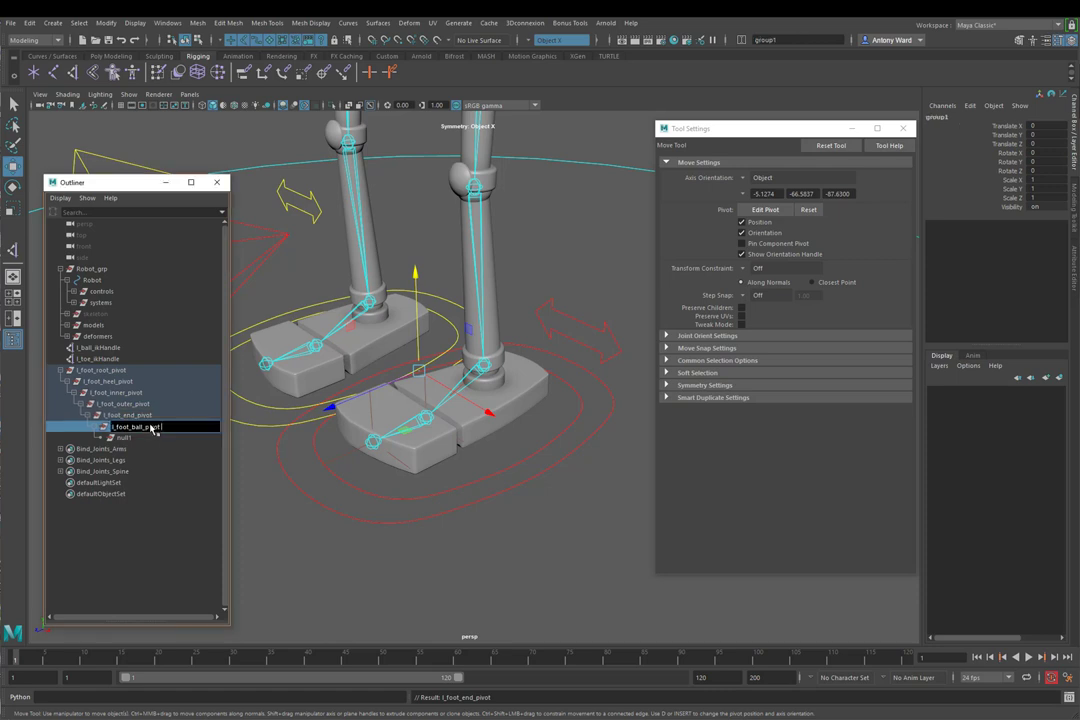
pyautogui.write('l_foot_ball_pivot')
pyautogui.press('Return')
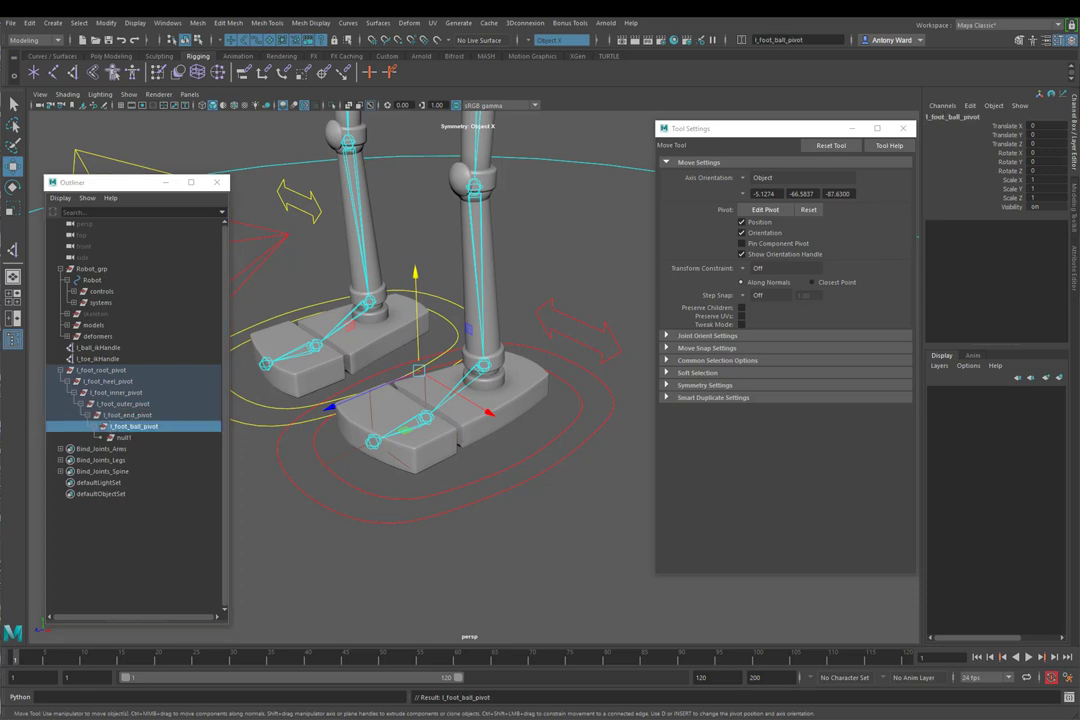
pyautogui.doubleClick(145, 441)
# - Finish naming l_foot_ankle_pivot, then create a new empty group named l_foot_toe_pivot
pyautogui.write('l_foot_ankle_pivot')
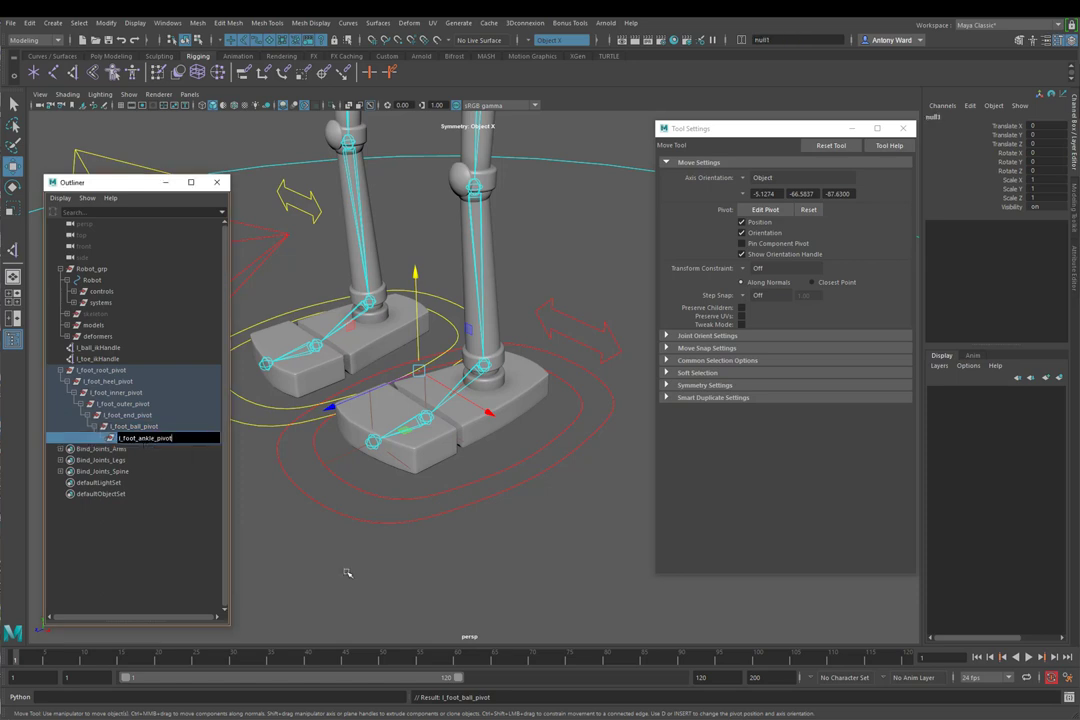
pyautogui.click(322, 541)
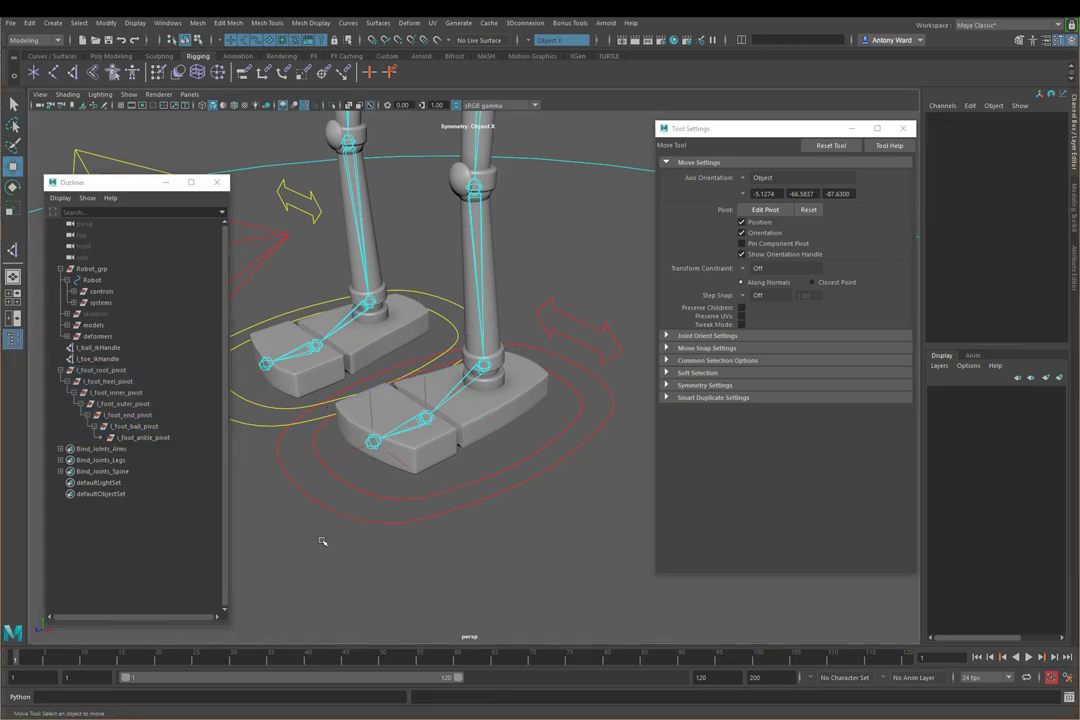
pyautogui.hotkey('ctrl', 'g')
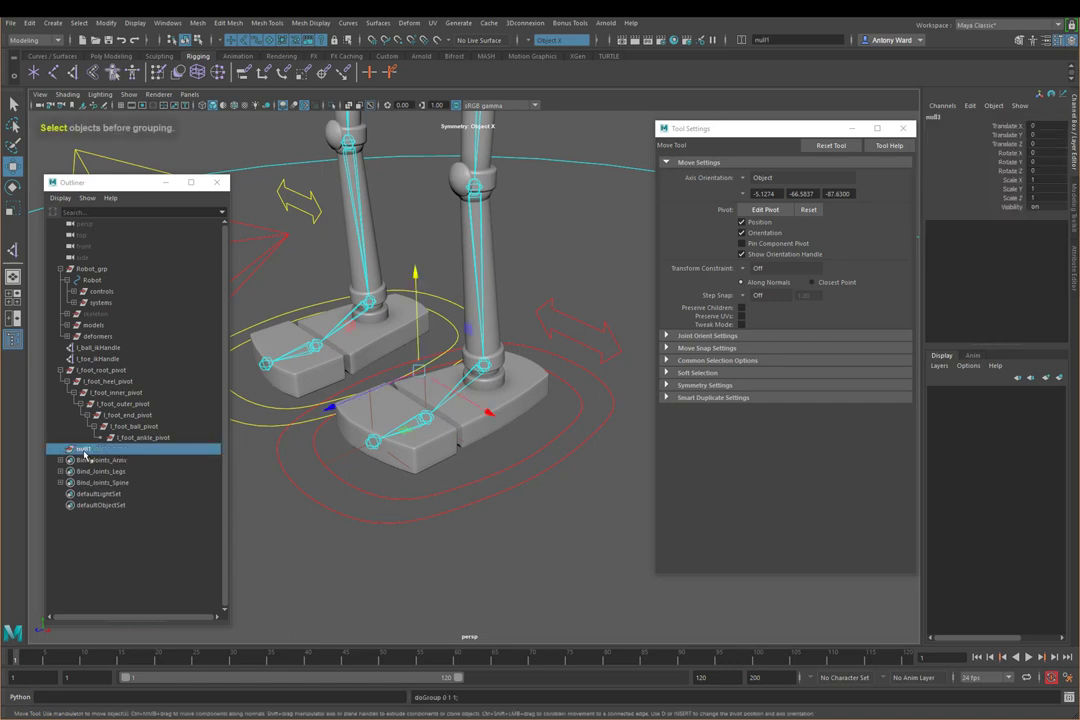
pyautogui.doubleClick(85, 449)
pyautogui.write('l_foot_toe_pivot')
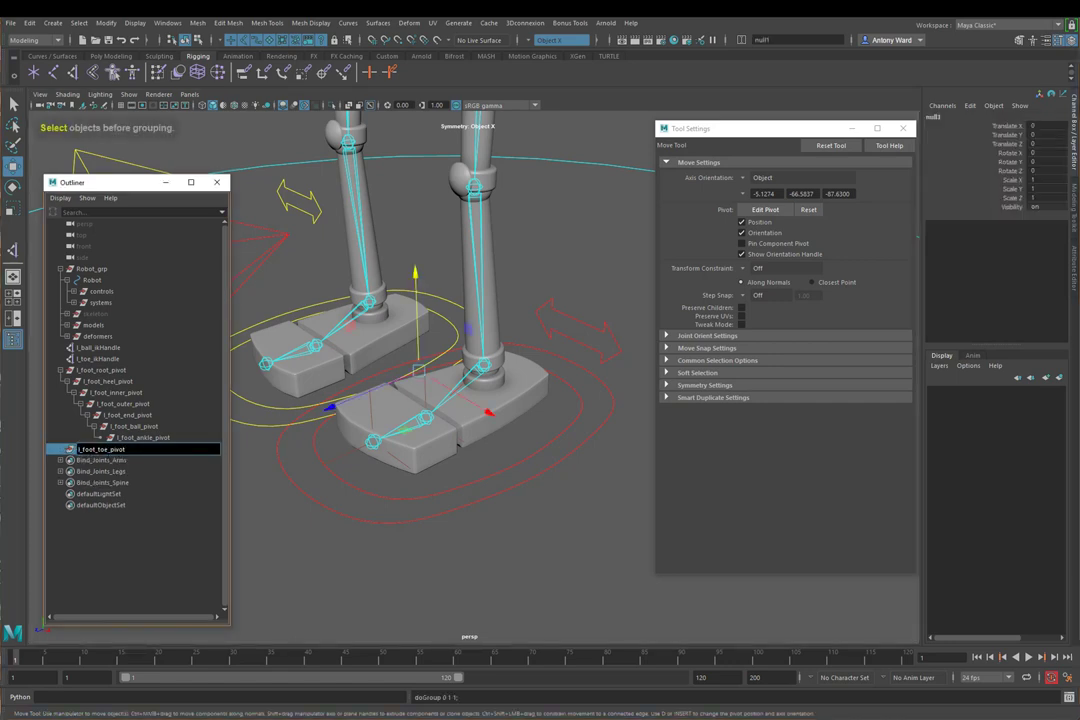
pyautogui.press('Return')
# - Parent l_foot_toe_pivot under l_foot_end_pivot, then select l_foot_root_pivot
pyautogui.click(301, 566)
pyautogui.click(101, 452)
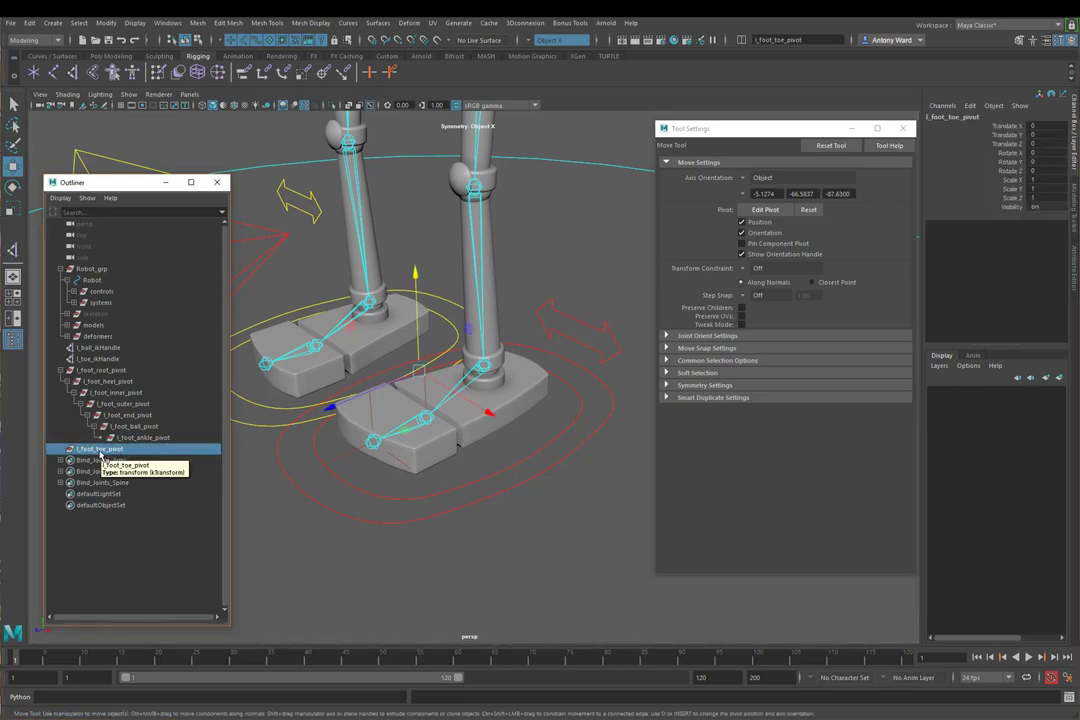
pyautogui.moveTo(101, 454); pyautogui.dragTo(125, 416, button='middle')
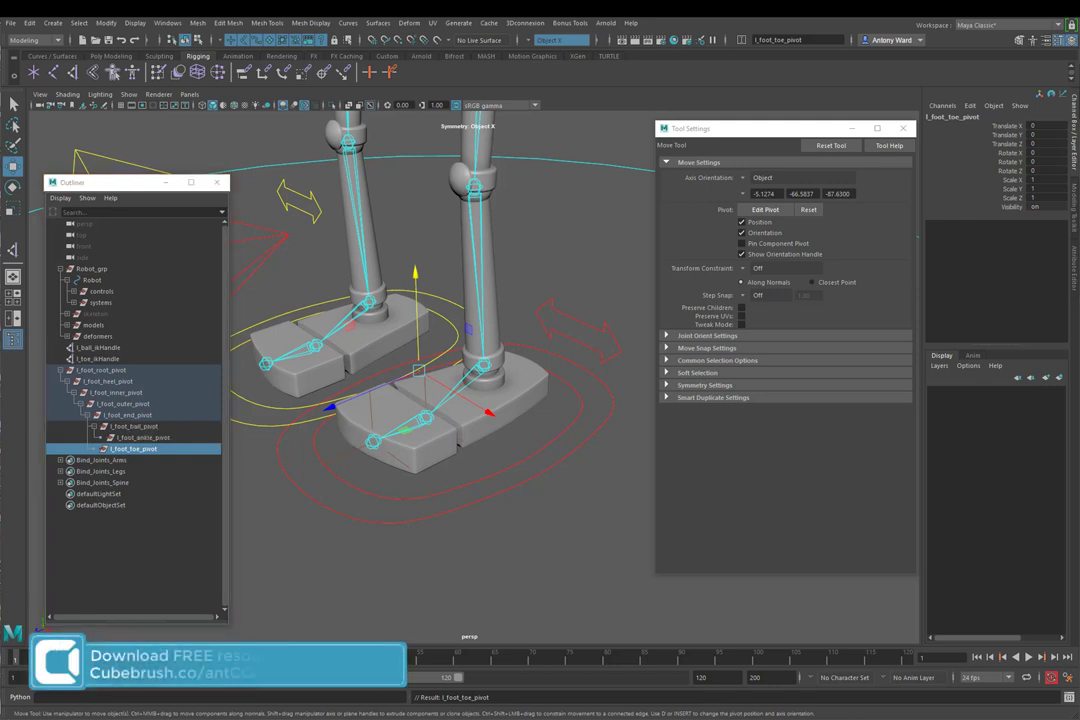
pyautogui.click(114, 371)
pyautogui.moveTo(114, 374)
pyautogui.mouseDown()
pyautogui.moveTo(100, 349)
pyautogui.moveTo(100, 376)
pyautogui.moveTo(100, 313)
pyautogui.moveTo(120, 373)
pyautogui.mouseUp()
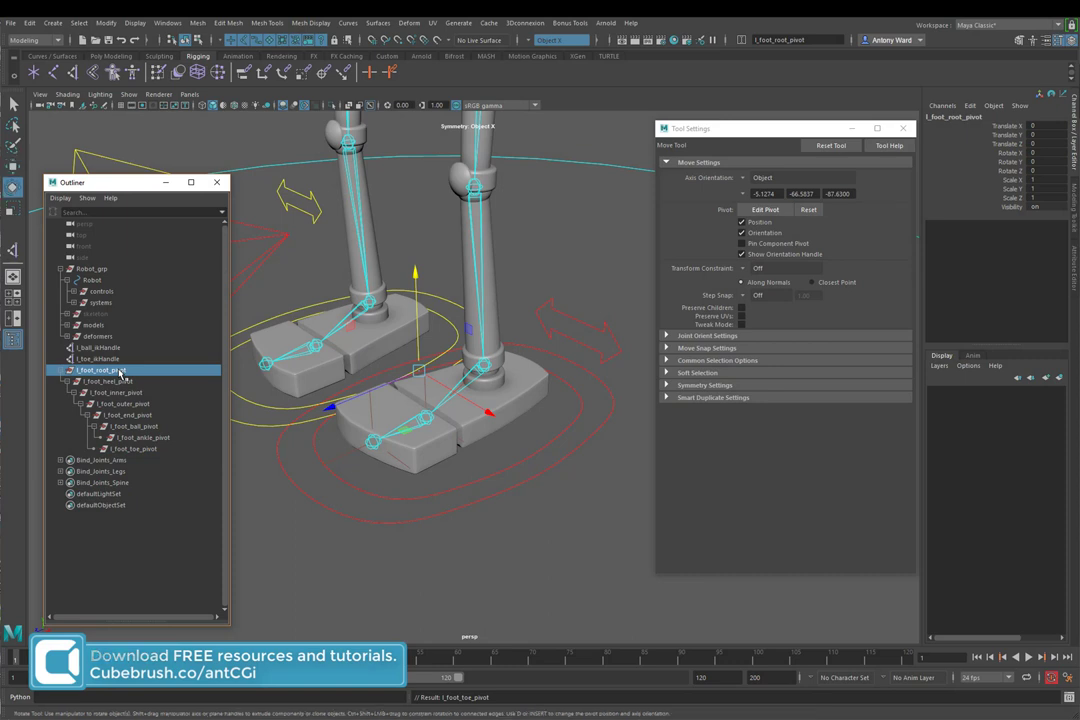
# - Select l_foot_root_pivot and frame the view on the robot's feet
pyautogui.press('e')
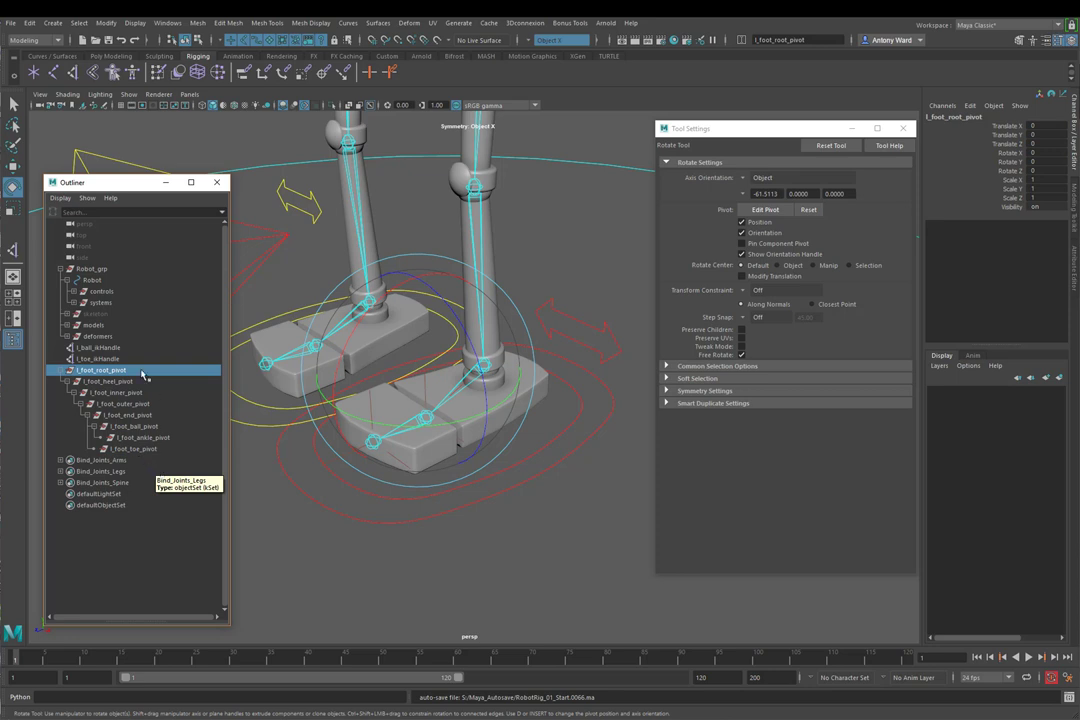
pyautogui.click(566, 523)
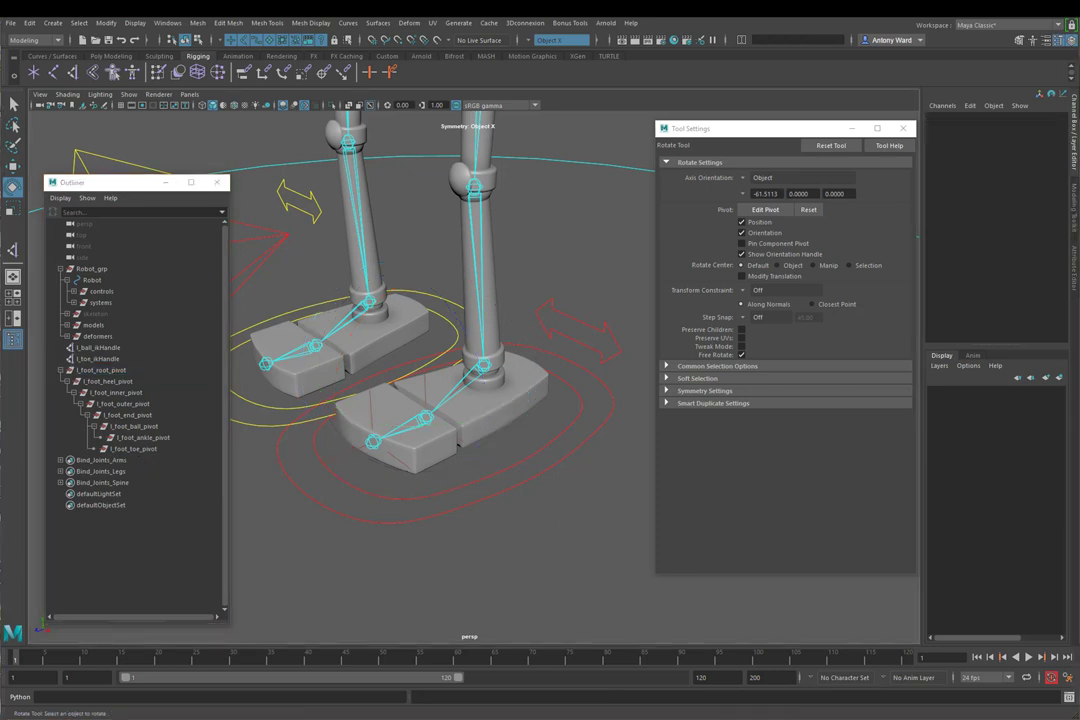
pyautogui.click(102, 370)
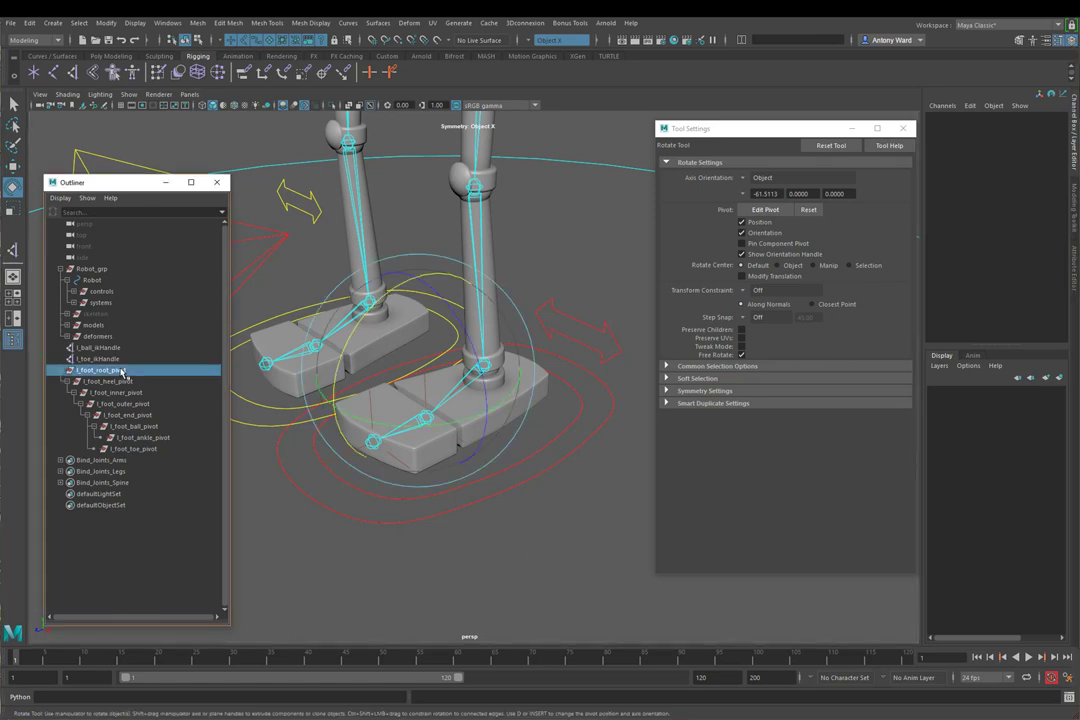
pyautogui.press('f')
pyautogui.keyDown('alt'); pyautogui.moveTo(478, 456); pyautogui.dragTo(402, 403); pyautogui.keyUp('alt')
pyautogui.press('w')
# - Check each pivot group down the chain to l_foot_toe_pivot, then clear the selection
pyautogui.click(112, 381)
pyautogui.click(122, 392)
pyautogui.click(145, 404)
pyautogui.click(130, 415)
pyautogui.click(136, 426)
pyautogui.click(143, 437)
pyautogui.click(148, 448)
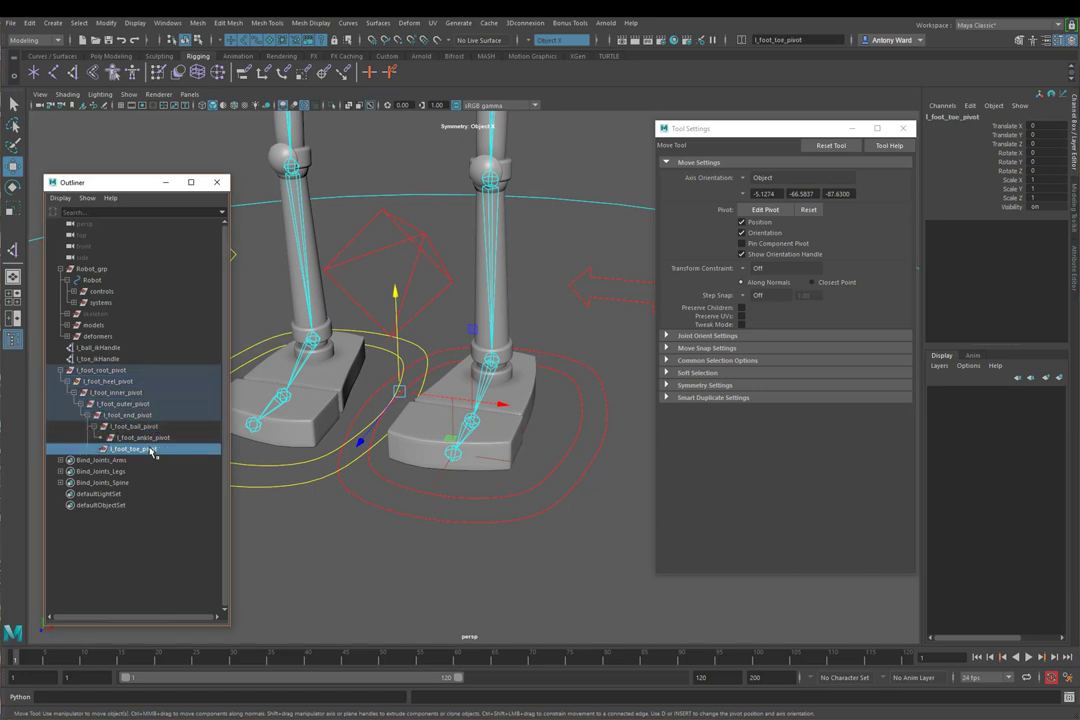
pyautogui.click(503, 561)
pyautogui.keyDown('alt'); pyautogui.moveTo(503, 561); pyautogui.dragTo(335, 387); pyautogui.keyUp('alt')
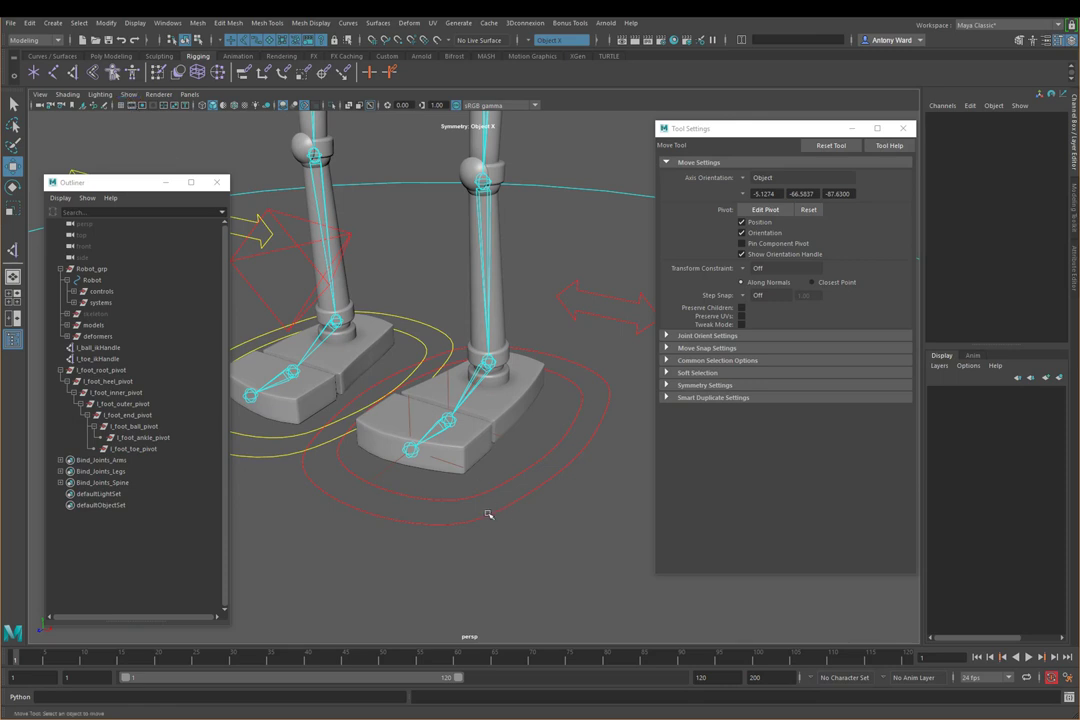
pyautogui.keyDown('alt'); pyautogui.moveTo(470, 504); pyautogui.dragTo(379, 363); pyautogui.keyUp('alt')
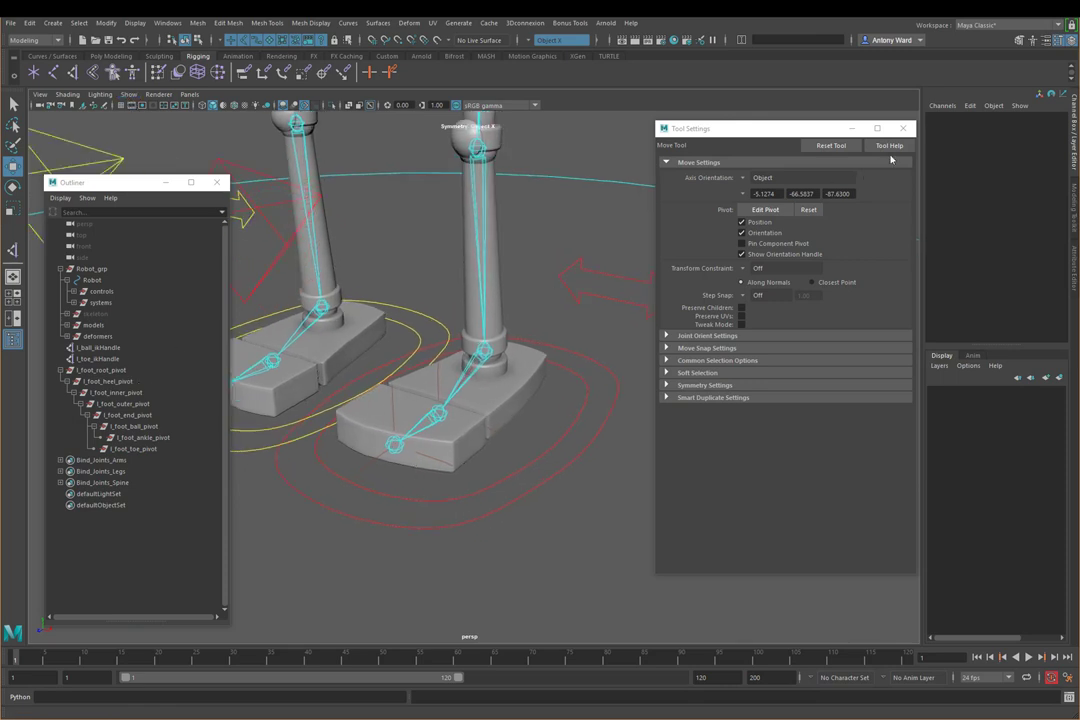
# - Close Tool Settings, test-rotate l_foot_root_pivot, undo it, and enter pivot-edit mode
pyautogui.click(903, 128)
pyautogui.keyDown('alt'); pyautogui.moveTo(700, 340); pyautogui.dragTo(529, 423); pyautogui.keyUp('alt')
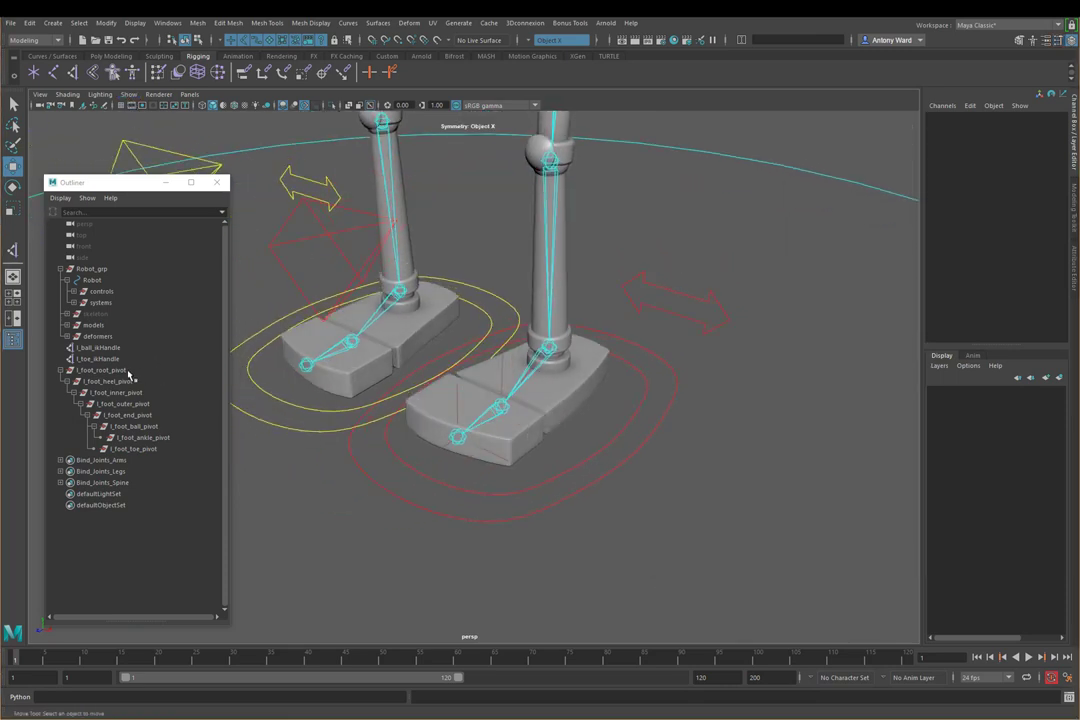
pyautogui.click(105, 370)
pyautogui.press('e')
pyautogui.moveTo(470, 366); pyautogui.dragTo(552, 446)
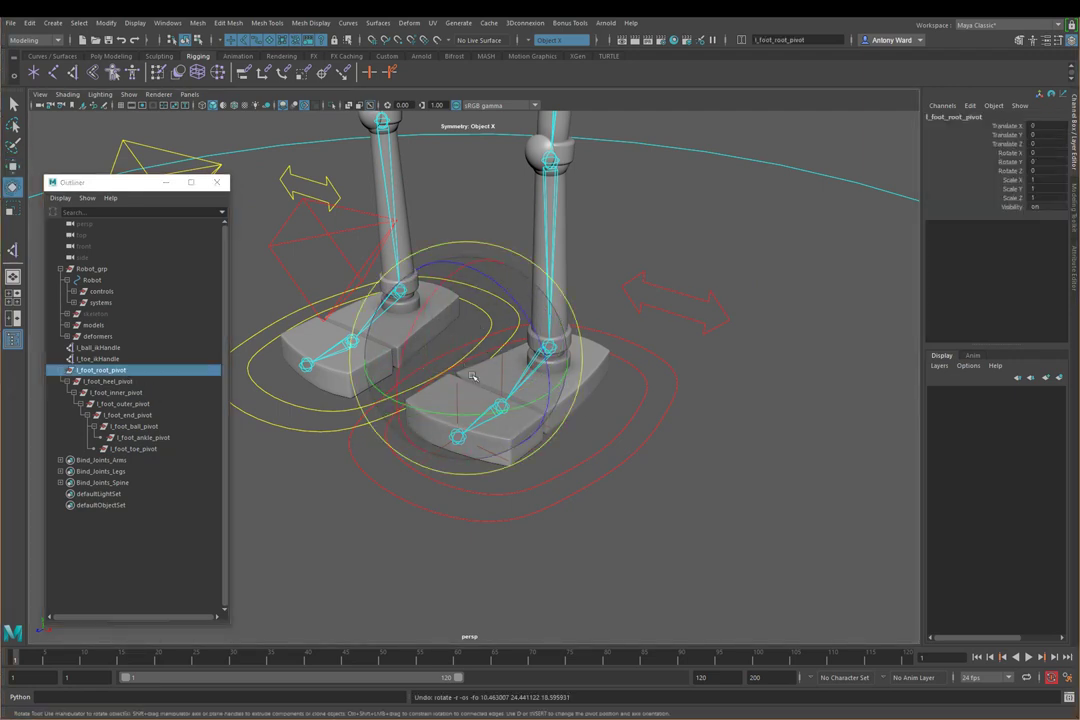
pyautogui.hotkey('ctrl', 'z')
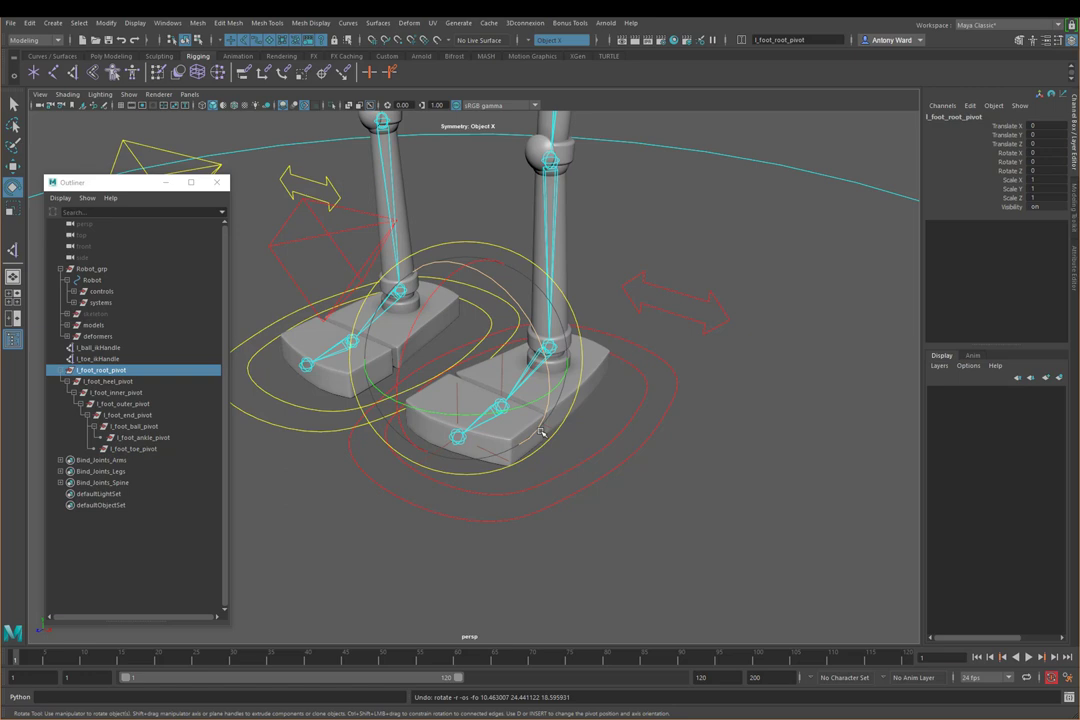
pyautogui.press('w')
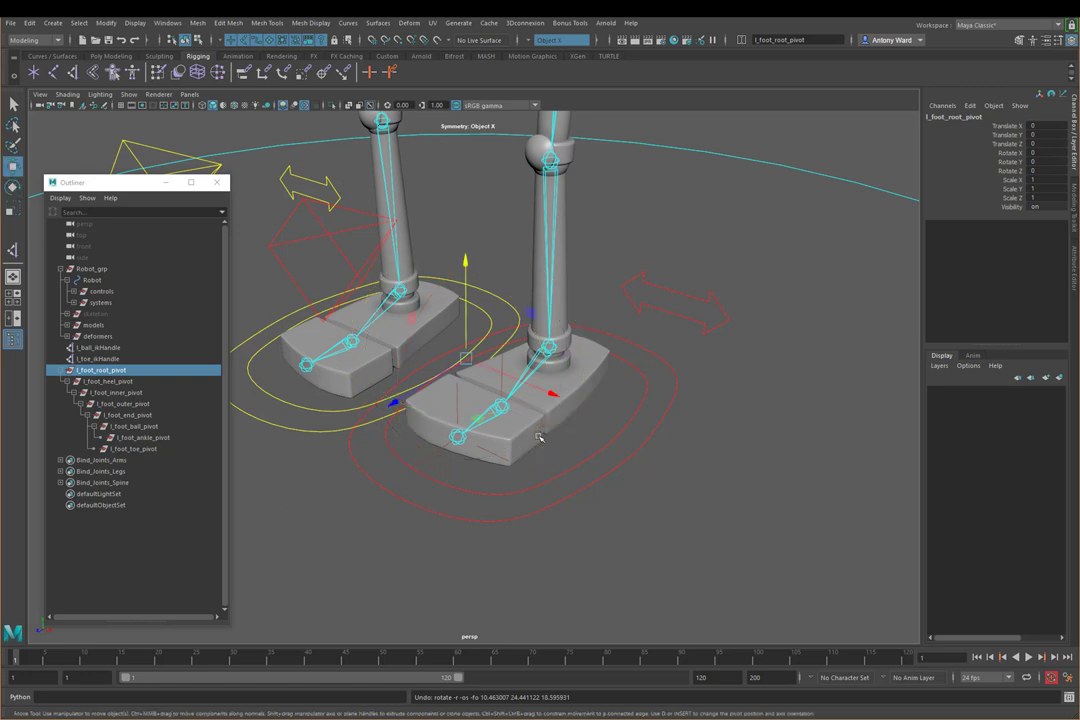
pyautogui.keyDown('alt'); pyautogui.moveTo(568, 509); pyautogui.dragTo(560, 492); pyautogui.keyUp('alt')
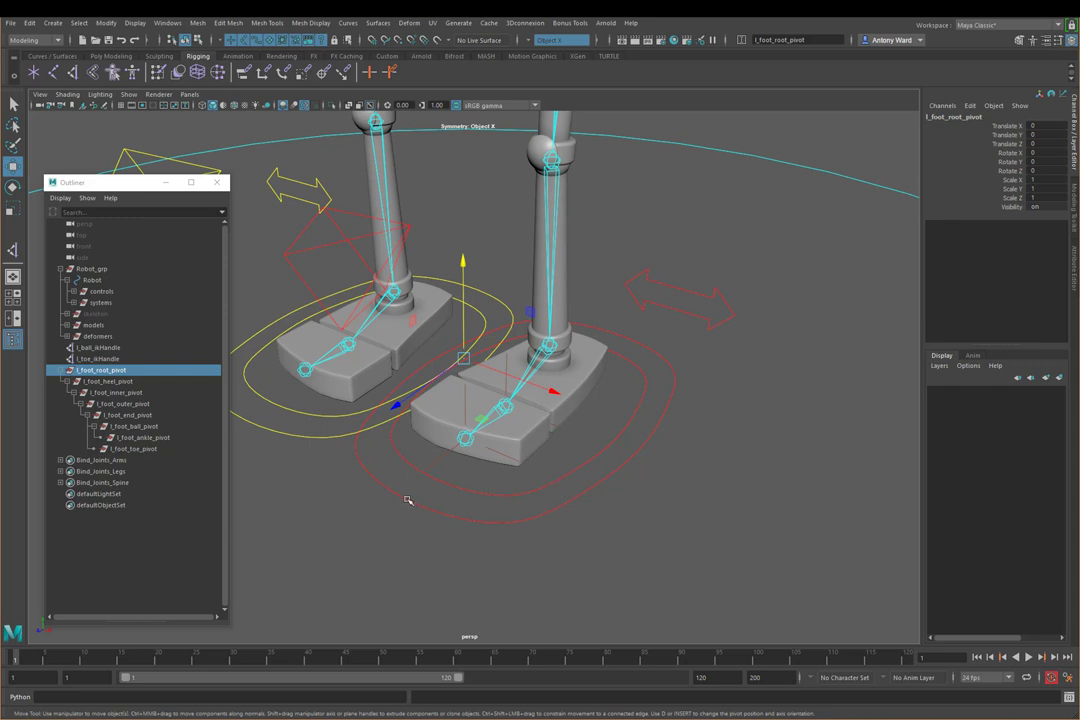
pyautogui.press('d')
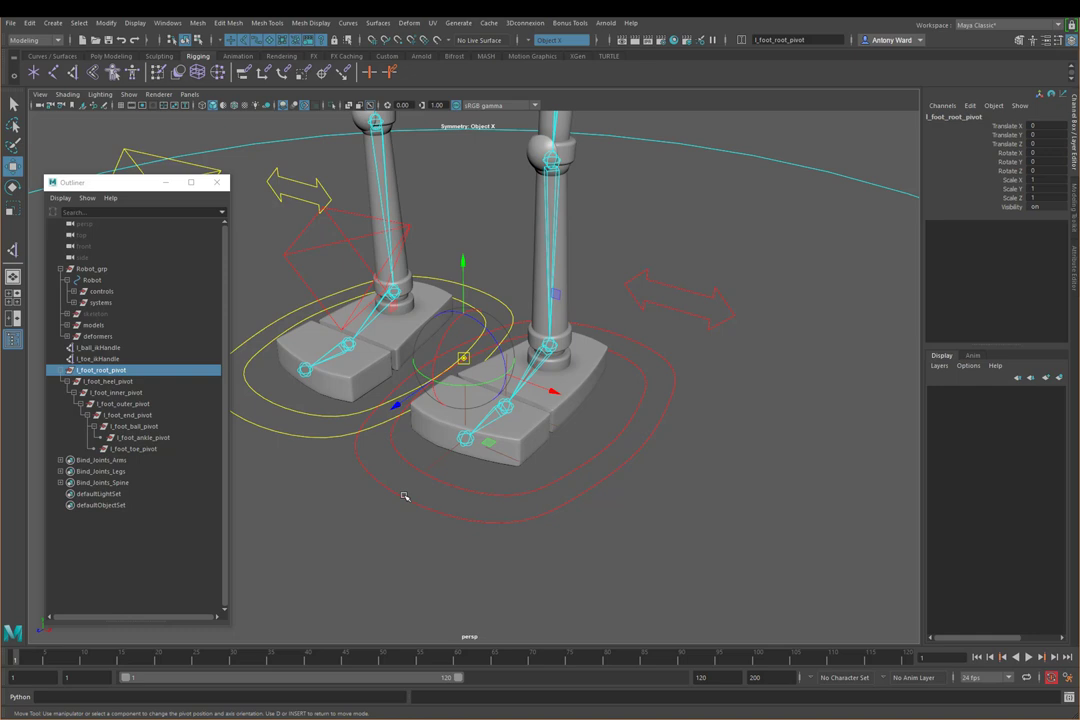
# - With polygons hidden, drag l_foot_root_pivot's pivot onto the left ankle joint, then show meshes again
pyautogui.click(129, 94)
pyautogui.click(146, 210)
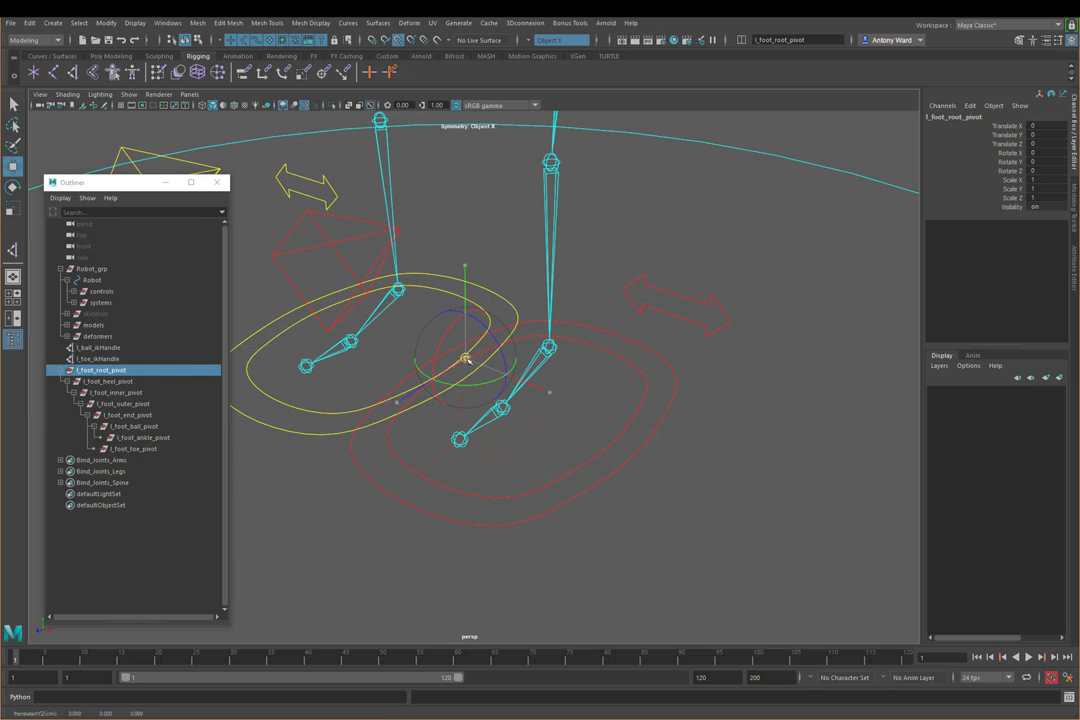
pyautogui.moveTo(463, 357); pyautogui.dragTo(549, 347)
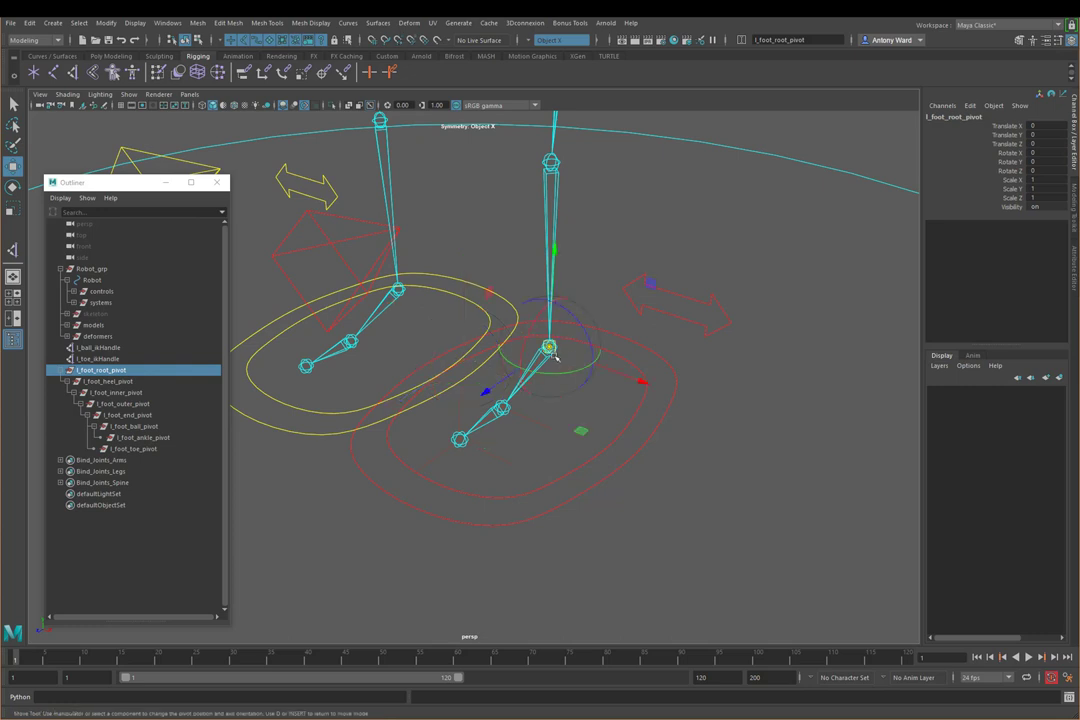
pyautogui.click(105, 381)
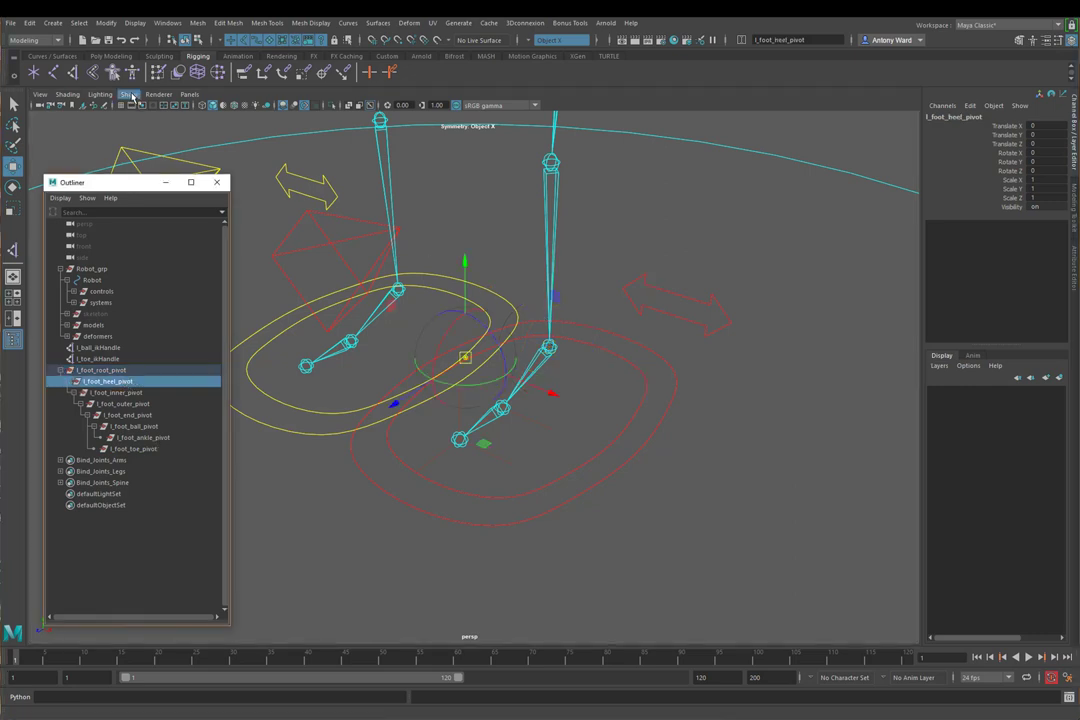
pyautogui.click(129, 94)
pyautogui.click(155, 210)
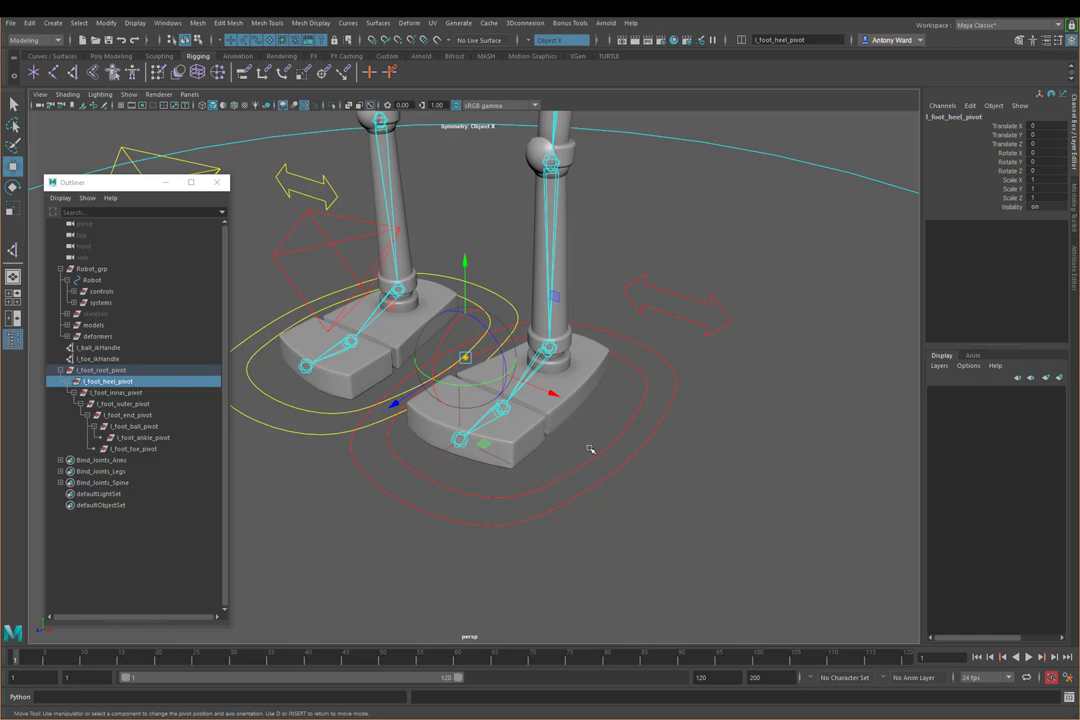
# - In the four-view side panel, slide l_foot_heel_pivot's pivot along Z back to the heel
pyautogui.press('space')
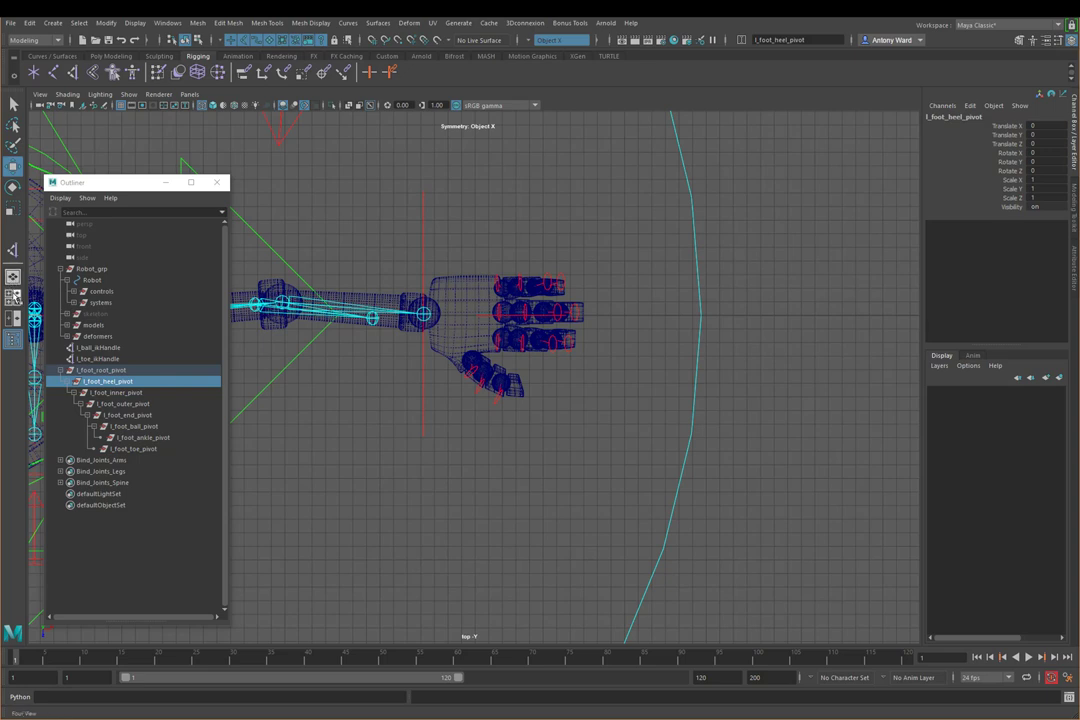
pyautogui.press('space')
pyautogui.keyDown('alt'); pyautogui.moveTo(790, 548); pyautogui.dragTo(646, 501, button='middle'); pyautogui.keyUp('alt')
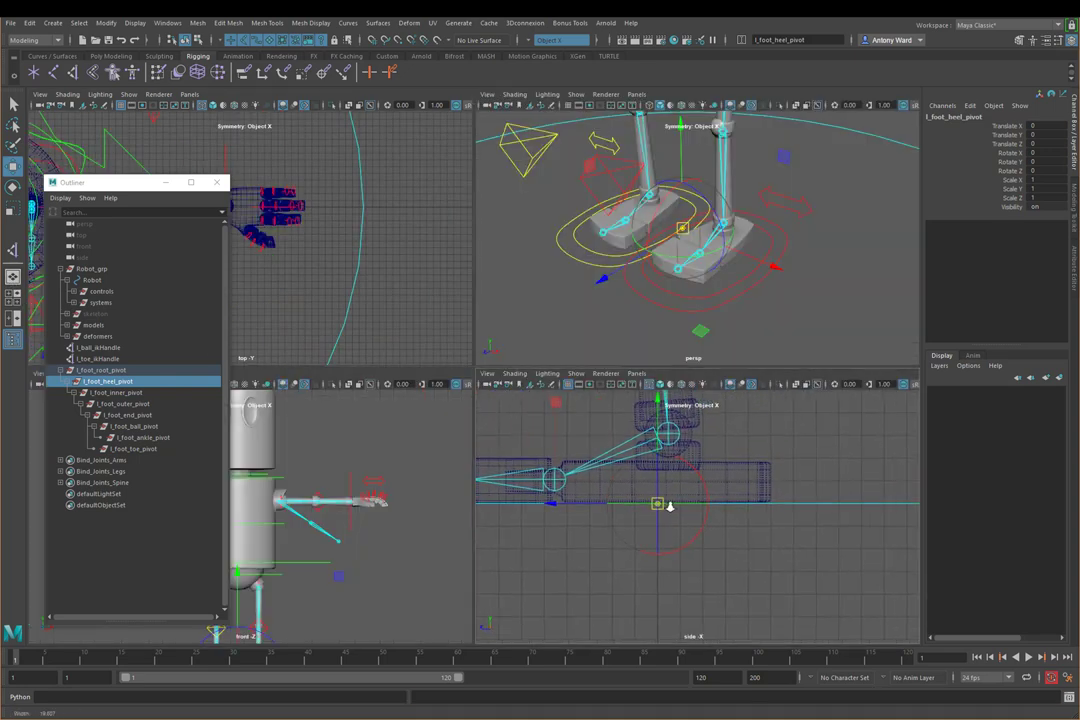
pyautogui.click(540, 501)
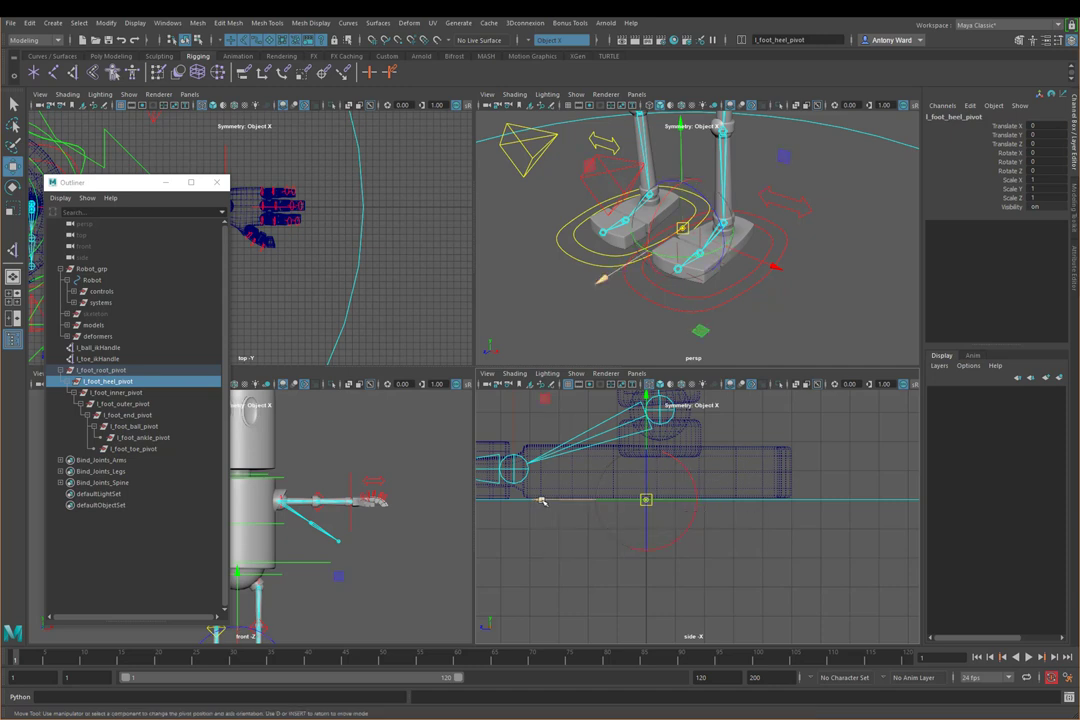
pyautogui.moveTo(540, 501); pyautogui.dragTo(686, 501)
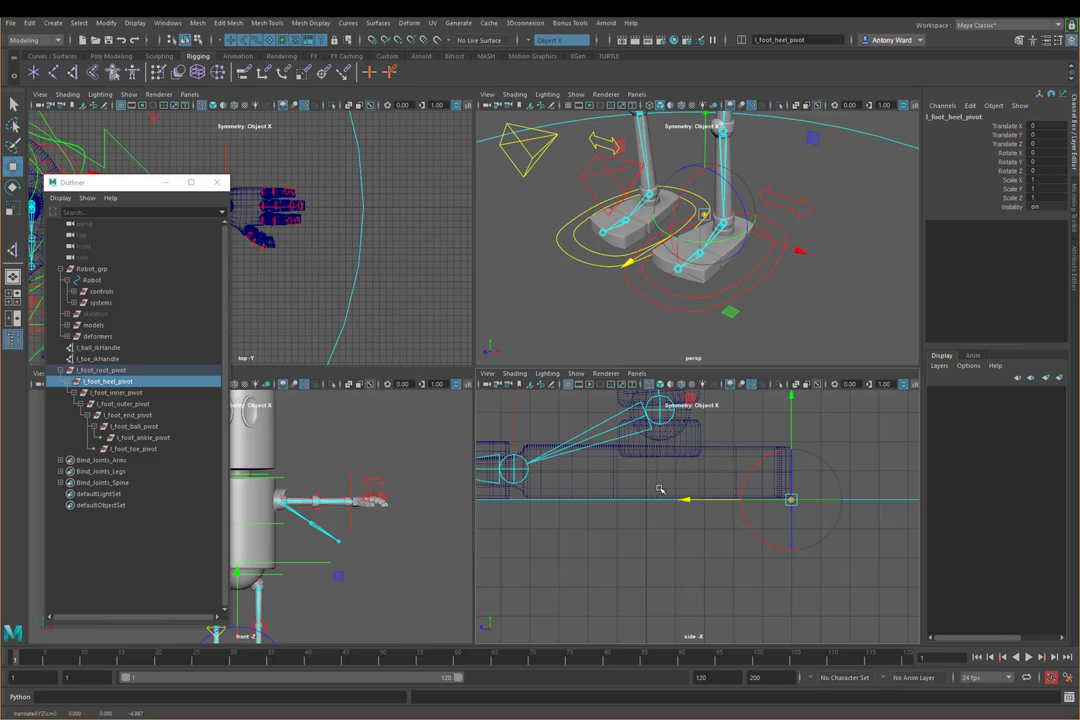
pyautogui.scroll(5, 605, 243)
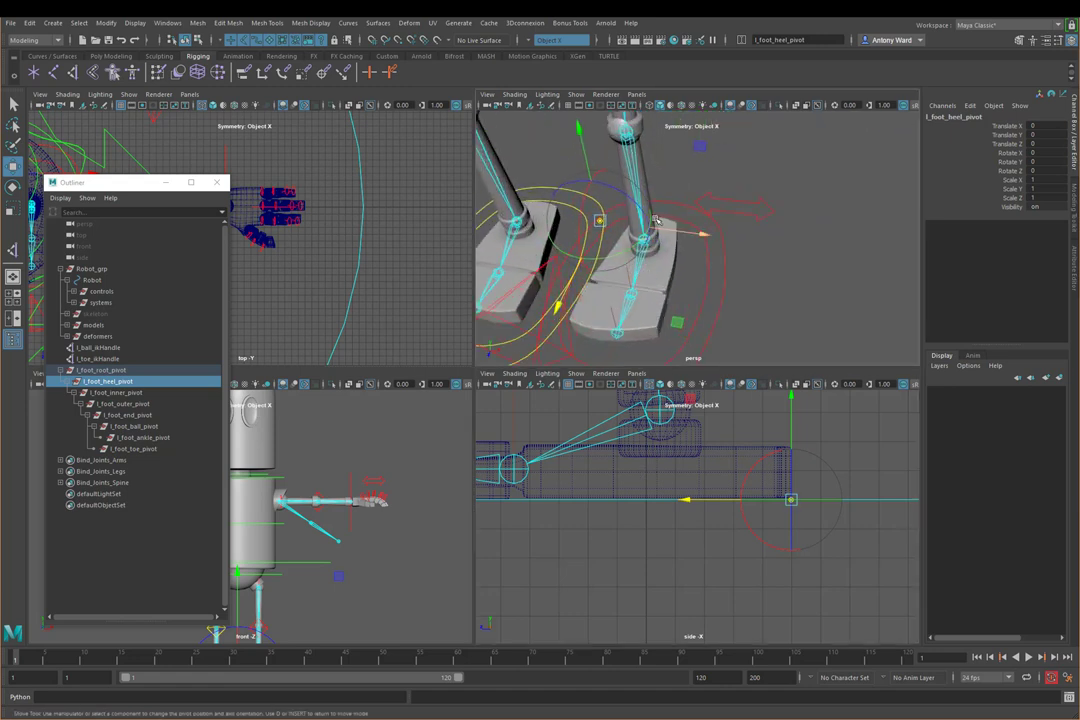
pyautogui.keyDown('alt'); pyautogui.moveTo(240, 260); pyautogui.dragTo(360, 270, button='middle'); pyautogui.keyUp('alt')
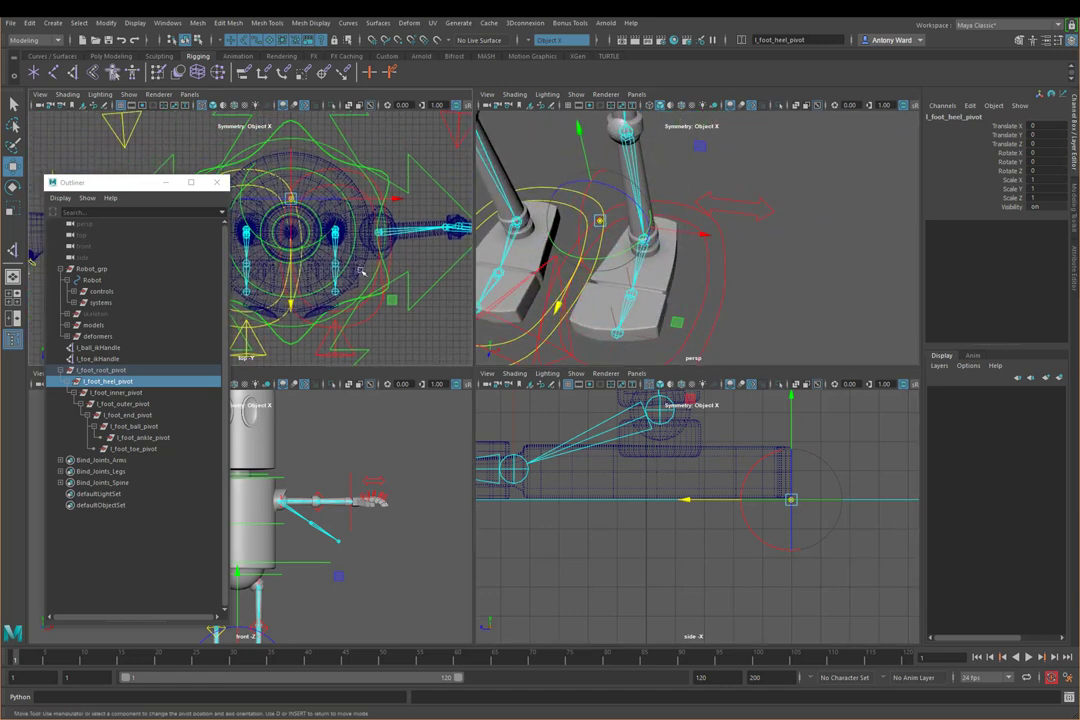
pyautogui.scroll(2, 362, 272)
pyautogui.scroll(-5, 716, 224)
# - Hide the robot's Head, Torso, Arms and Eyes meshes
pyautogui.scroll(-4, 684, 282)
pyautogui.click(740, 166)
pyautogui.click(685, 180)
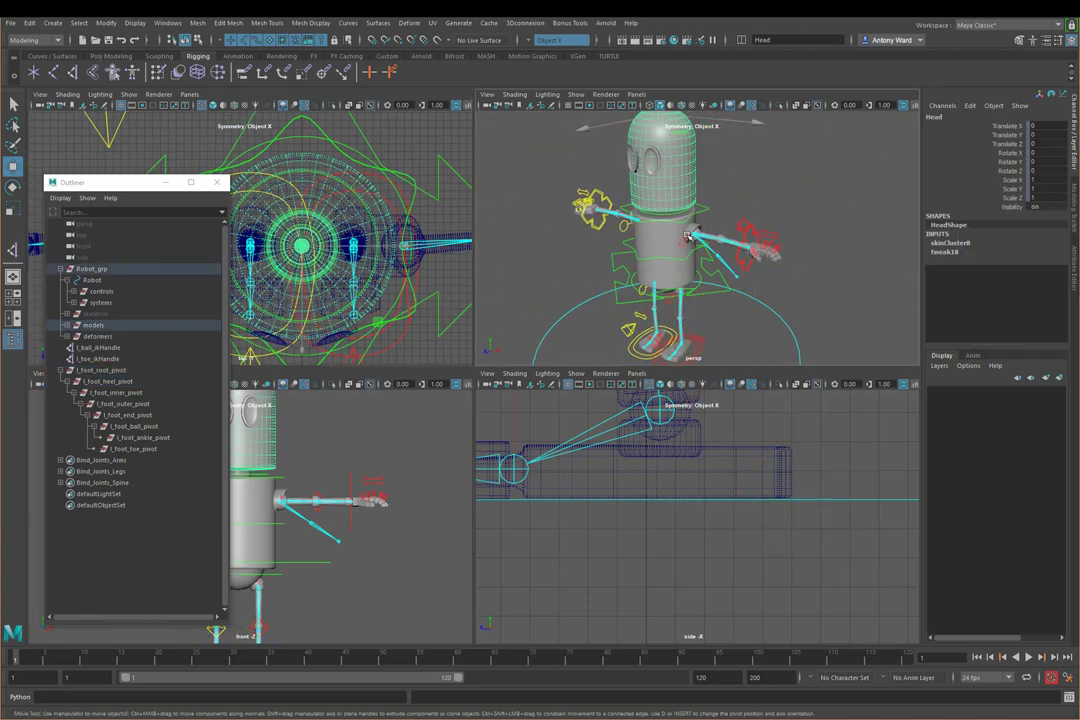
pyautogui.click(686, 232)
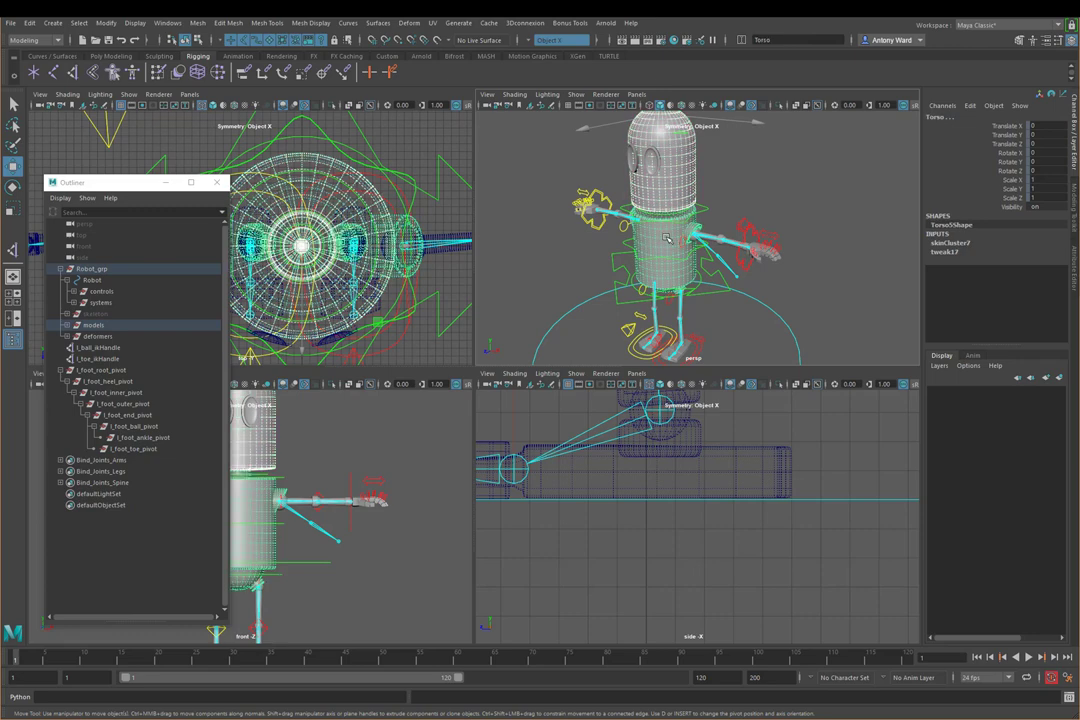
pyautogui.click(721, 233)
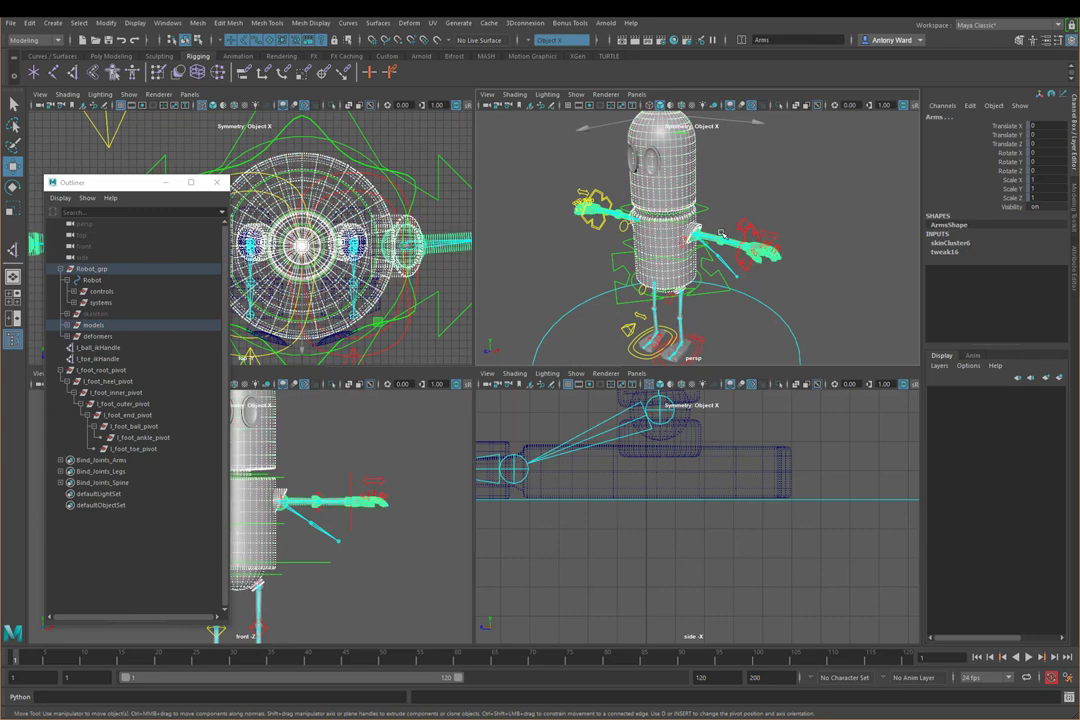
pyautogui.hotkey('ctrl', 'h')
pyautogui.click(652, 158)
pyautogui.hotkey('ctrl', 'h')
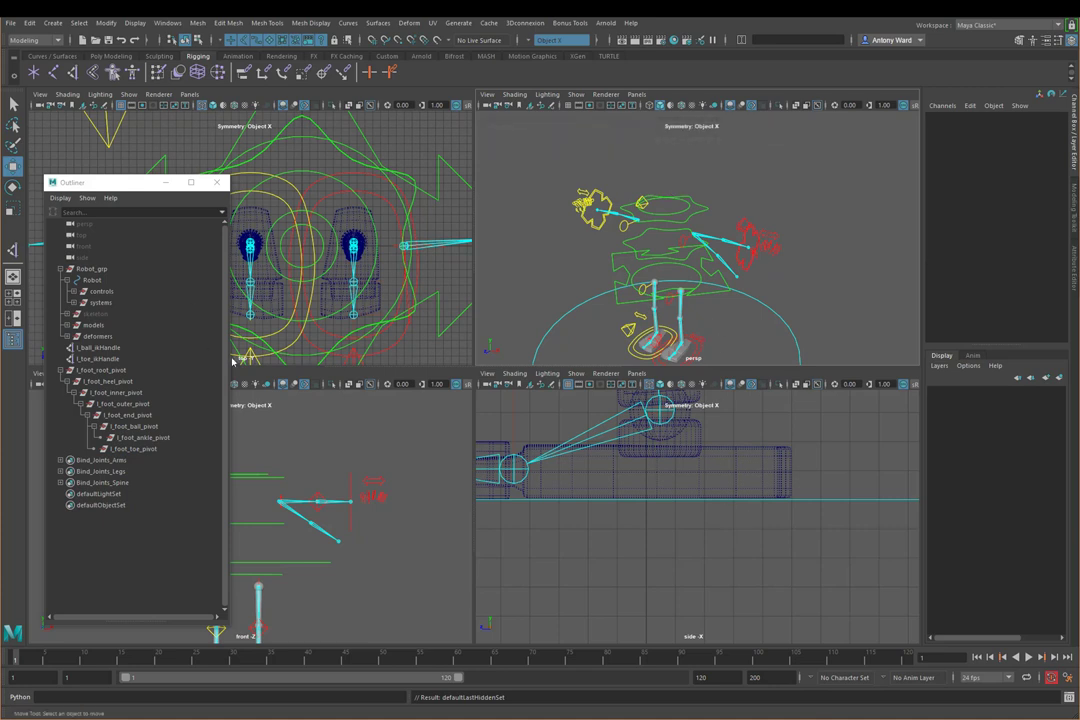
# - In the maximized top view, slide l_foot_heel_pivot's pivot sideways onto the left foot
pyautogui.click(138, 381)
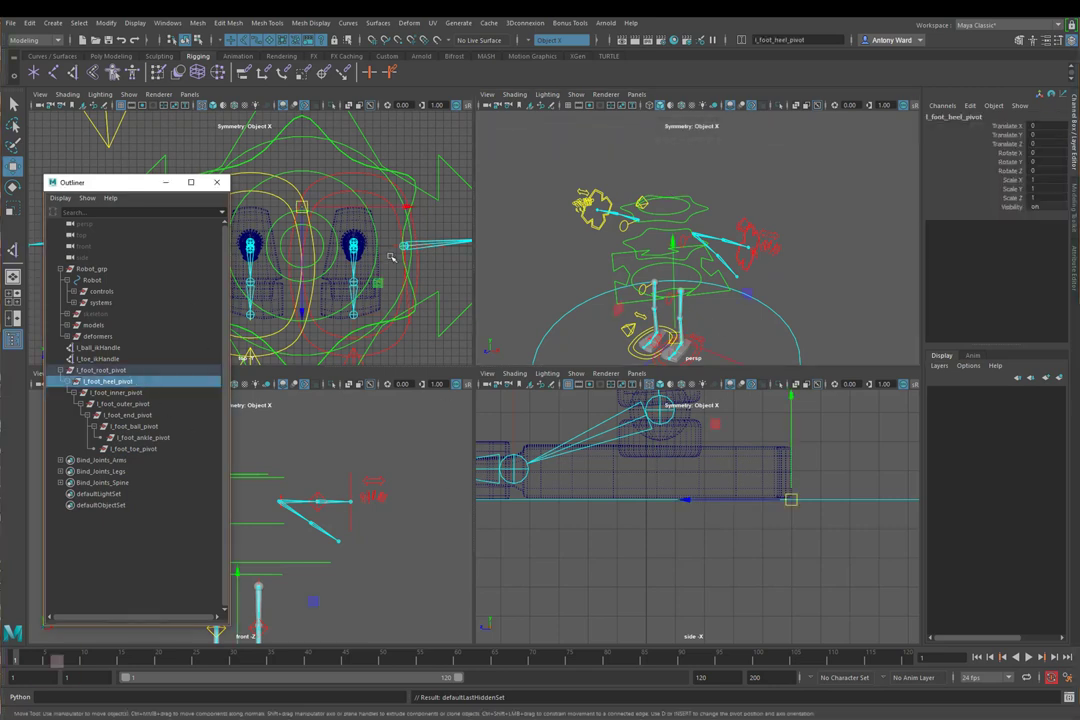
pyautogui.press('d')
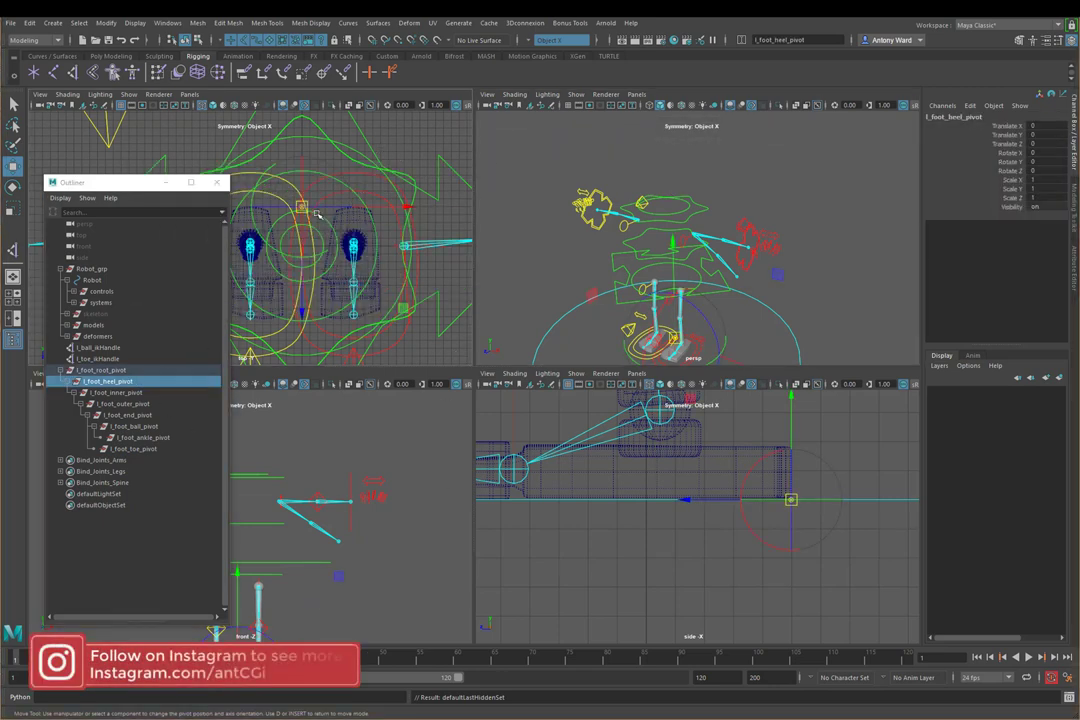
pyautogui.press('space')
pyautogui.scroll(5, 565, 248)
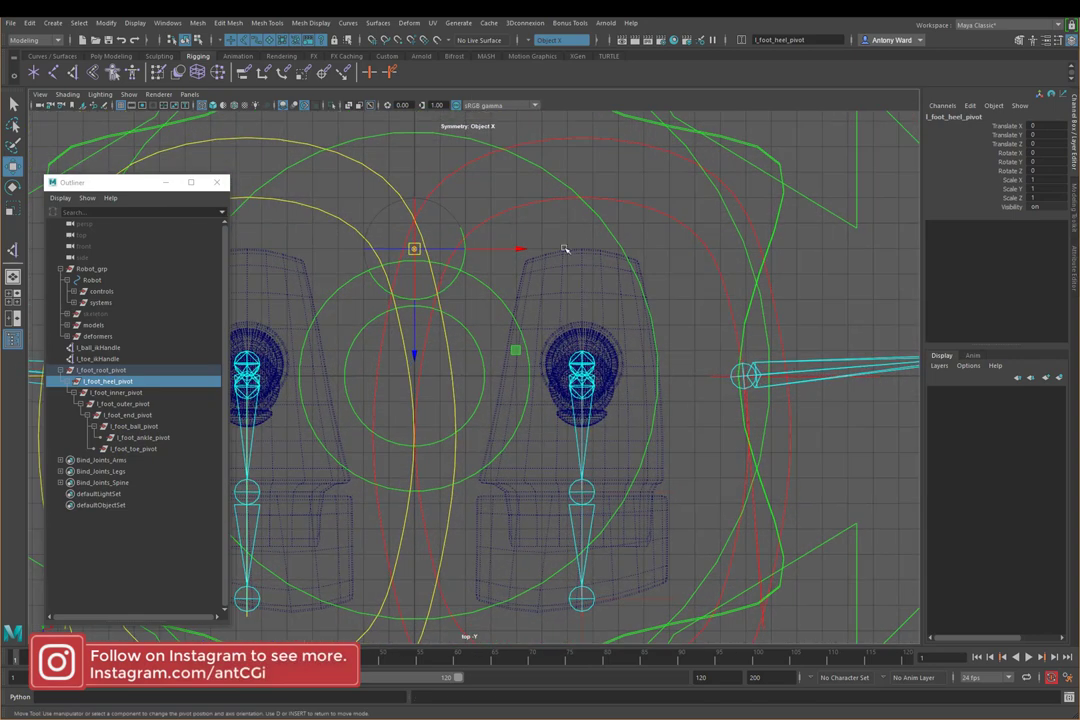
pyautogui.moveTo(489, 248); pyautogui.dragTo(684, 248)
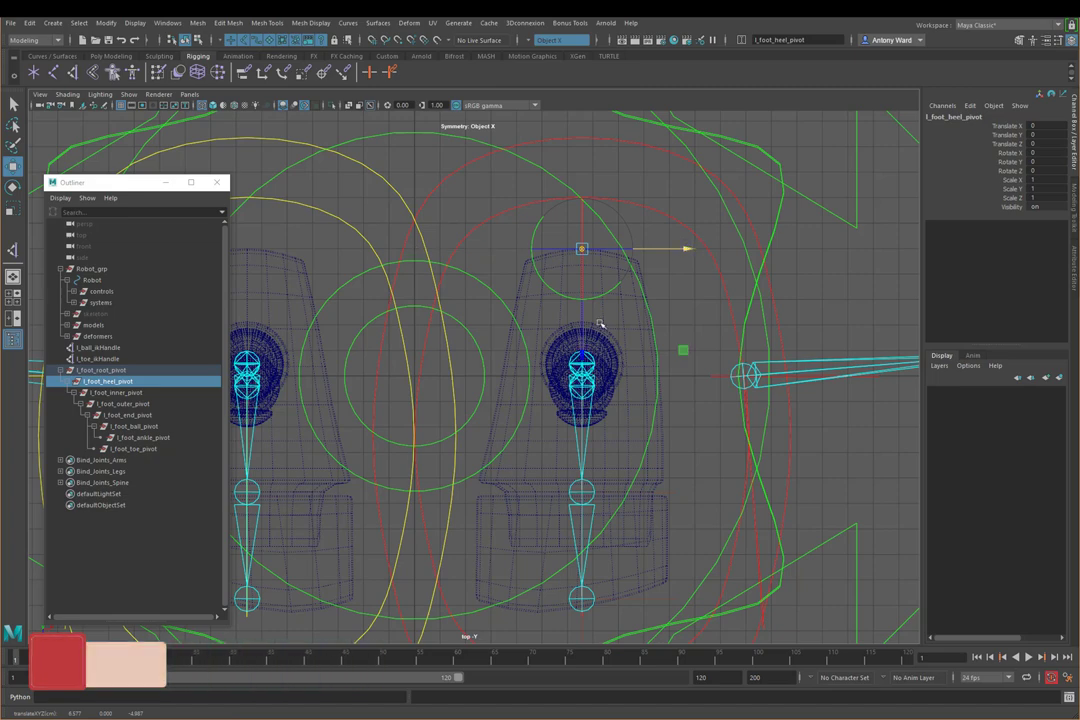
# - Test-move l_foot_inner_pivot's pivot sideways, then undo it
pyautogui.press('Down')
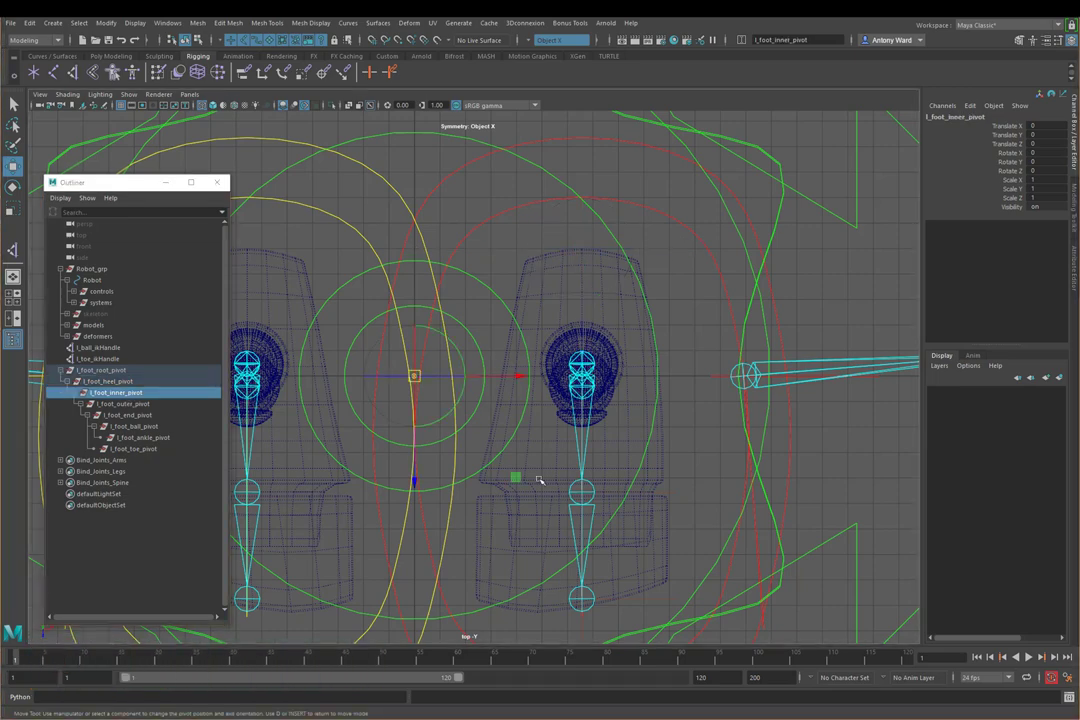
pyautogui.keyDown('alt'); pyautogui.moveTo(531, 467); pyautogui.dragTo(483, 359, button='middle'); pyautogui.keyUp('alt')
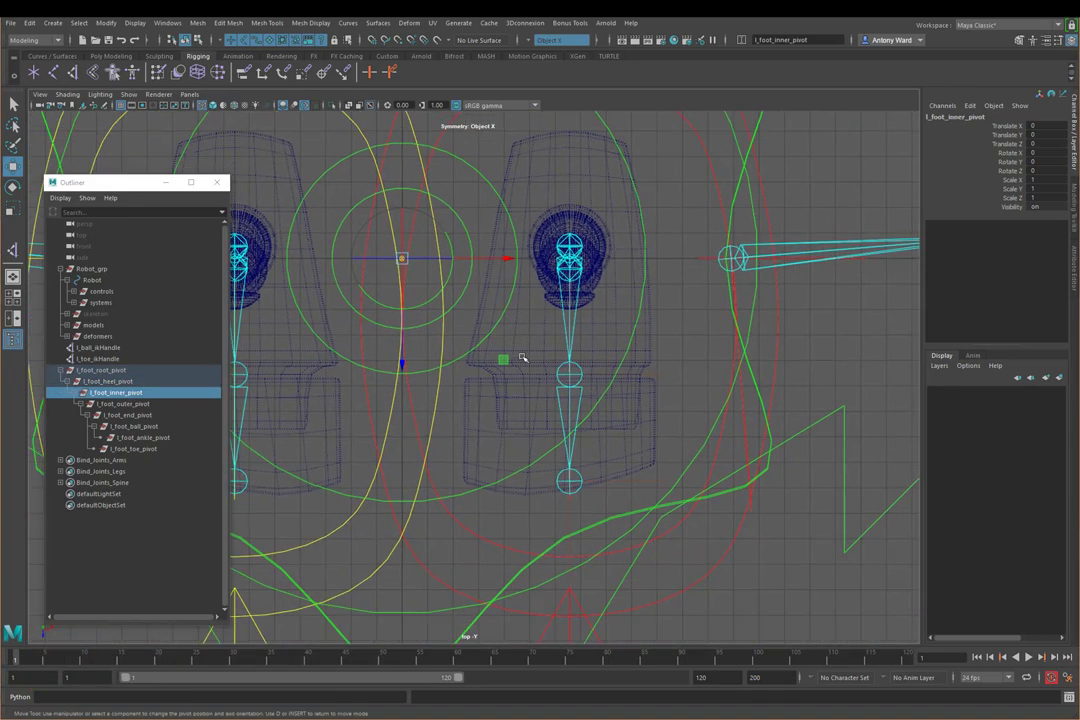
pyautogui.moveTo(515, 255); pyautogui.dragTo(575, 259)
pyautogui.click(467, 357)
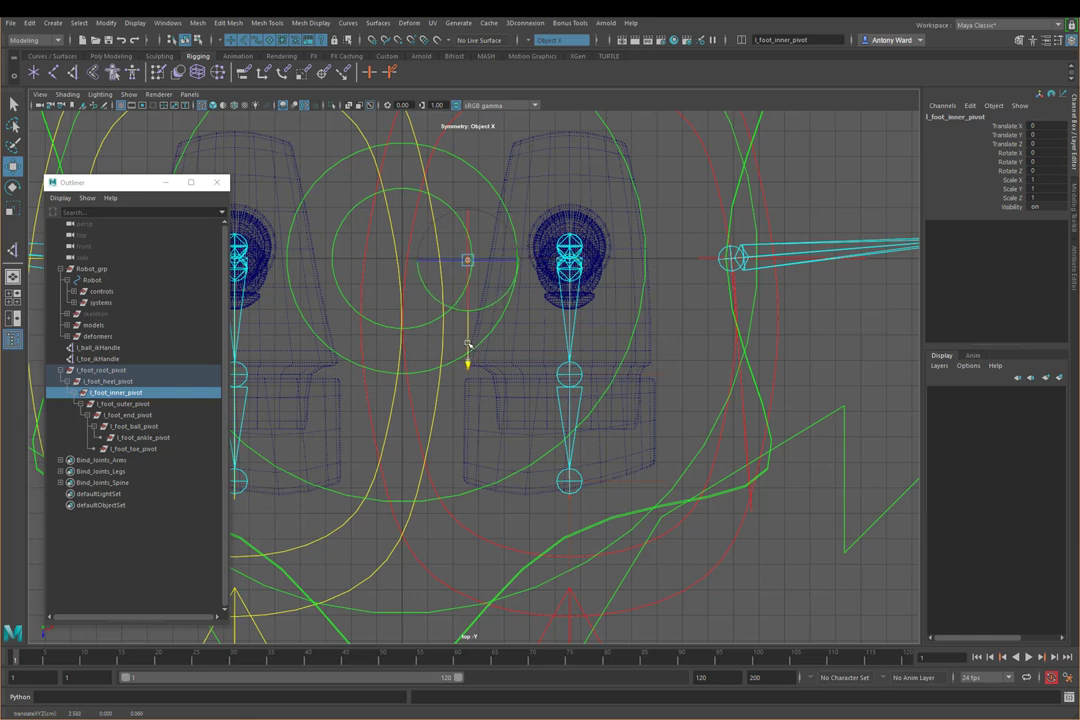
pyautogui.hotkey('ctrl', 'z')
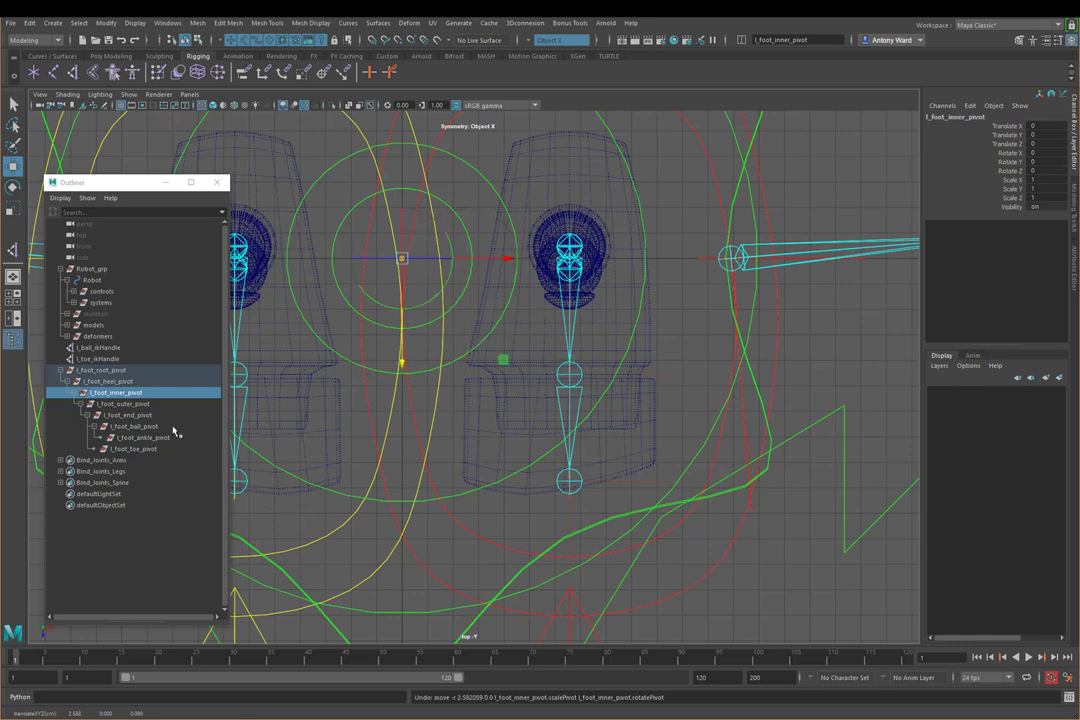
# - Slide l_foot_outer_pivot's pivot along the foot and out to its outer edge
pyautogui.keyDown('ctrl'); pyautogui.click(122, 403); pyautogui.keyUp('ctrl')
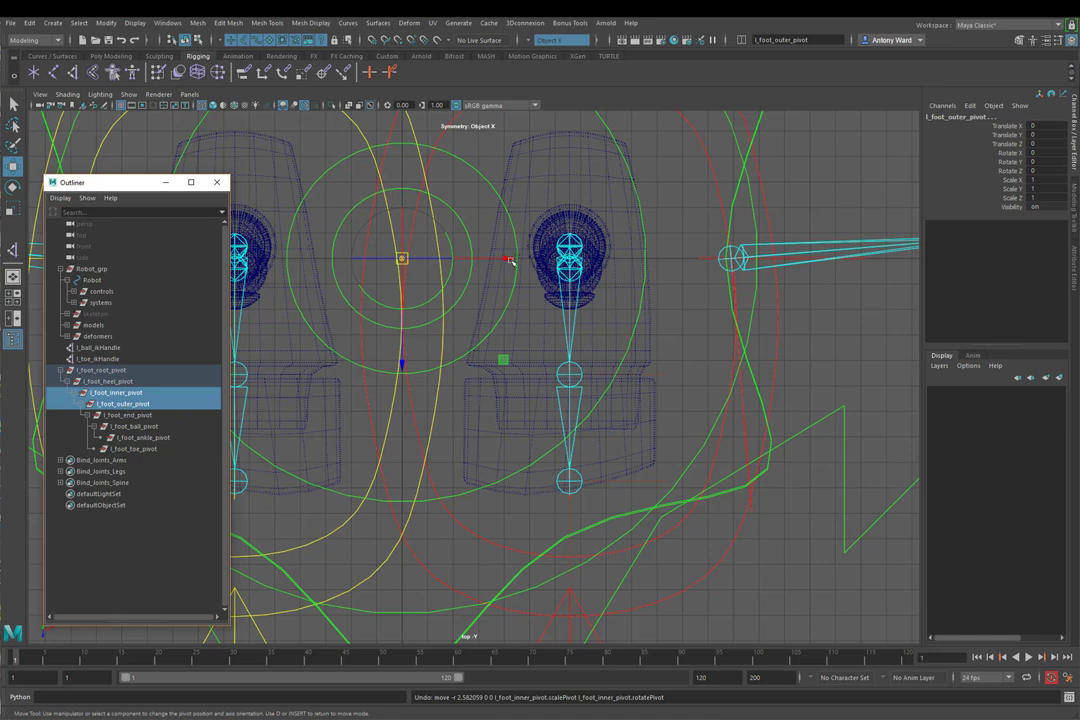
pyautogui.moveTo(507, 259); pyautogui.dragTo(571, 259)
pyautogui.moveTo(467, 338); pyautogui.dragTo(479, 453)
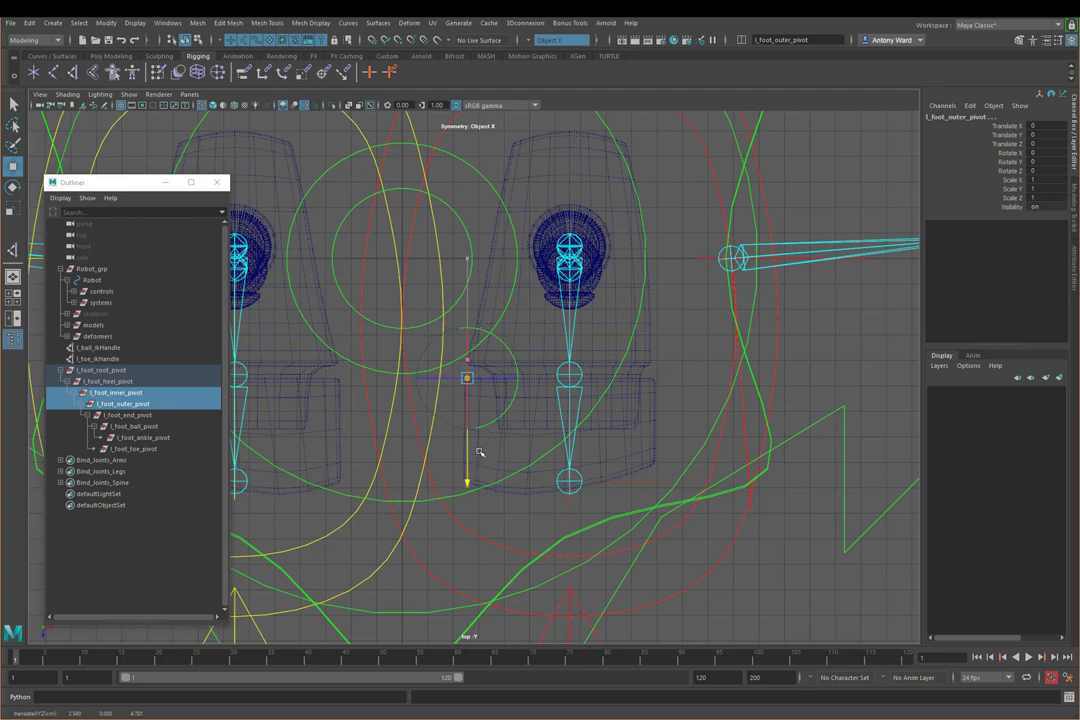
pyautogui.moveTo(569, 378); pyautogui.dragTo(567, 378)
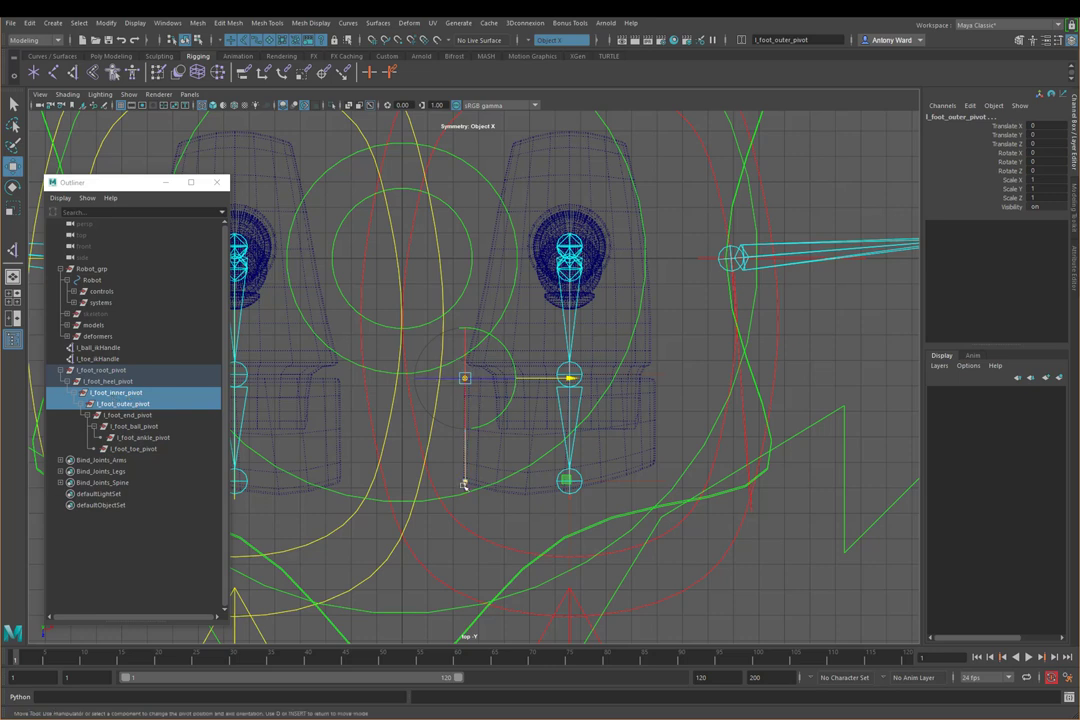
pyautogui.click(124, 404)
pyautogui.moveTo(575, 378); pyautogui.dragTo(763, 374)
pyautogui.click(144, 416)
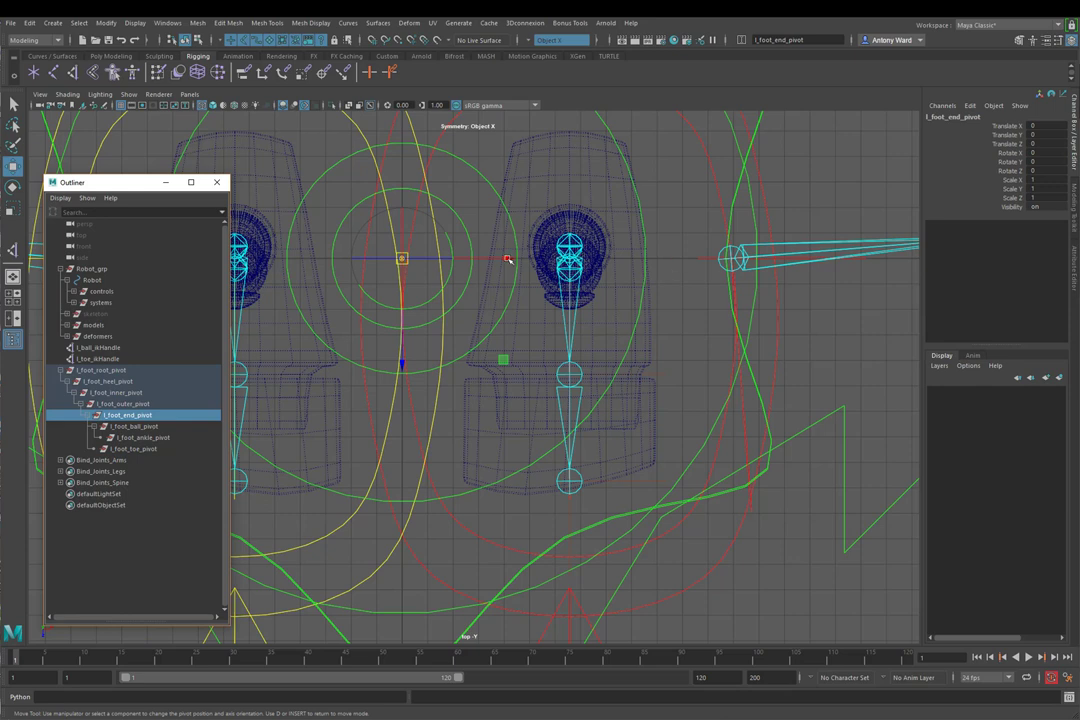
# - Slide l_foot_end_pivot's pivot sideways and forward to the toe tip, then frame it in four views
pyautogui.moveTo(508, 258); pyautogui.dragTo(675, 257)
pyautogui.moveTo(569, 365); pyautogui.dragTo(586, 598)
pyautogui.press('space')
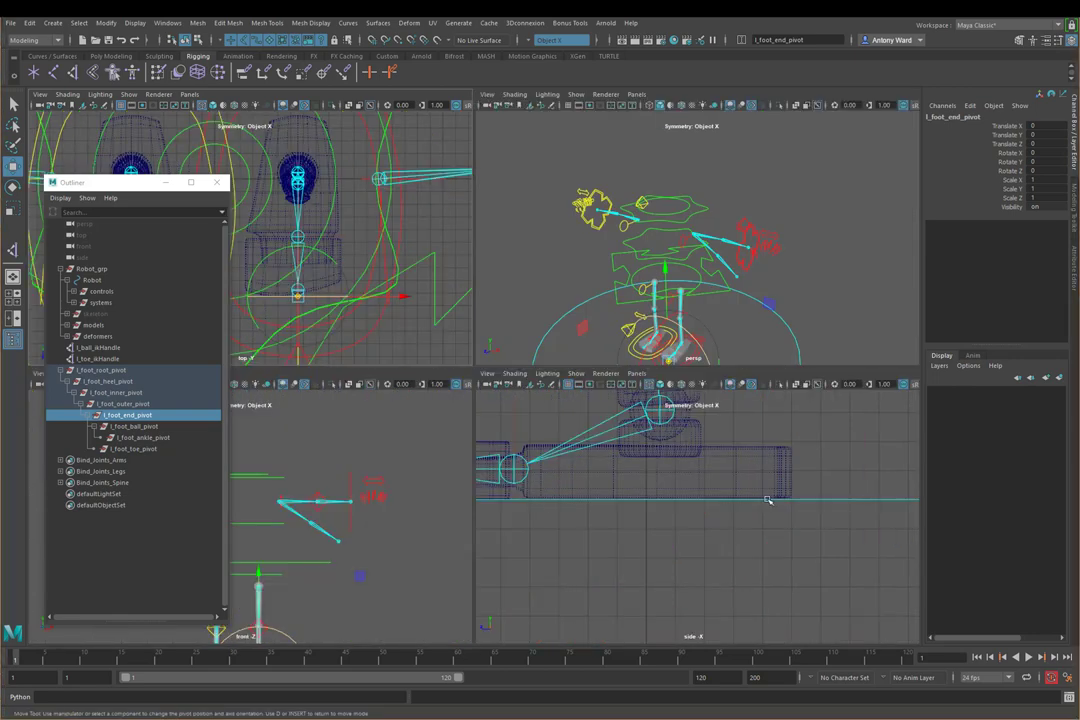
pyautogui.press('f')
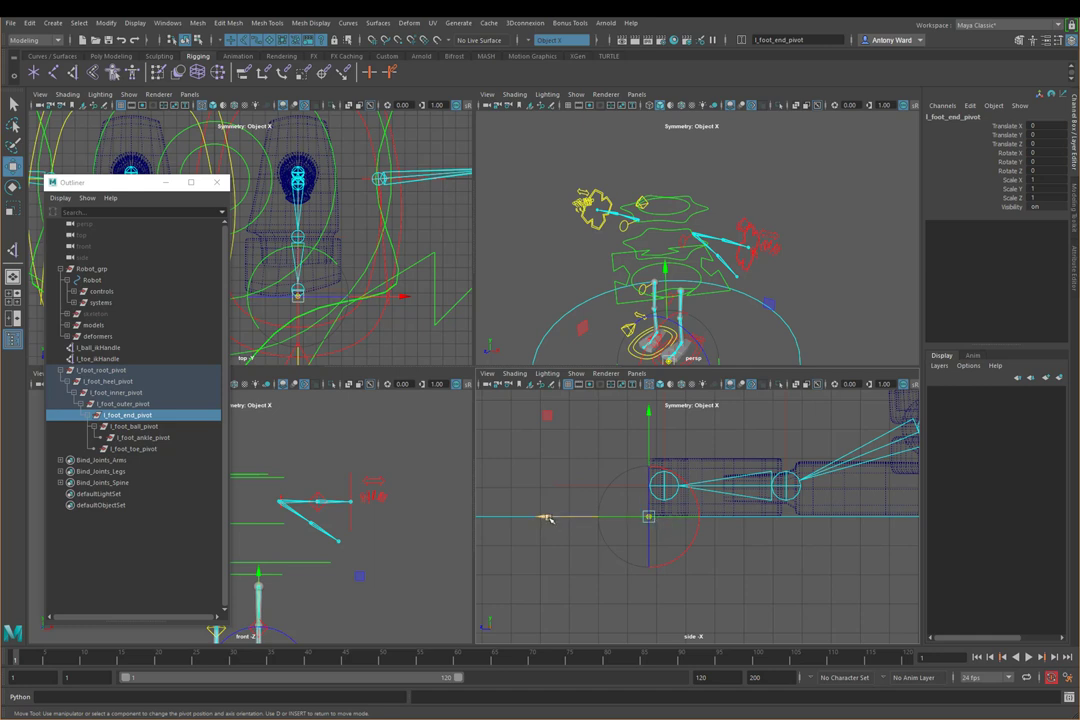
# - Hide the polygon meshes and snap l_foot_ball_pivot onto the left ball joint
pyautogui.click(133, 427)
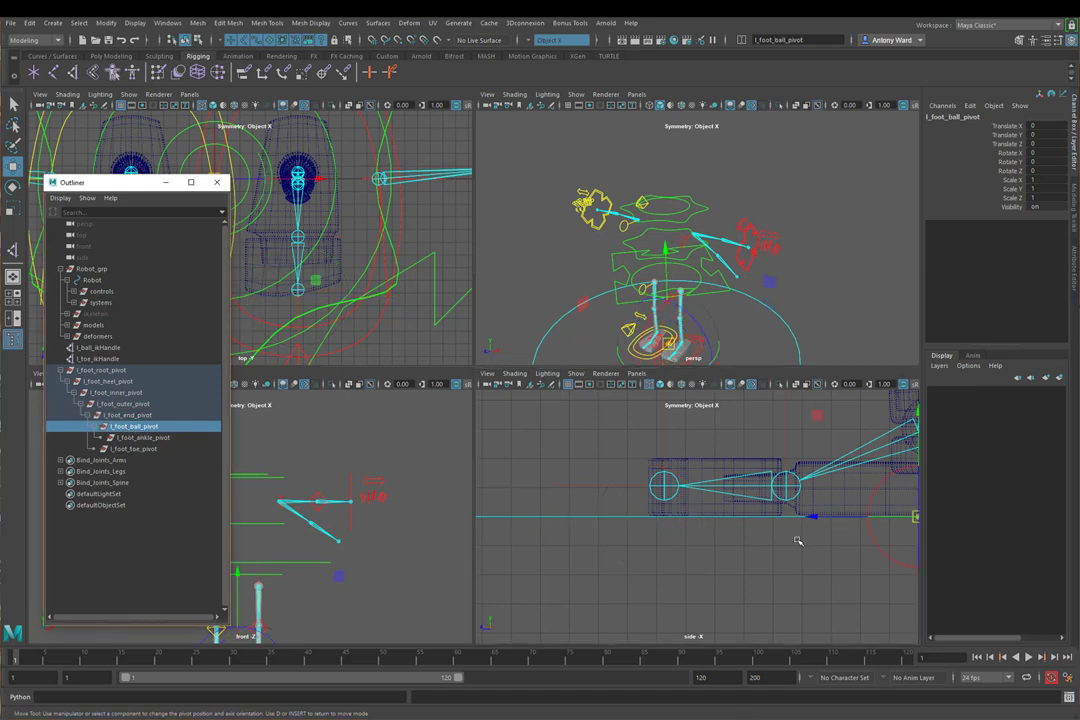
pyautogui.keyDown('alt'); pyautogui.moveTo(788, 542); pyautogui.dragTo(677, 537, button='middle'); pyautogui.keyUp('alt')
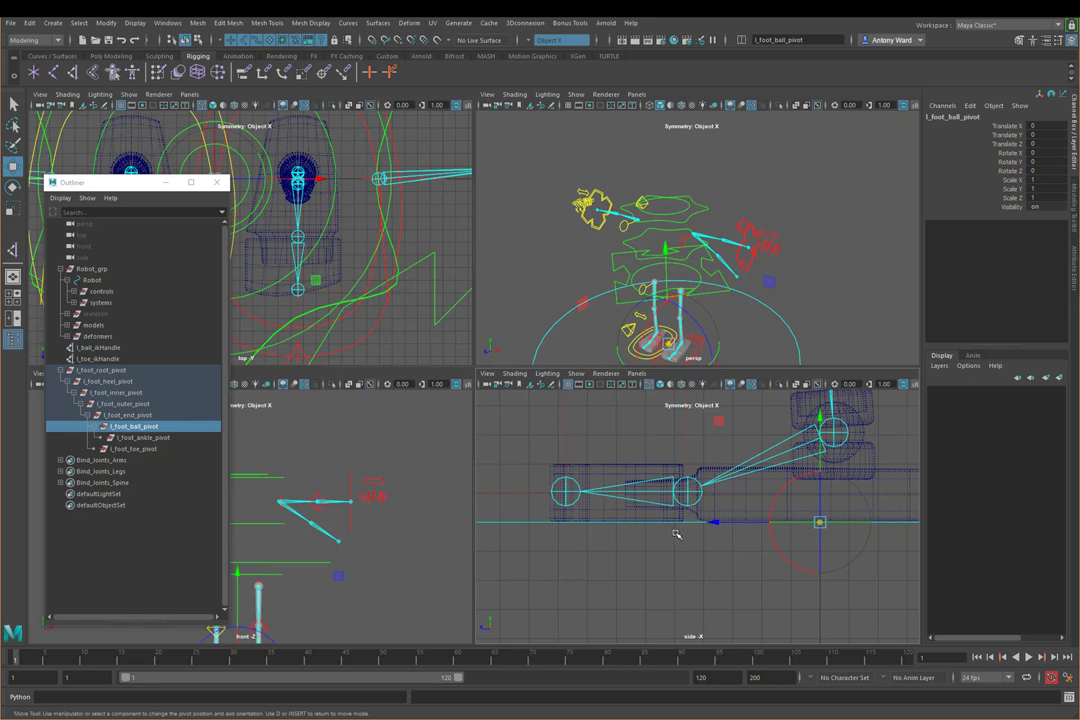
pyautogui.press('space')
pyautogui.press('space')
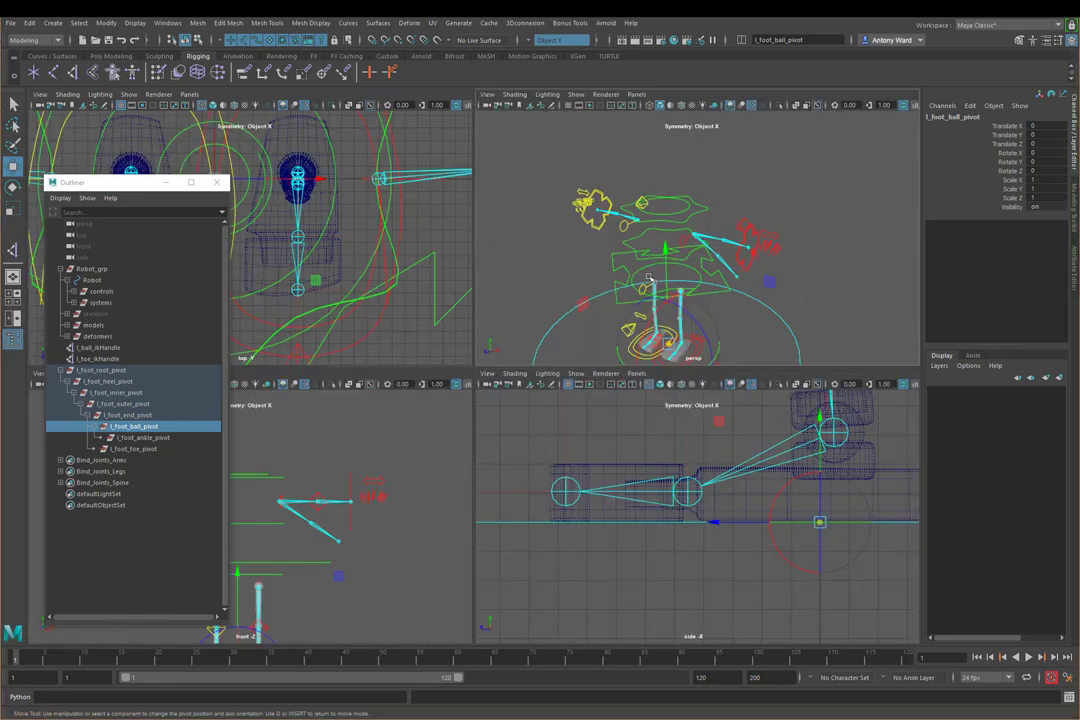
pyautogui.press('space')
pyautogui.keyDown('alt'); pyautogui.moveTo(560, 300); pyautogui.dragTo(538, 467, button='right'); pyautogui.keyUp('alt')
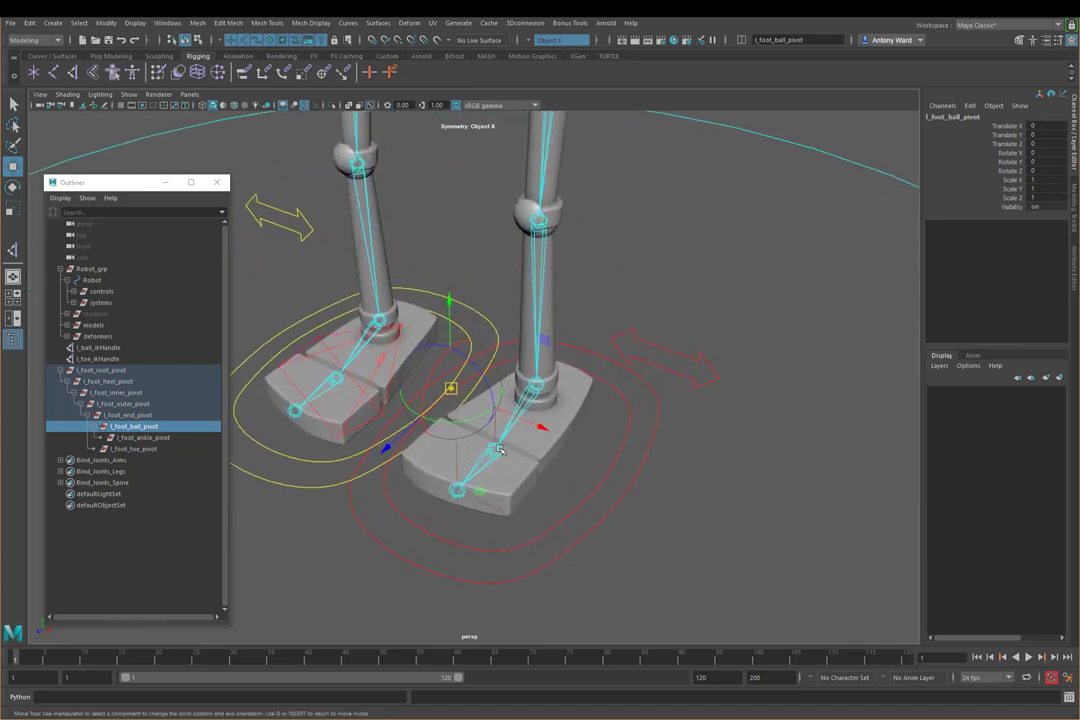
pyautogui.click(131, 95)
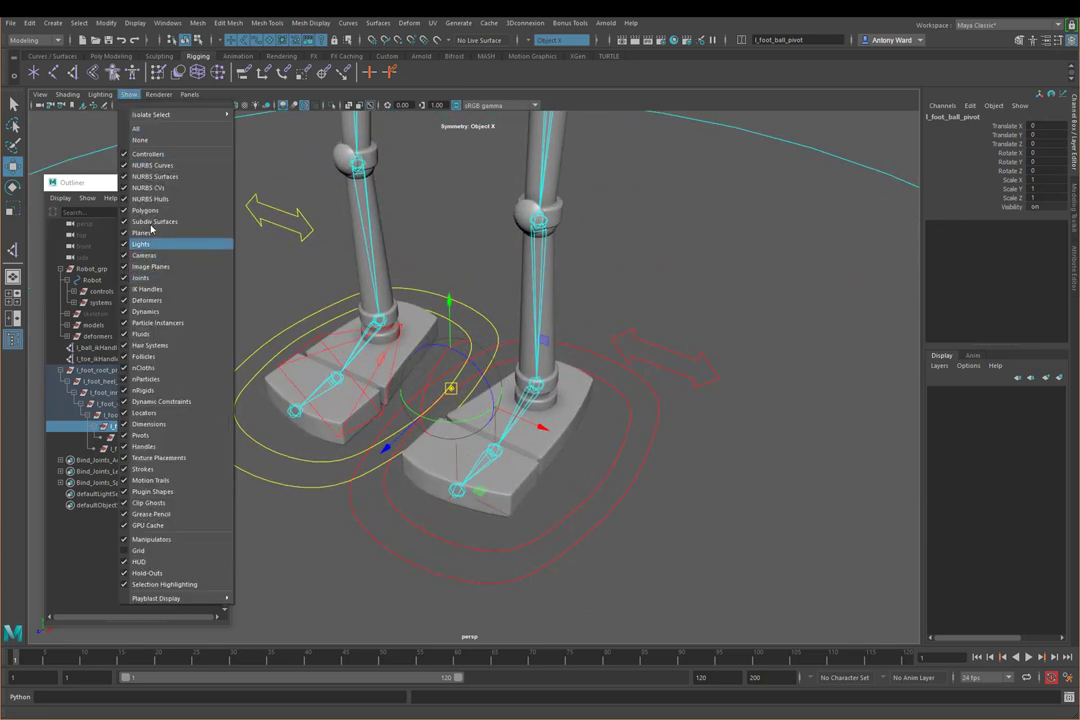
pyautogui.click(140, 186)
pyautogui.press('d')
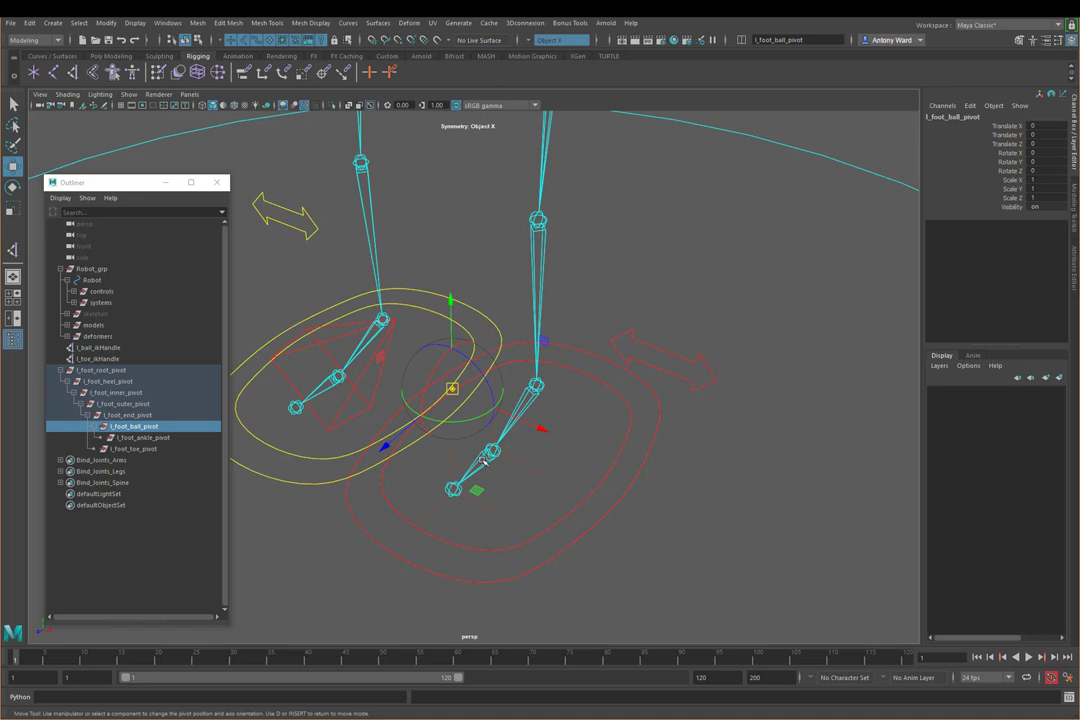
pyautogui.press('d')
pyautogui.moveTo(455, 391); pyautogui.dragTo(494, 451)
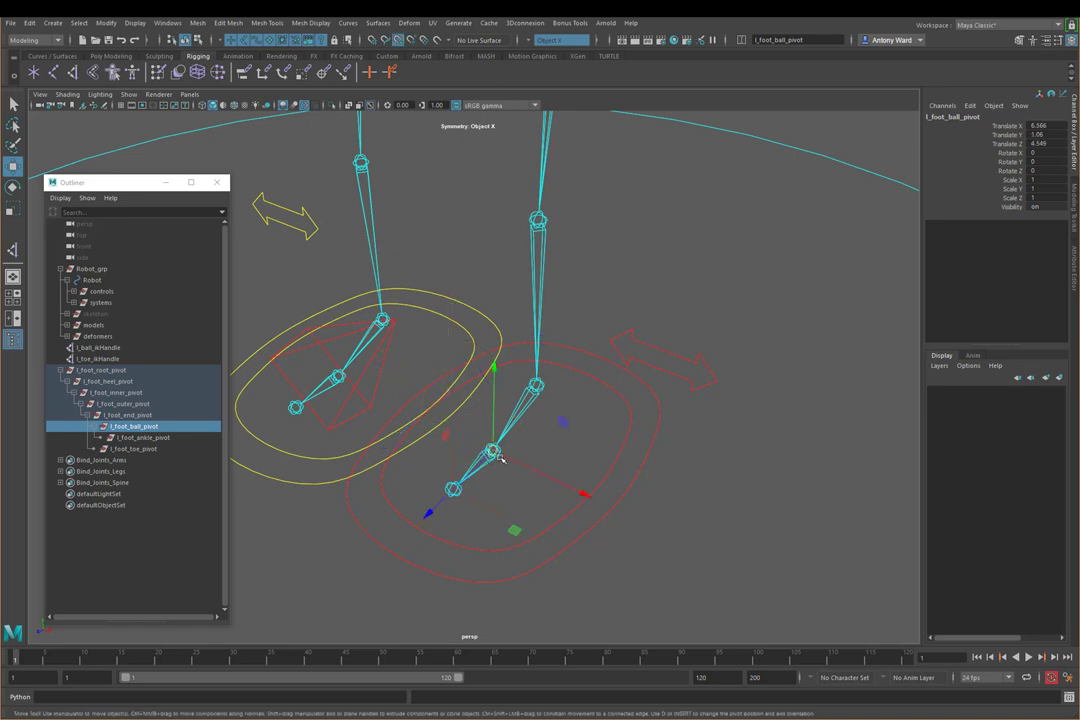
# - Move l_foot_ankle_pivot's pivot up to the ankle joint and snap l_foot_toe_pivot onto the foot joint
pyautogui.click(160, 438)
pyautogui.press('d')
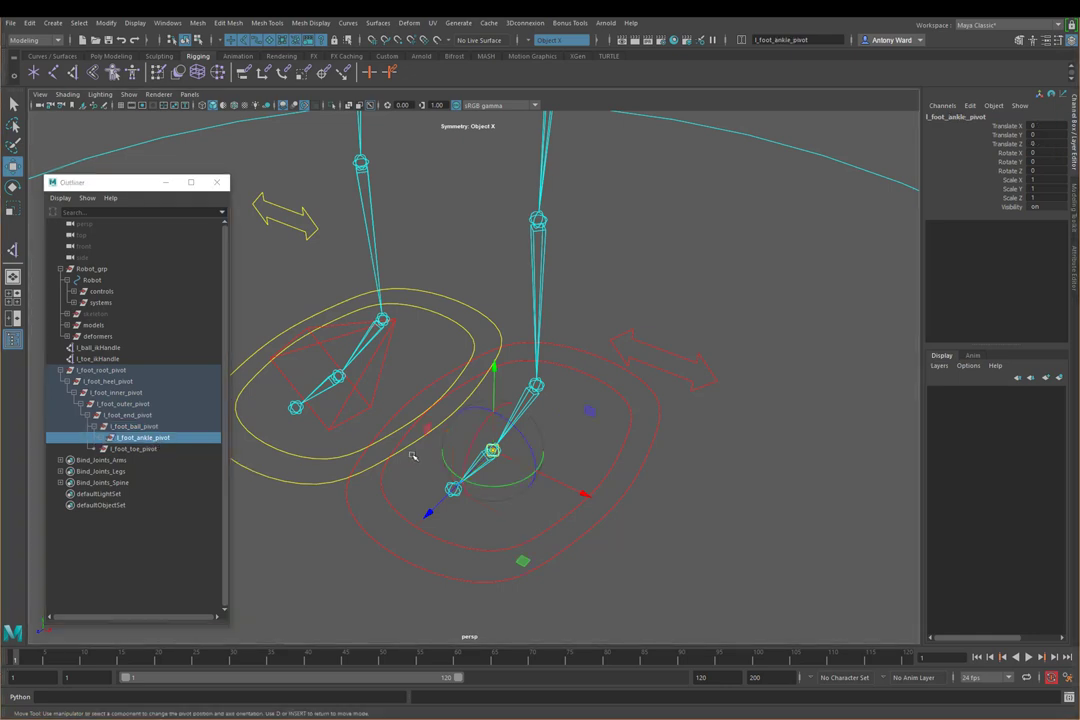
pyautogui.moveTo(492, 451); pyautogui.dragTo(536, 385)
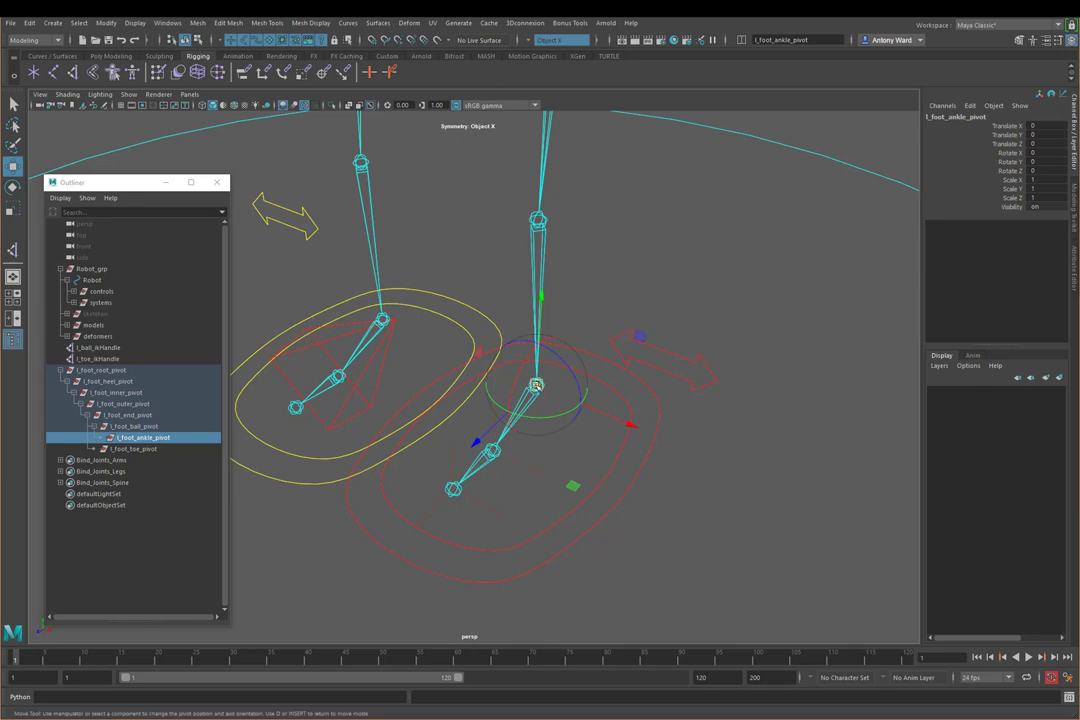
pyautogui.click(150, 449)
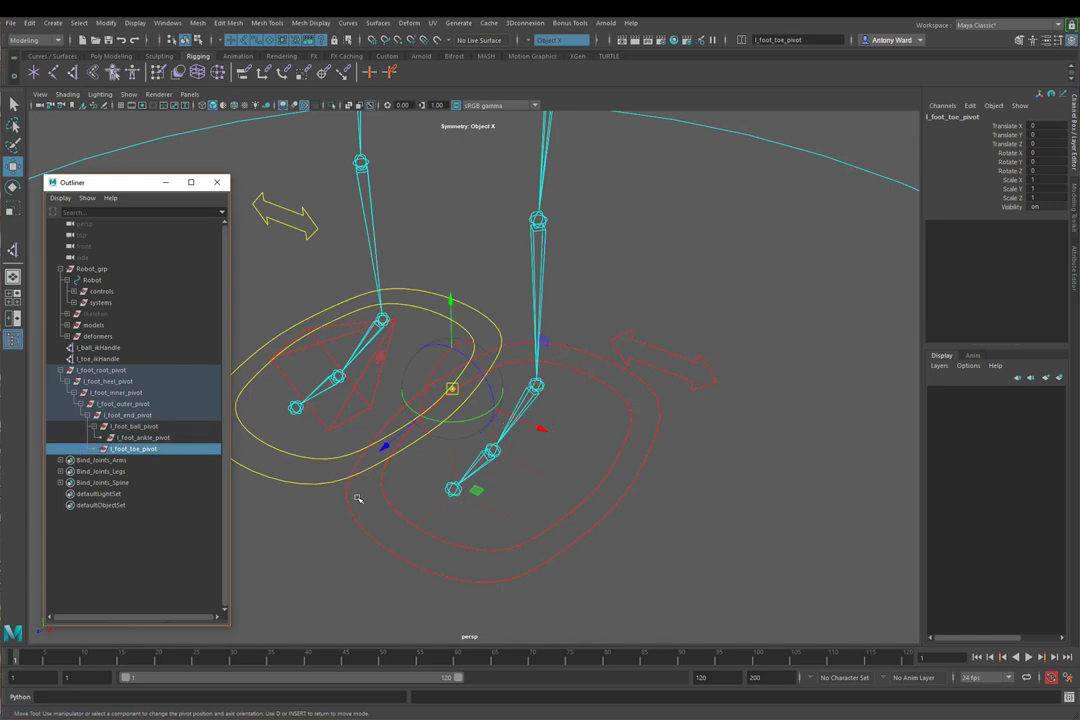
pyautogui.click(494, 452)
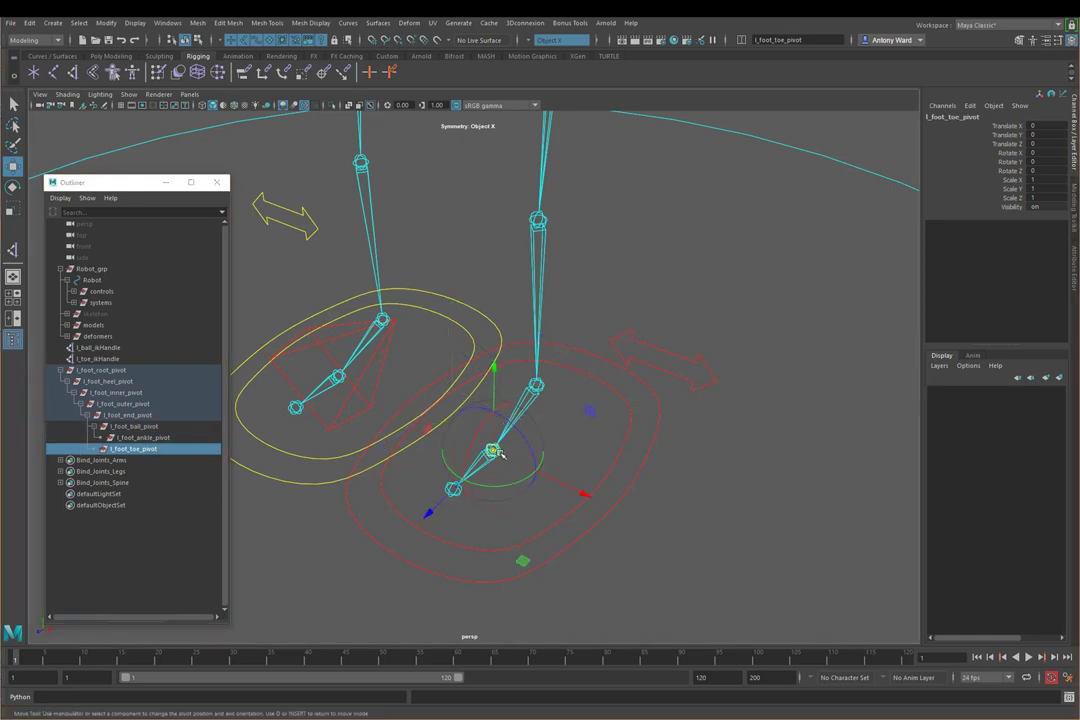
pyautogui.press('d')
pyautogui.keyDown('alt'); pyautogui.moveTo(475, 524); pyautogui.dragTo(569, 463); pyautogui.keyUp('alt')
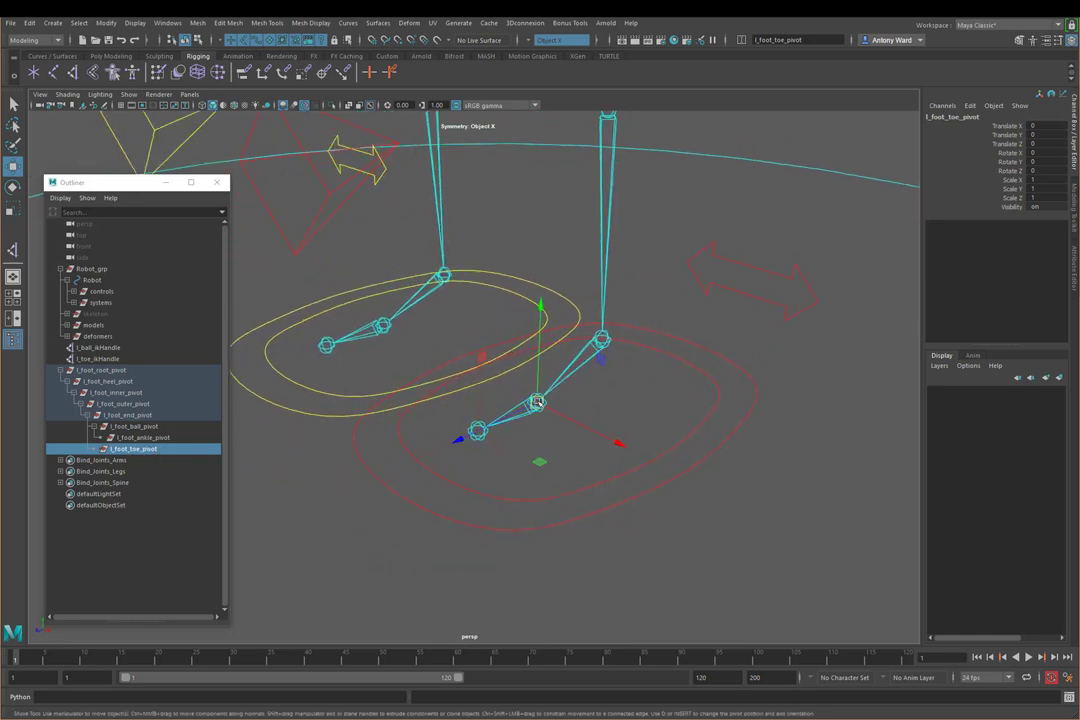
pyautogui.press('e')
pyautogui.moveTo(448, 395); pyautogui.dragTo(515, 414)
pyautogui.hotkey('ctrl', 'z')
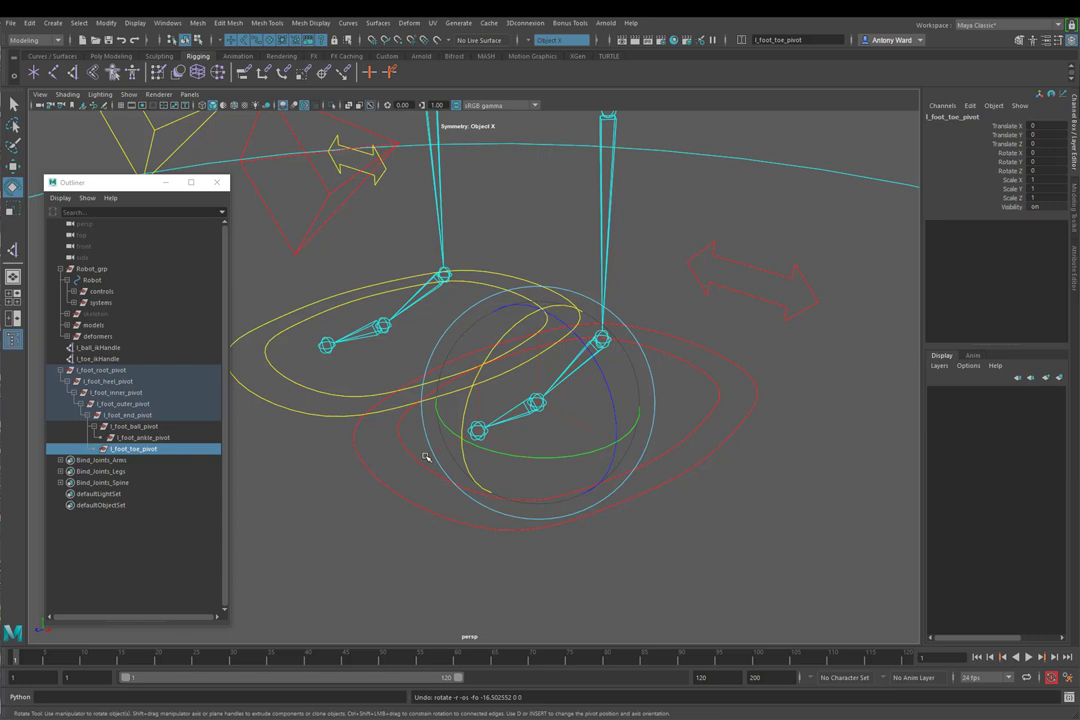
pyautogui.click(444, 450)
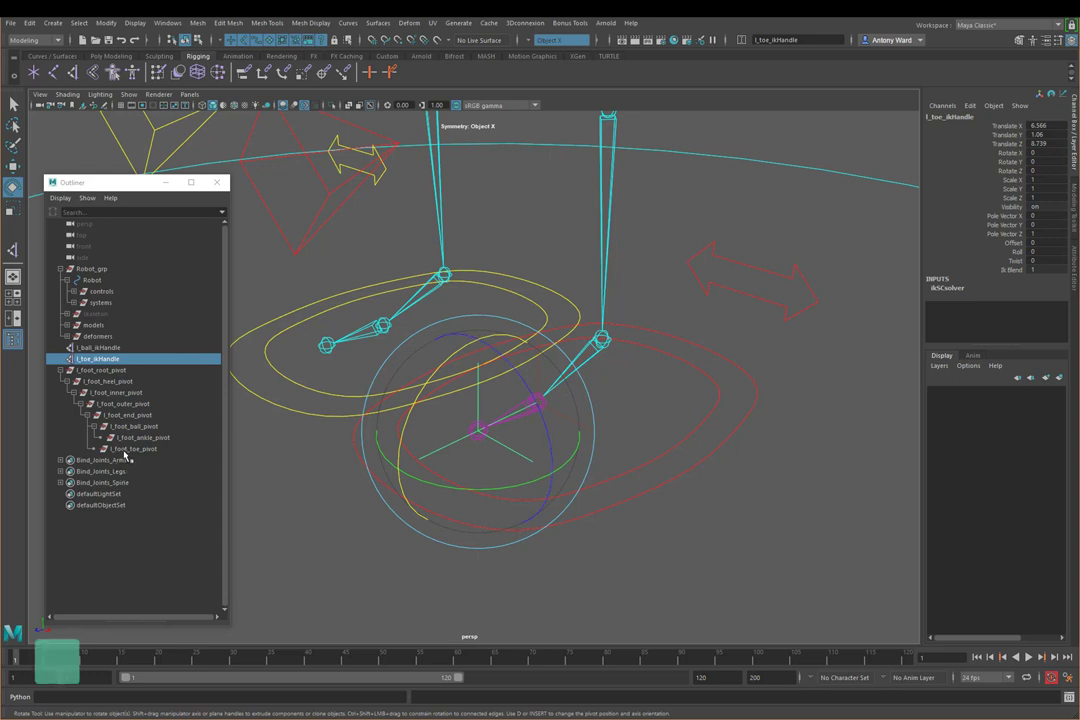
pyautogui.click(641, 399)
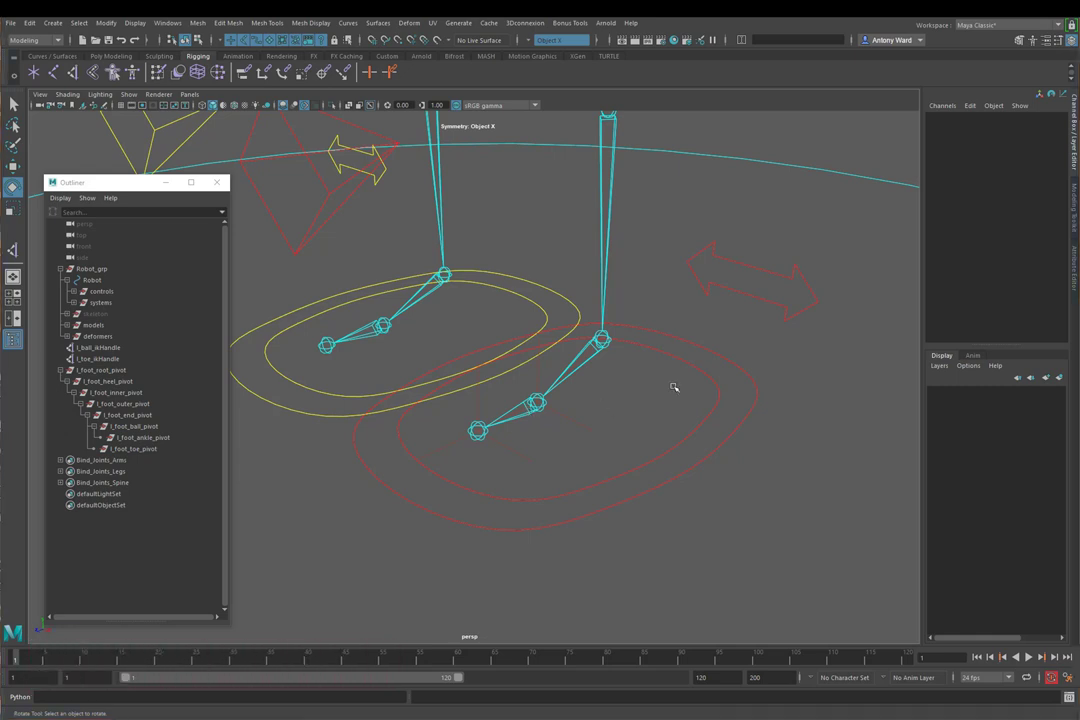
pyautogui.moveTo(98, 371); pyautogui.dragTo(133, 450)
pyautogui.press('w')
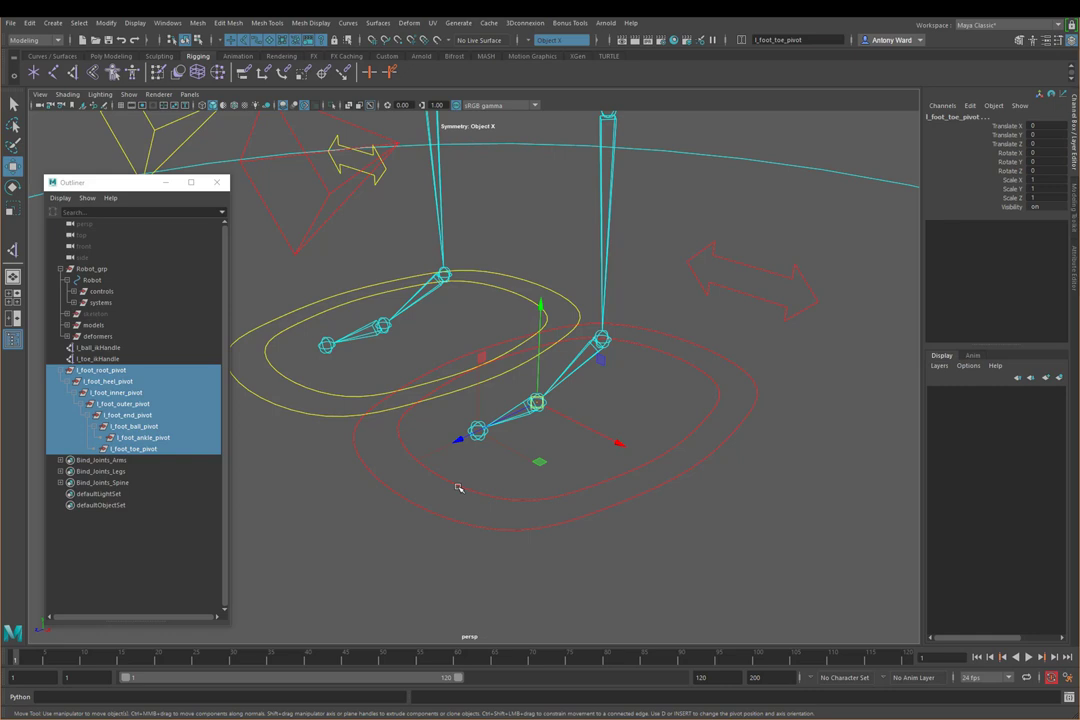
# - Orbit around the feet and select the l_foot_IK_ctrl curve in the viewport
pyautogui.keyDown('alt'); pyautogui.moveTo(458, 488); pyautogui.dragTo(738, 414); pyautogui.keyUp('alt')
pyautogui.click(757, 407)
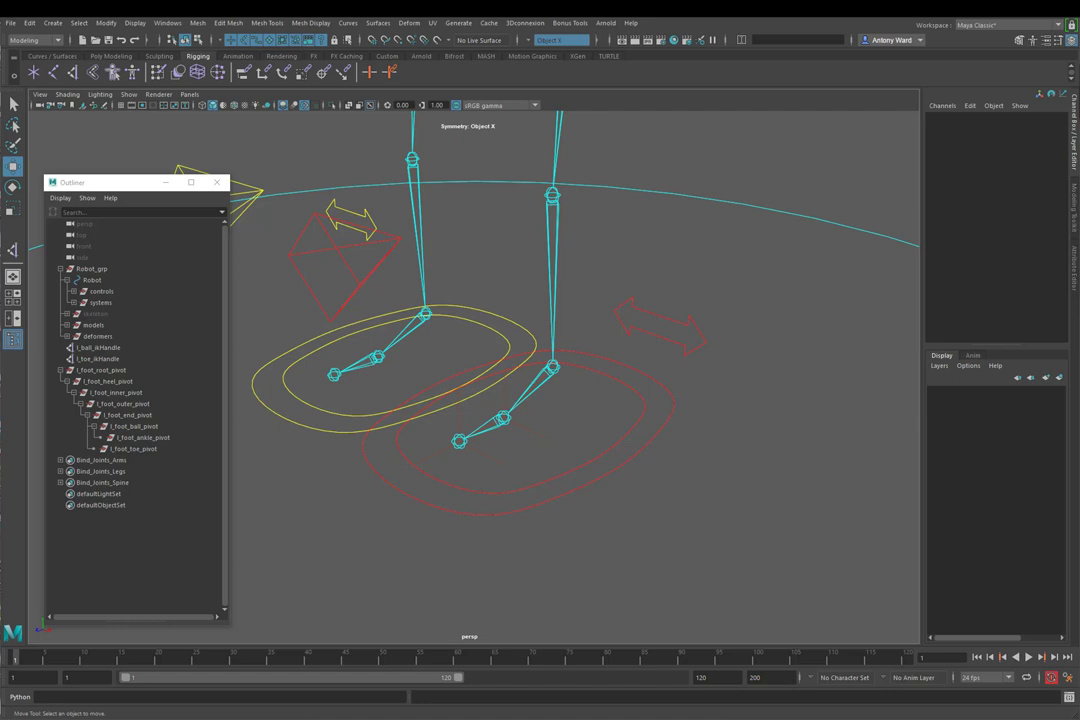
pyautogui.click(471, 419)
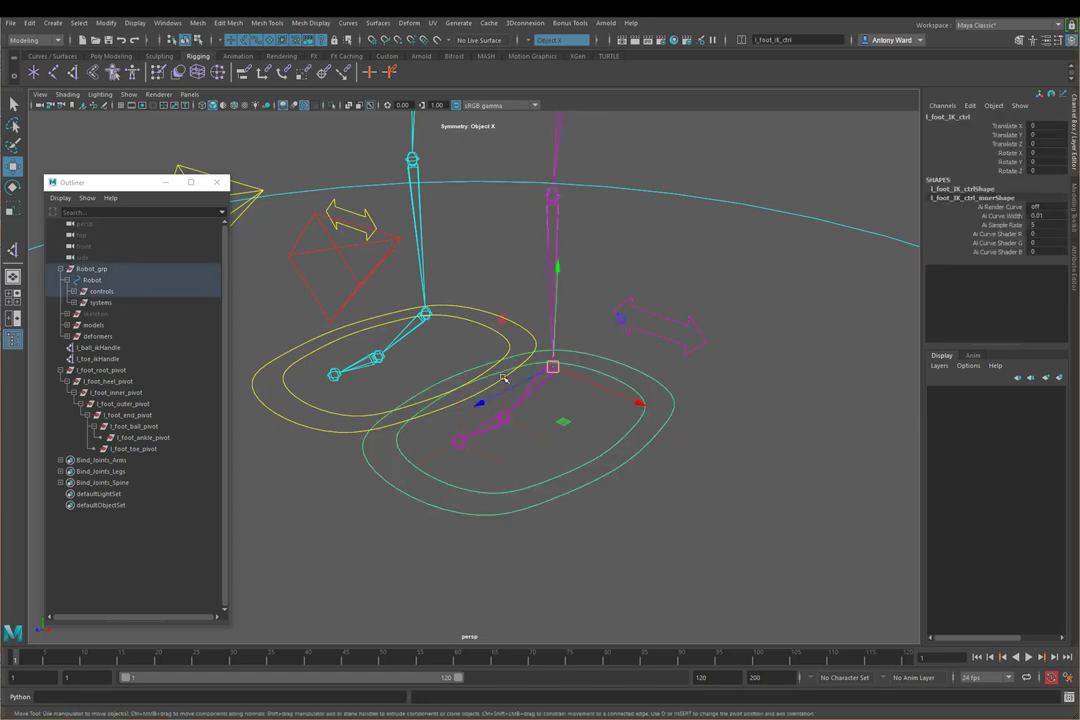
pyautogui.keyDown('alt'); pyautogui.moveTo(557, 370); pyautogui.dragTo(550, 439); pyautogui.keyUp('alt')
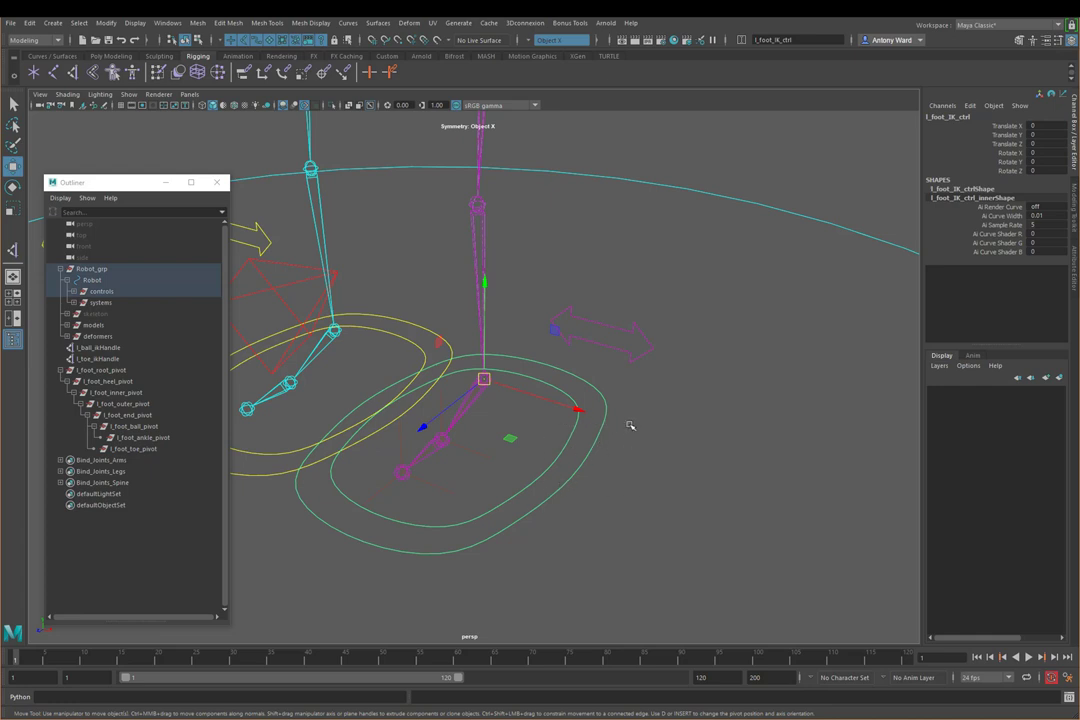
pyautogui.moveTo(627, 429); pyautogui.dragTo(560, 493)
pyautogui.moveTo(642, 415)
pyautogui.mouseDown()
pyautogui.moveTo(570, 480)
pyautogui.moveTo(583, 470)
pyautogui.mouseUp()
pyautogui.moveTo(684, 317); pyautogui.dragTo(628, 348)
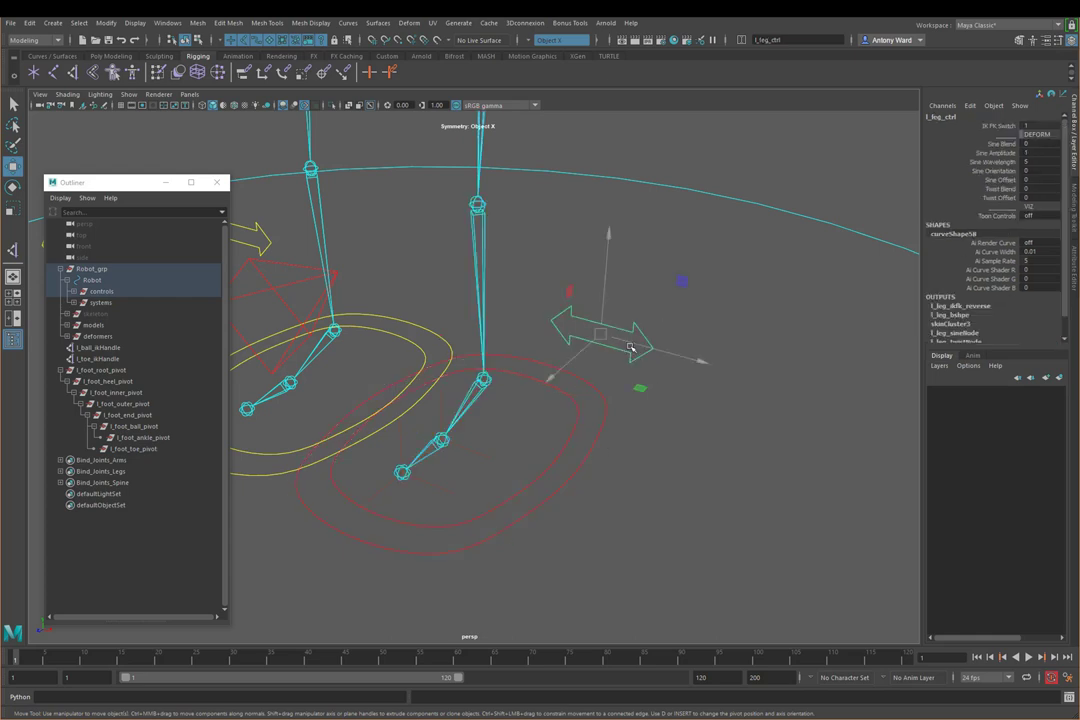
pyautogui.click(573, 379)
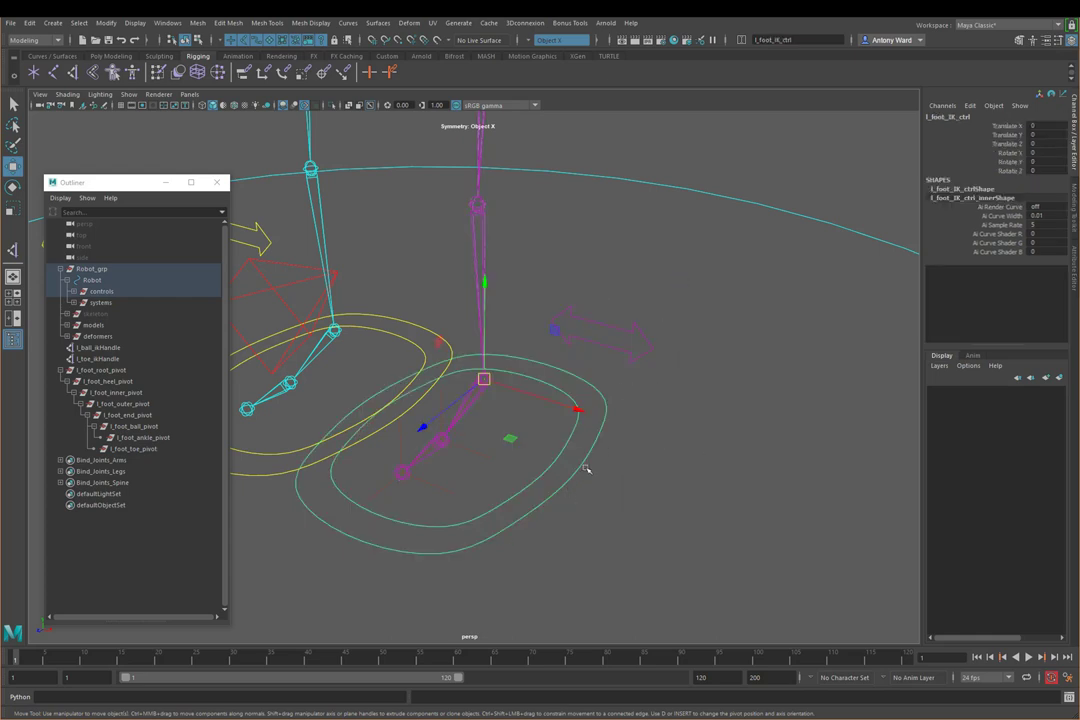
# - Start a new attribute on l_foot_IK_ctrl with the long name 'footRo'
pyautogui.click(106, 23)
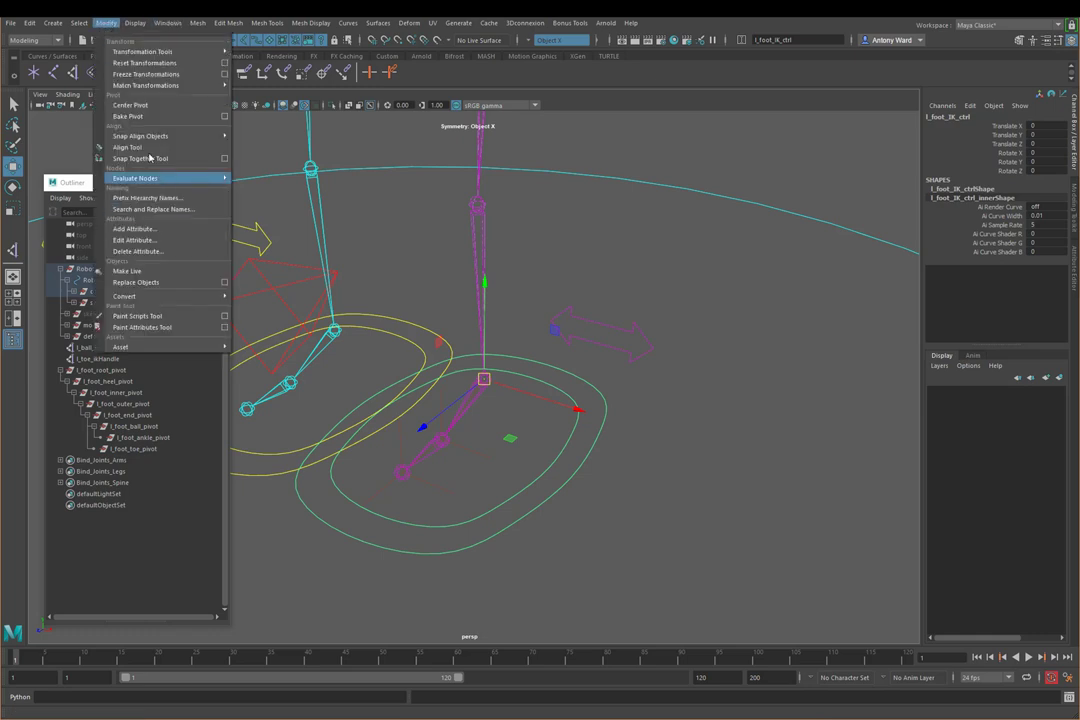
pyautogui.moveTo(130, 84)
pyautogui.click(134, 229)
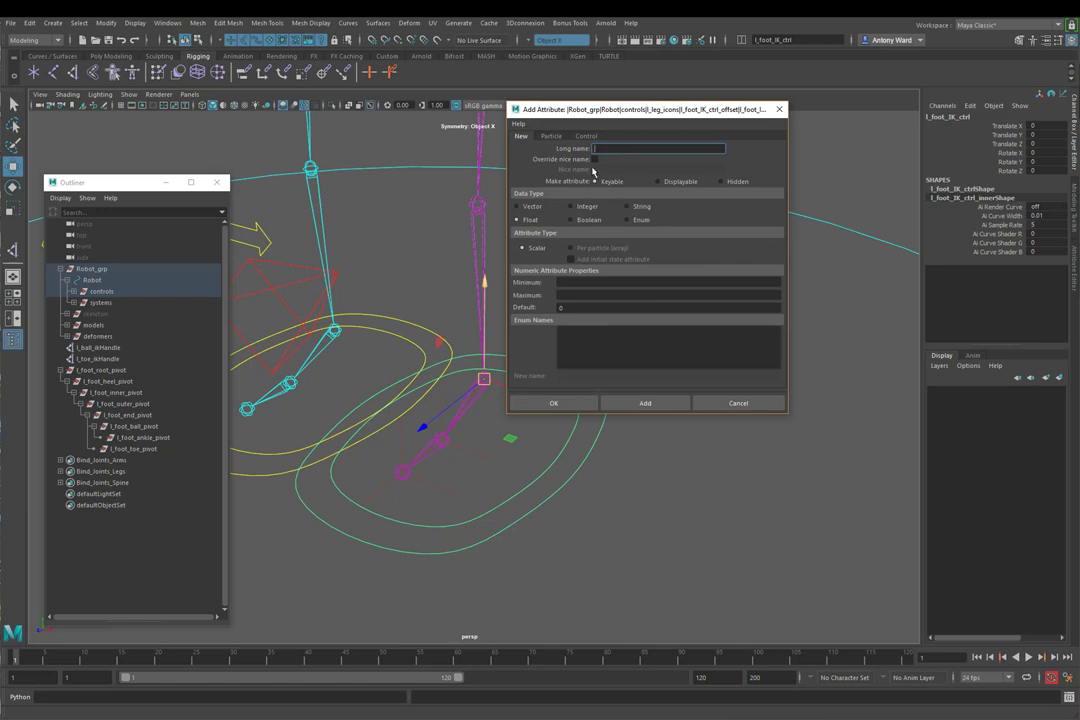
pyautogui.write('footRo')
# - Make it an Enum with Blue deleted and Green renamed POSE, then add it
pyautogui.click(626, 219)
pyautogui.click(585, 338)
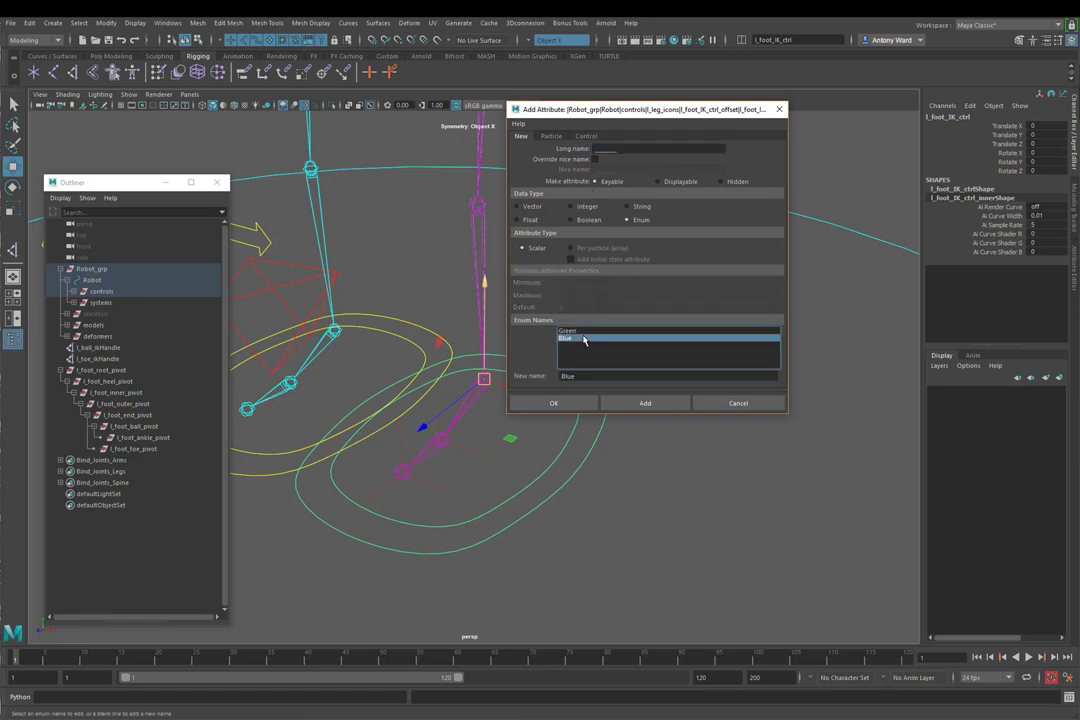
pyautogui.doubleClick(565, 376)
pyautogui.press('BackSpace')
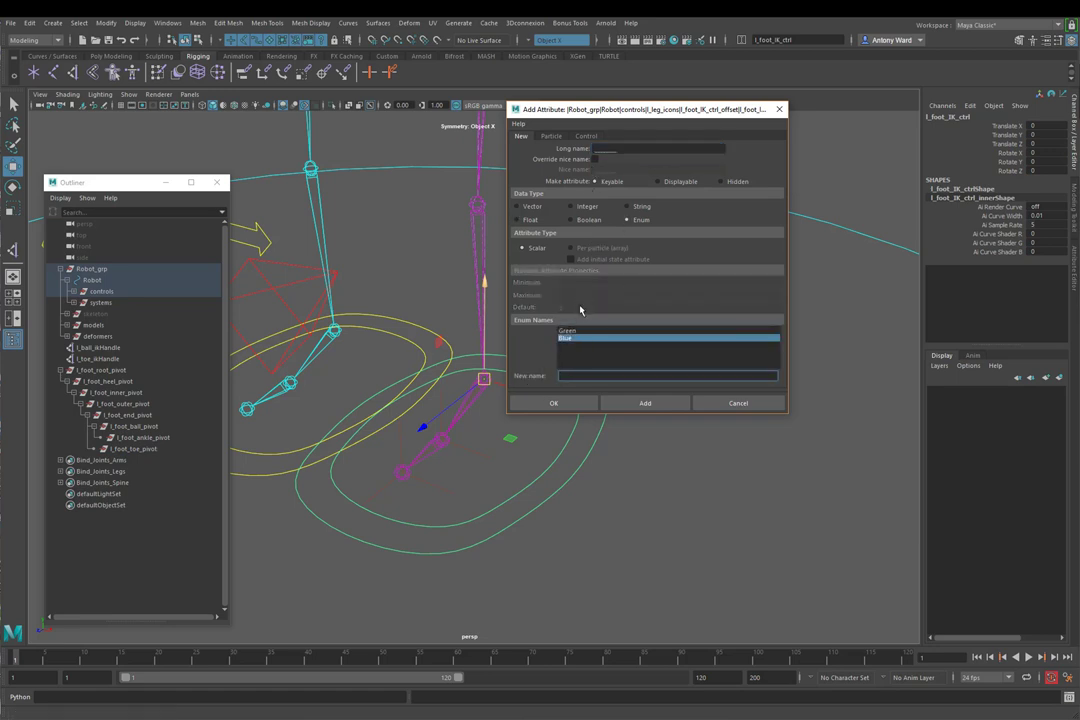
pyautogui.click(568, 330)
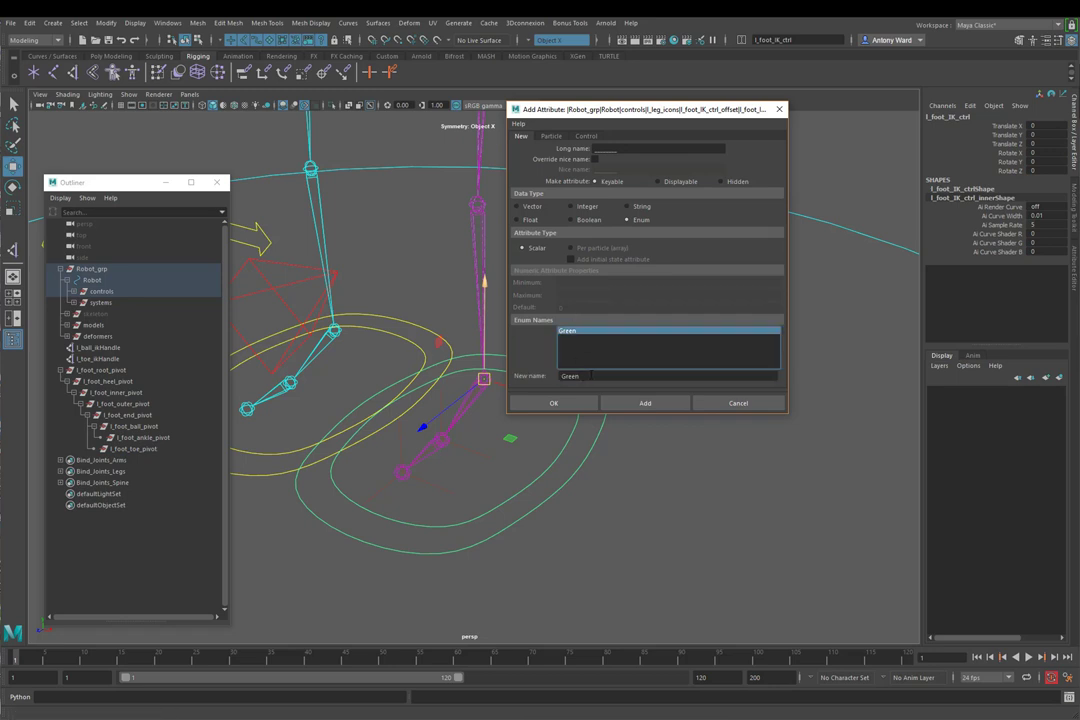
pyautogui.doubleClick(562, 376)
pyautogui.write('POSE')
pyautogui.click(646, 403)
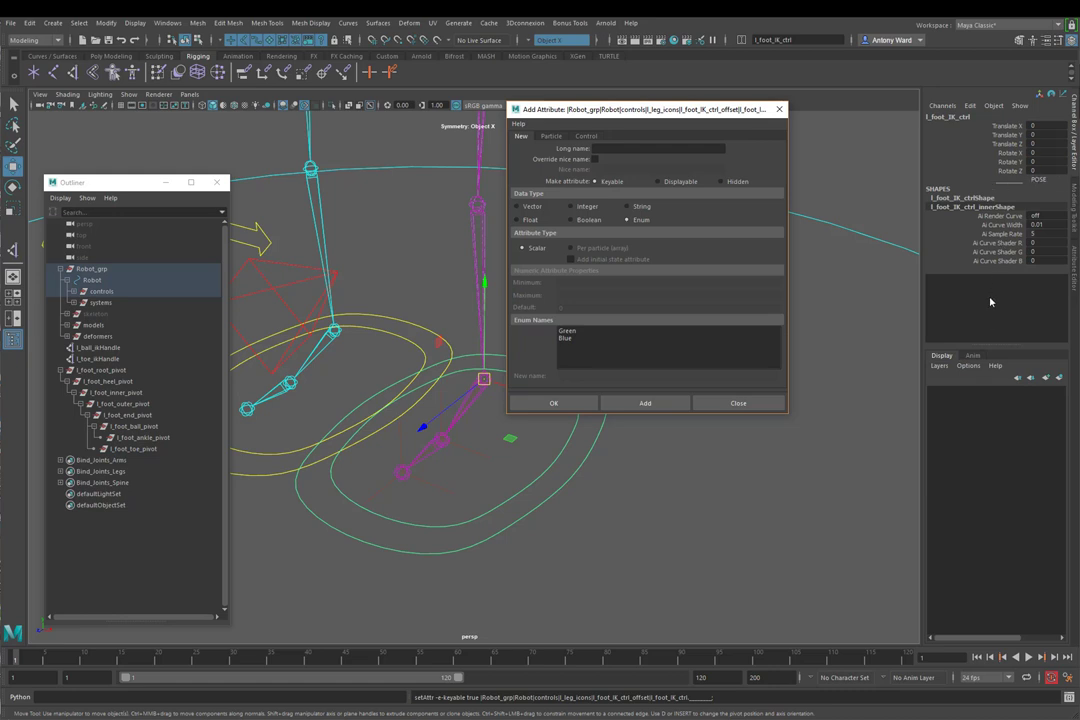
pyautogui.press('w')
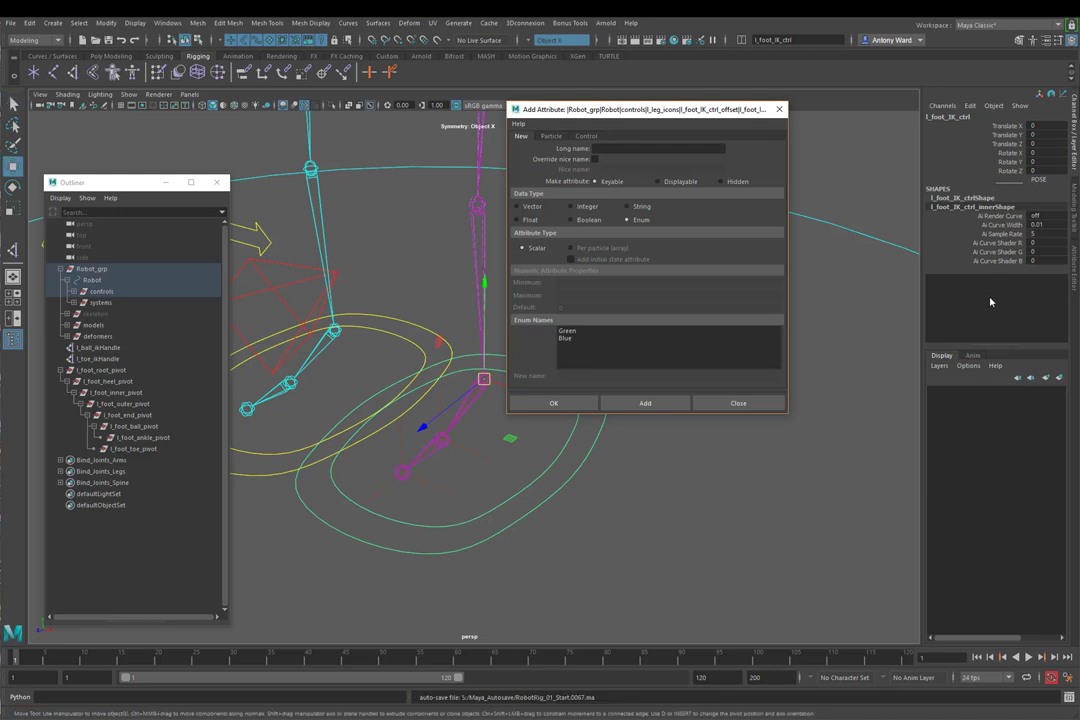
# - Add a float attribute named Roll with minimum -10 and maximum 20
pyautogui.click(517, 219)
pyautogui.click(626, 148)
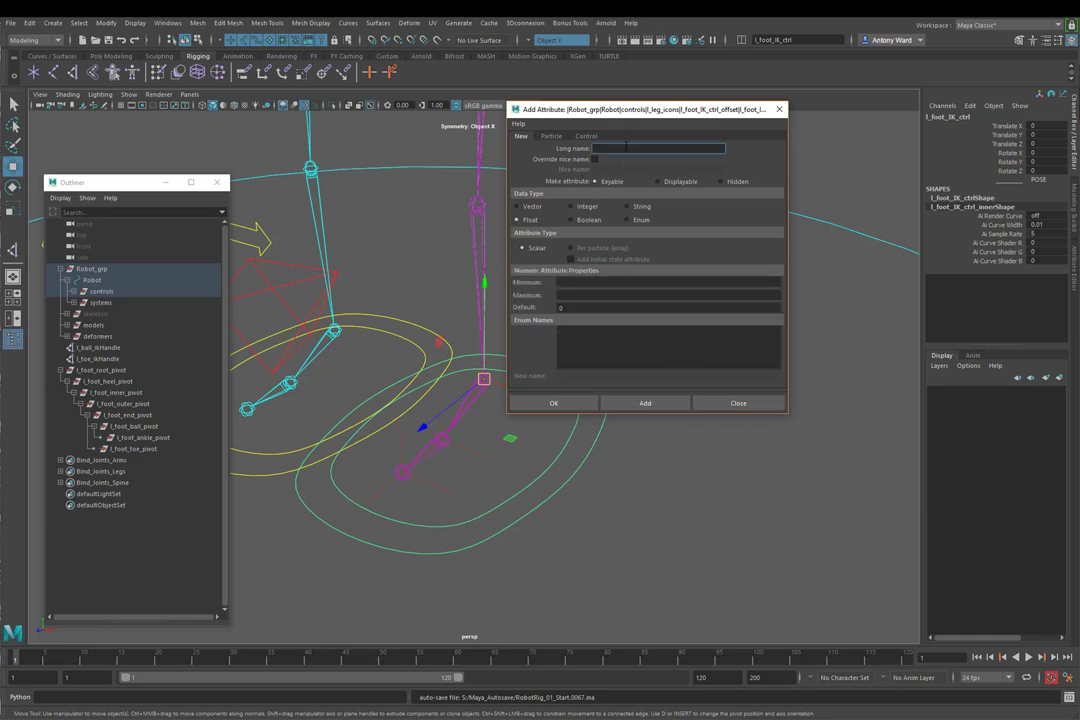
pyautogui.write('Roll')
pyautogui.click(574, 220)
pyautogui.click(527, 220)
pyautogui.click(587, 282)
pyautogui.write('-10')
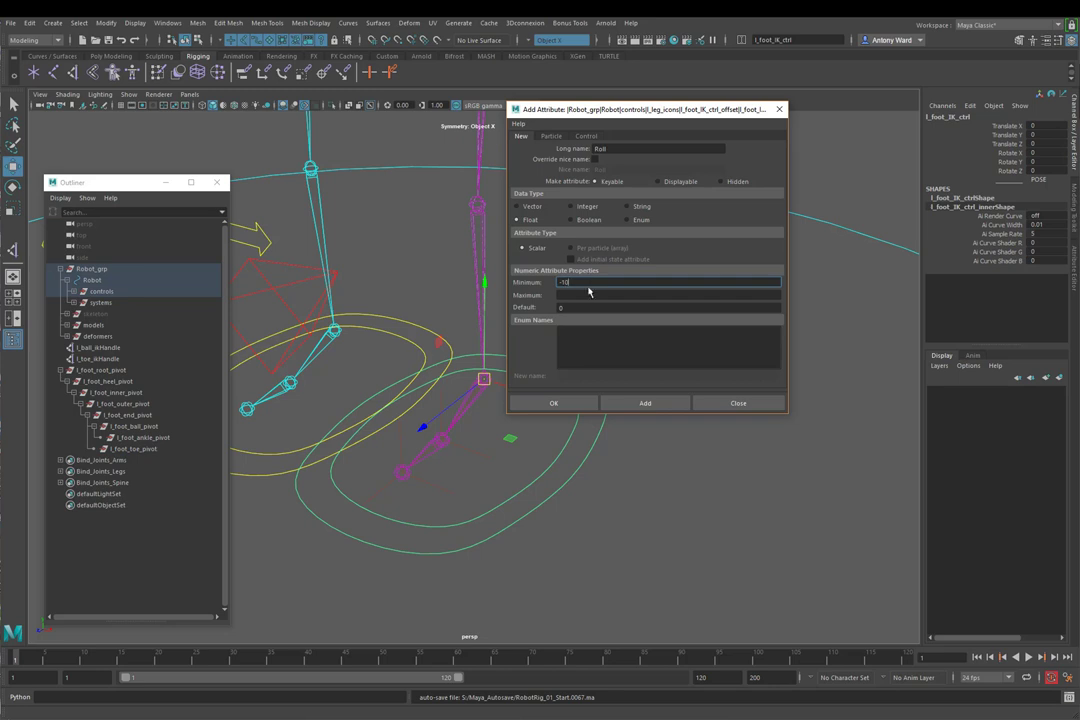
pyautogui.click(589, 294)
pyautogui.write('20')
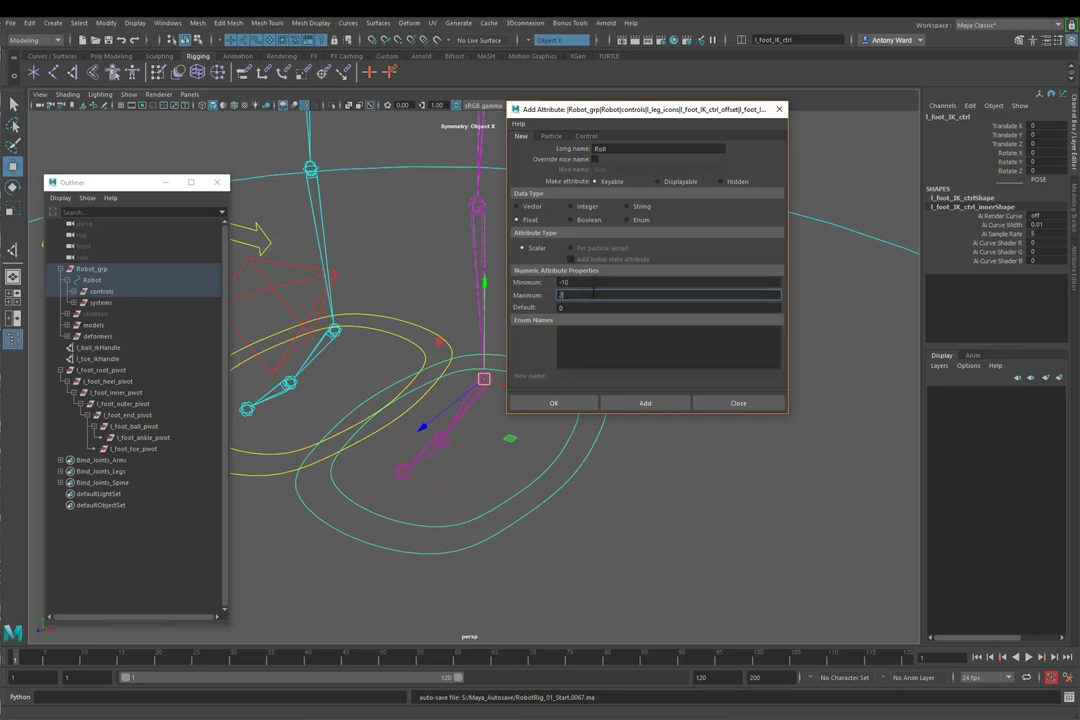
pyautogui.click(646, 403)
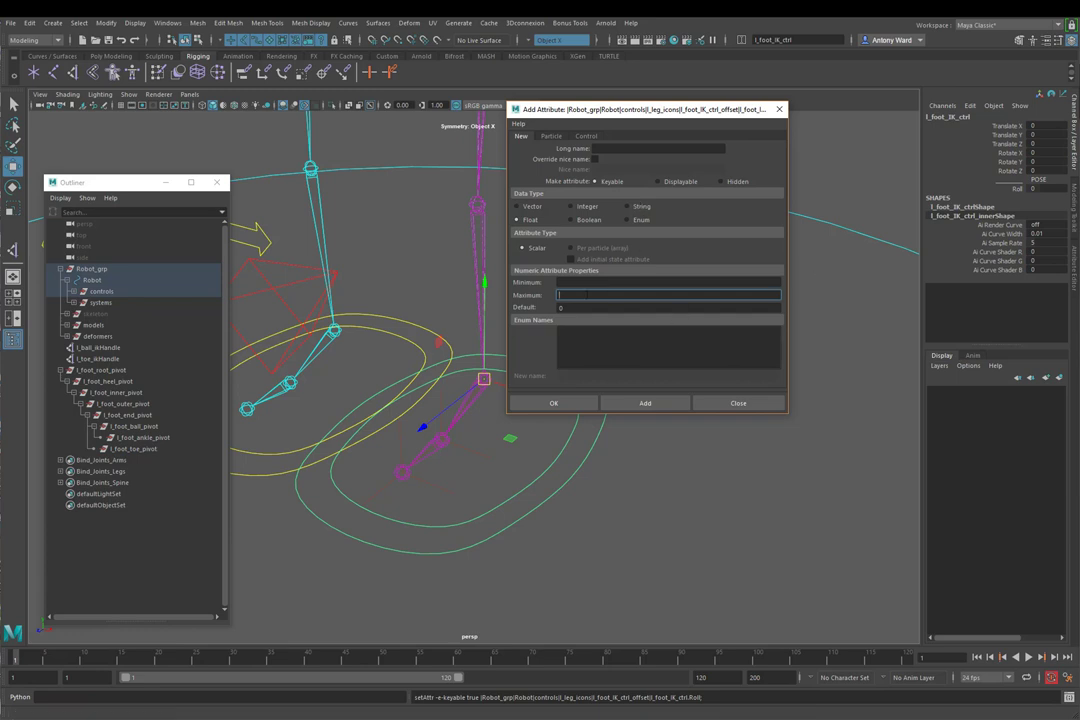
# - Add the float attributes Bank, Heel Twist, Toe Twist and Toe Tap in turn
pyautogui.click(620, 149)
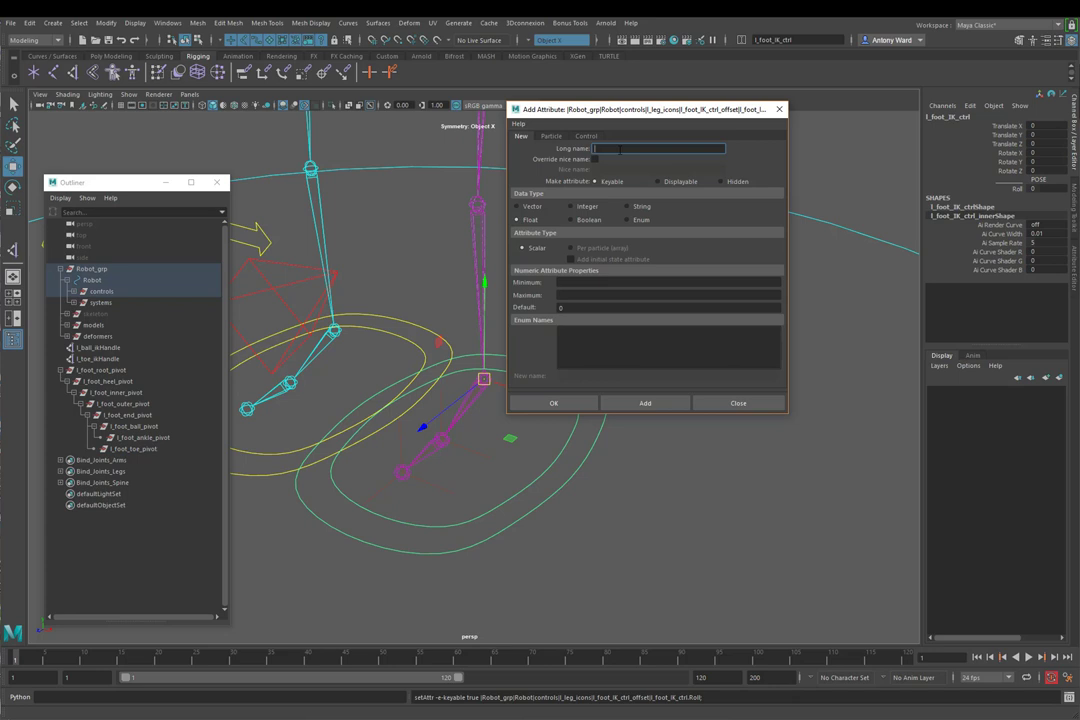
pyautogui.write('Bank')
pyautogui.click(640, 404)
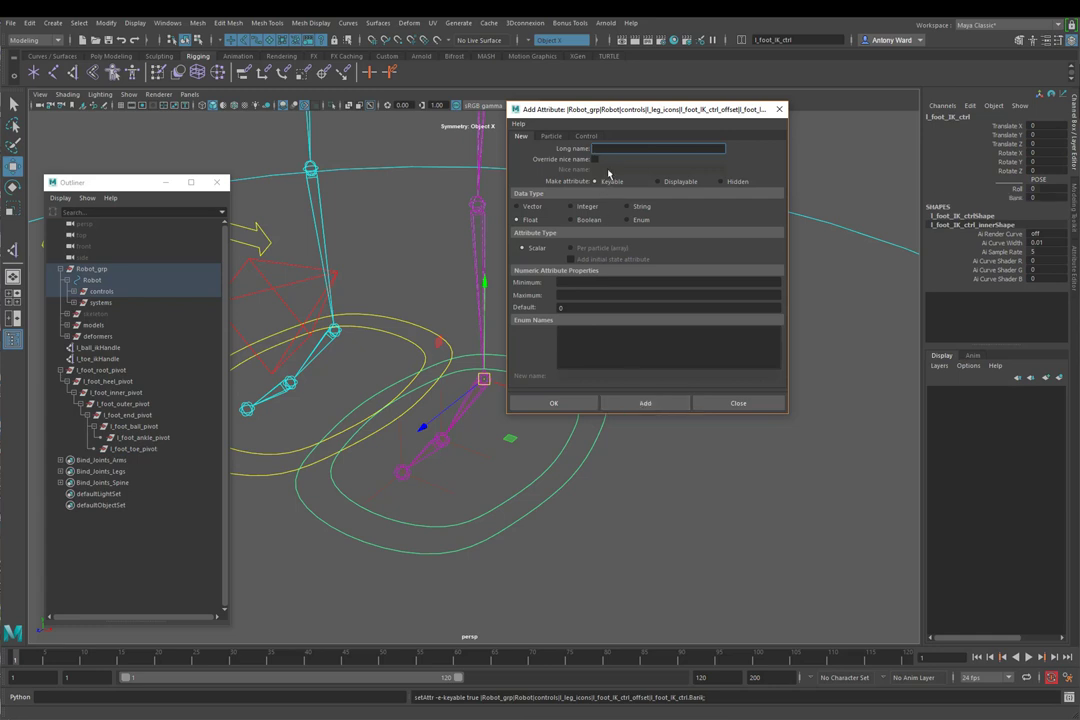
pyautogui.write('Heel Twist')
pyautogui.click(645, 404)
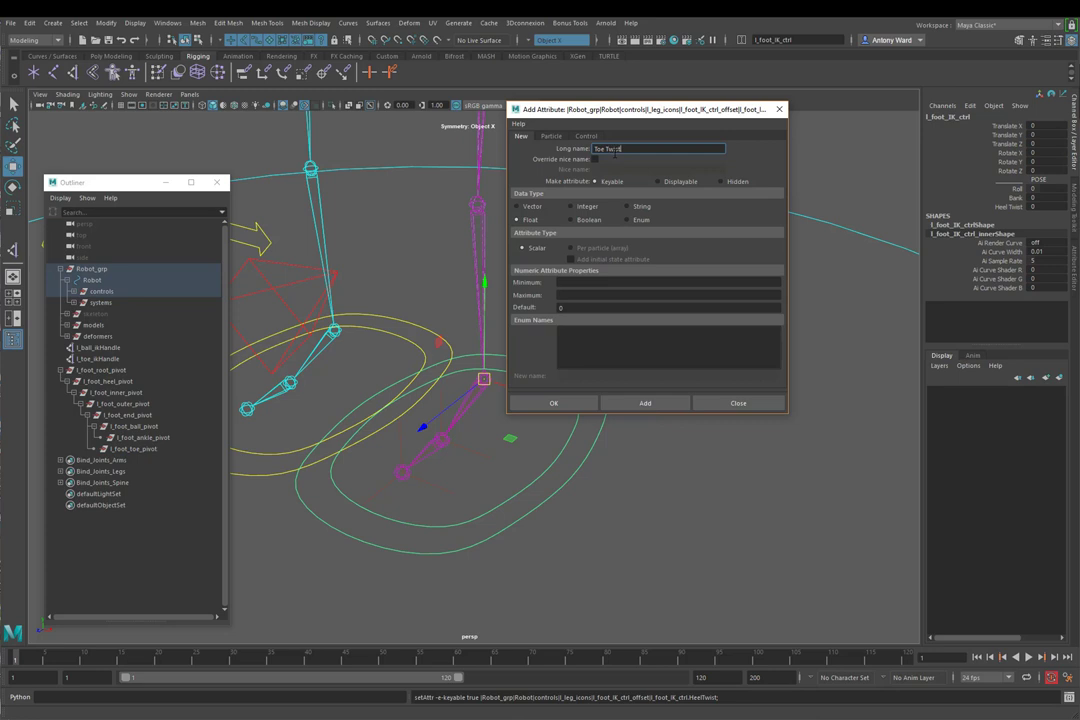
pyautogui.click(645, 403)
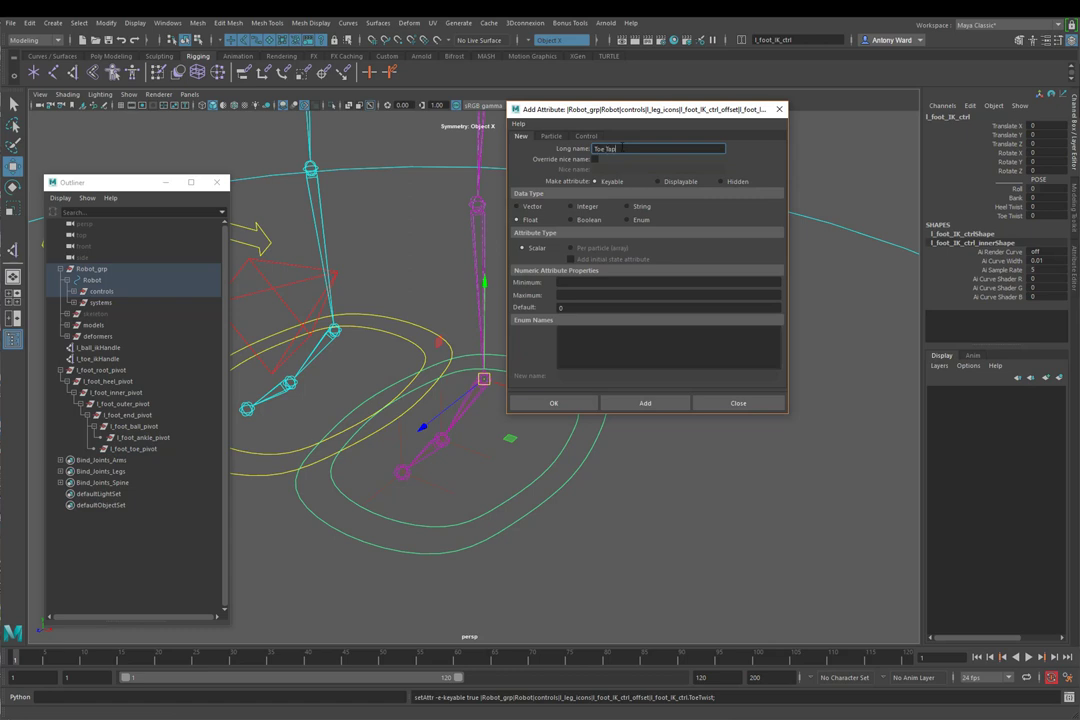
pyautogui.click(628, 404)
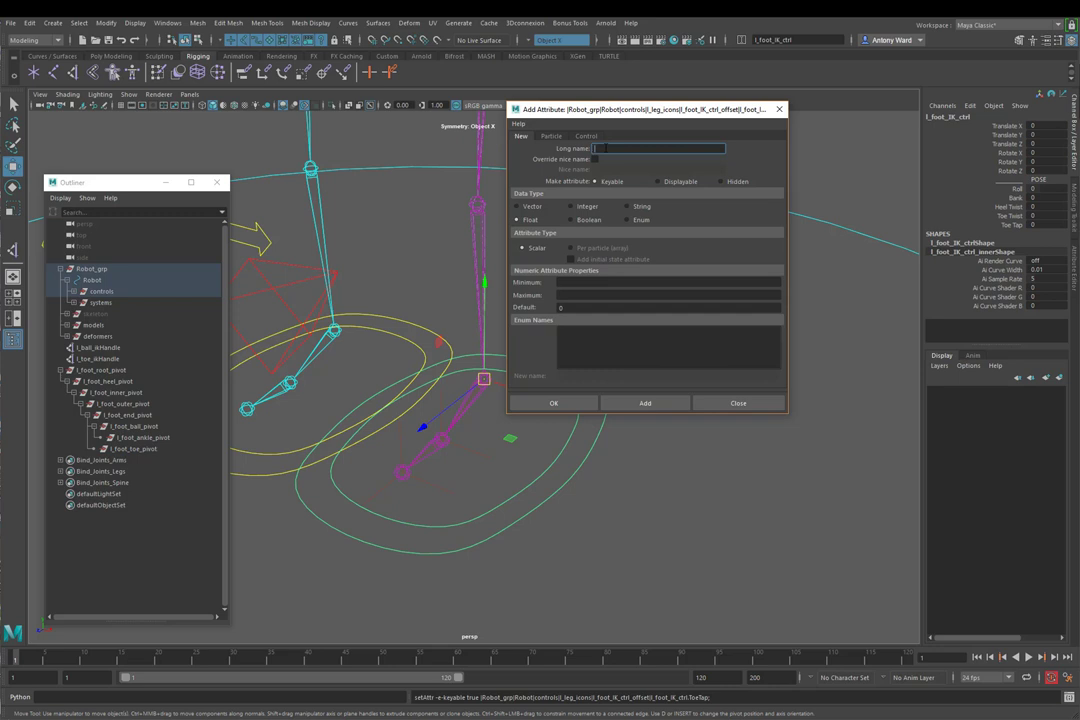
# - Add an enum divider named '__' whose only entry is renamed SETTINGS
pyautogui.write('______')
pyautogui.click(627, 219)
pyautogui.click(576, 339)
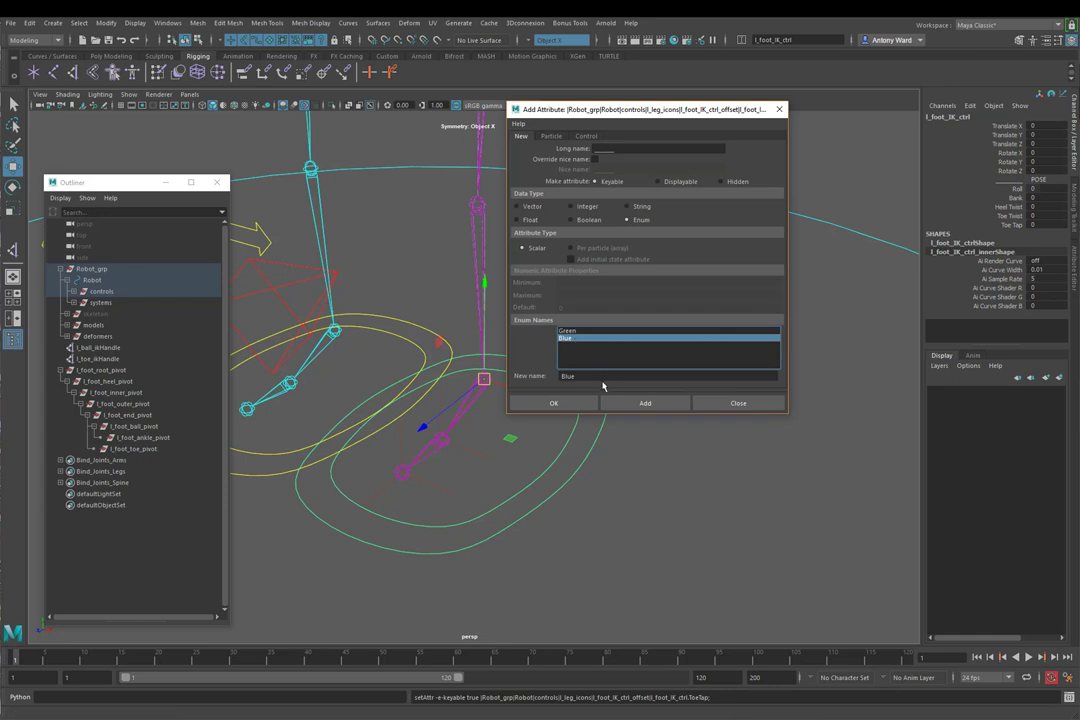
pyautogui.doubleClick(604, 376)
pyautogui.press('BackSpace')
pyautogui.press('Return')
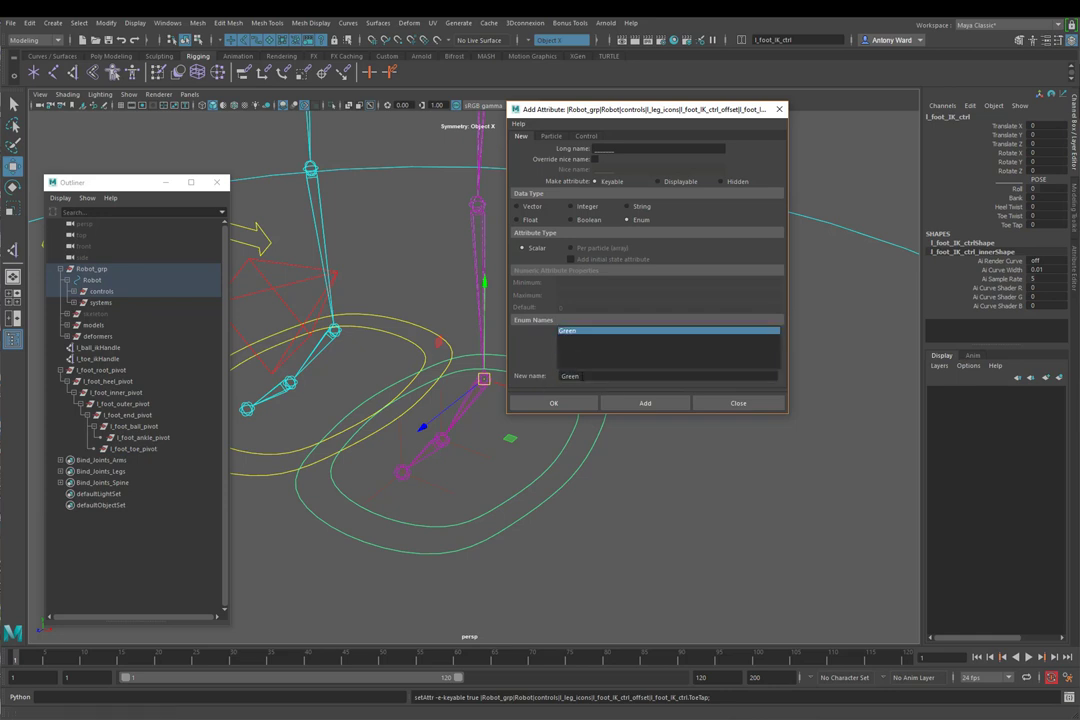
pyautogui.doubleClick(560, 377)
pyautogui.write('SETTINGS')
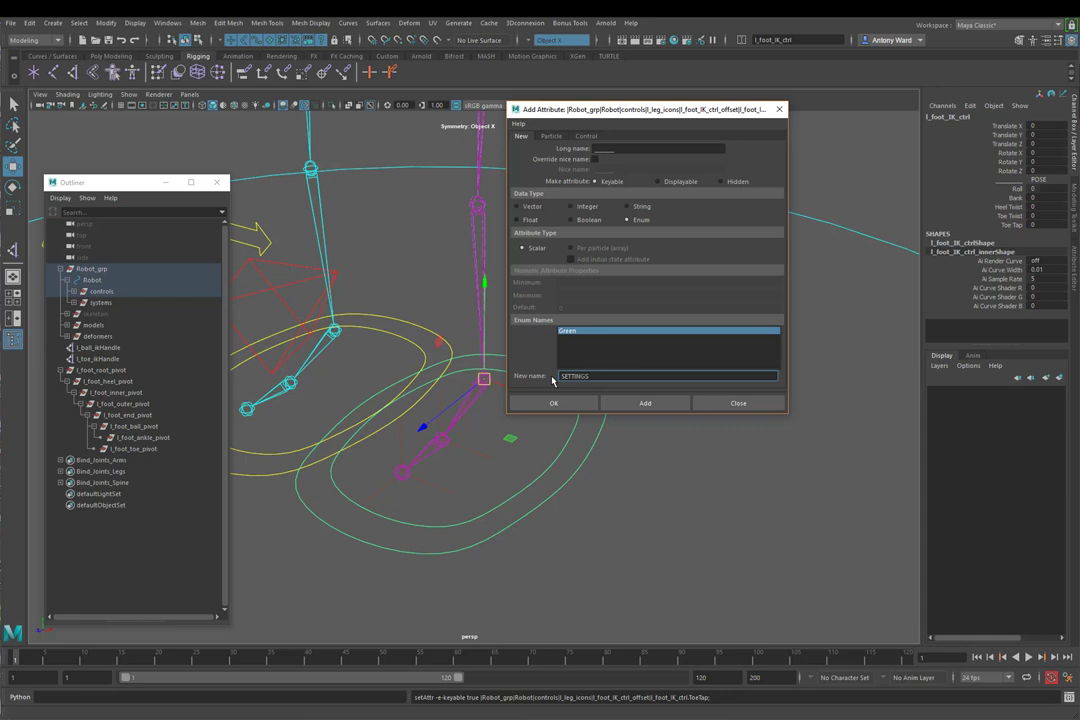
pyautogui.press('Return')
pyautogui.click(646, 404)
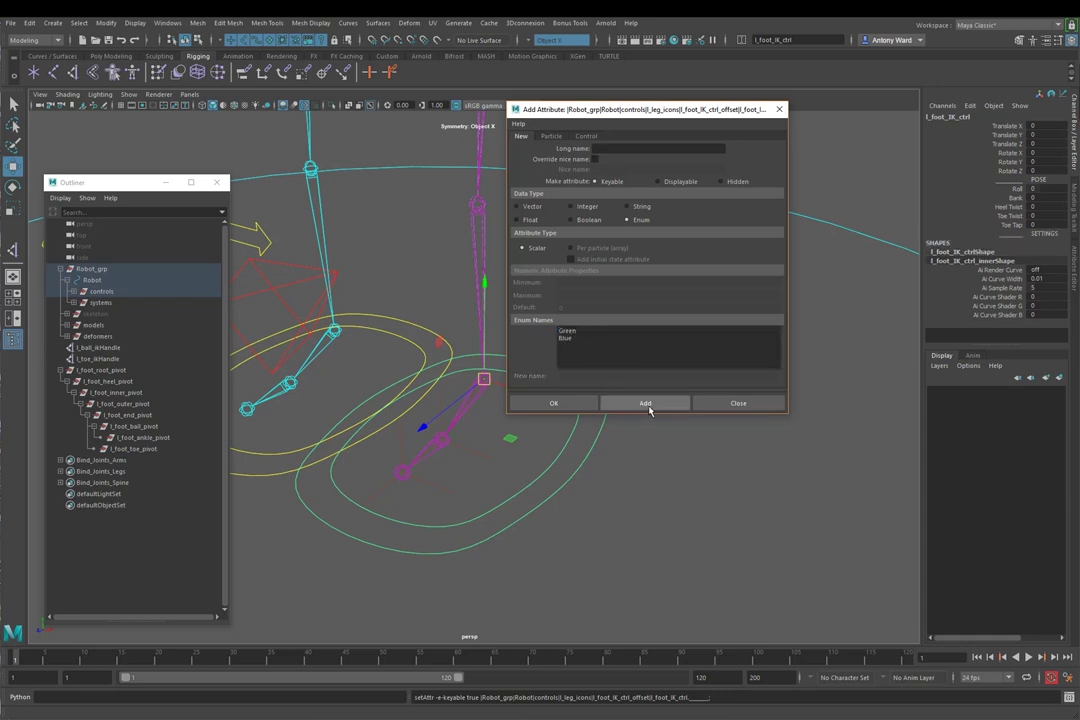
# - Add float attributes Toe Flex, Roll Back, Roll End, Bank Amount and Toe Straight Angle
pyautogui.click(530, 219)
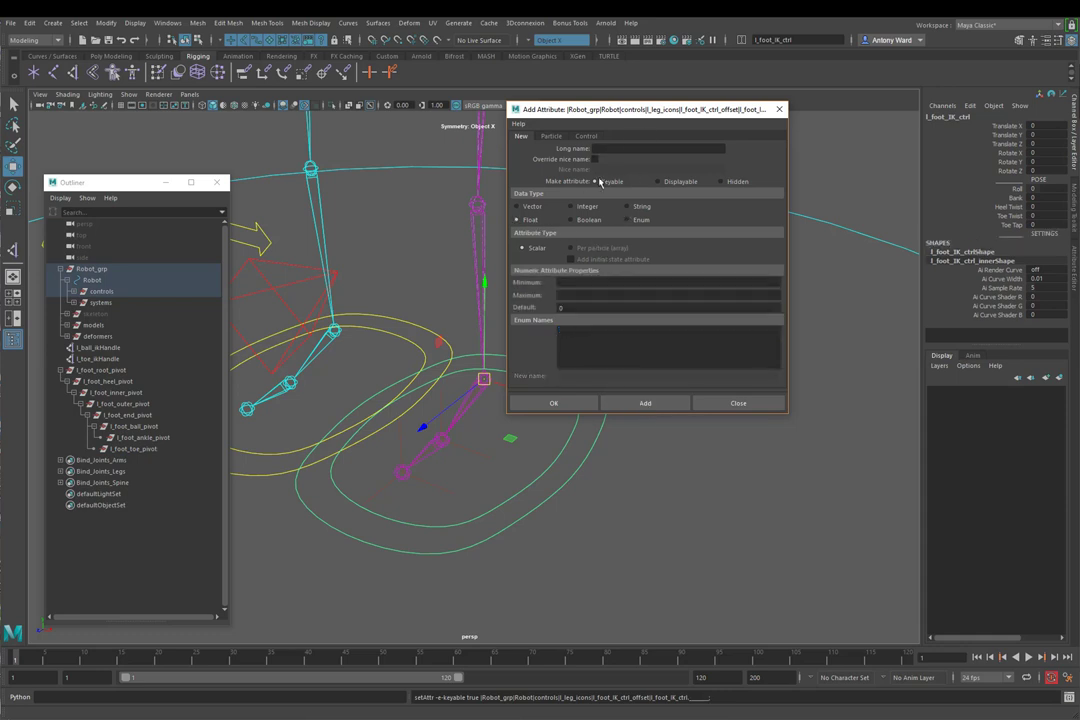
pyautogui.click(609, 149)
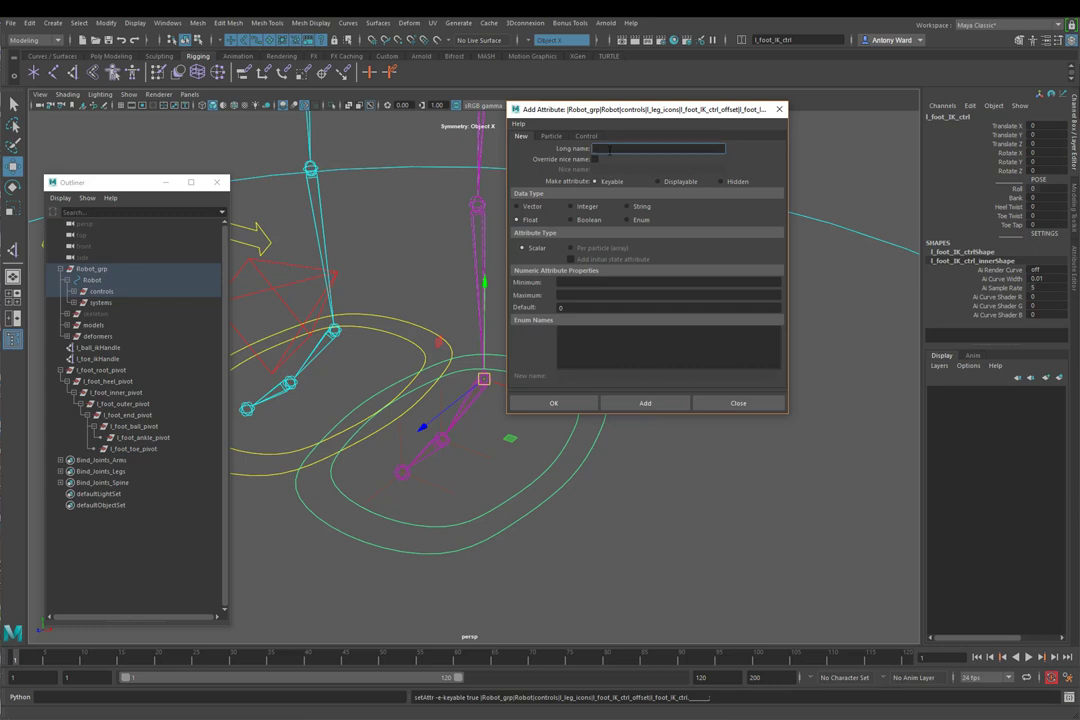
pyautogui.write('Toe Flex')
pyautogui.click(677, 404)
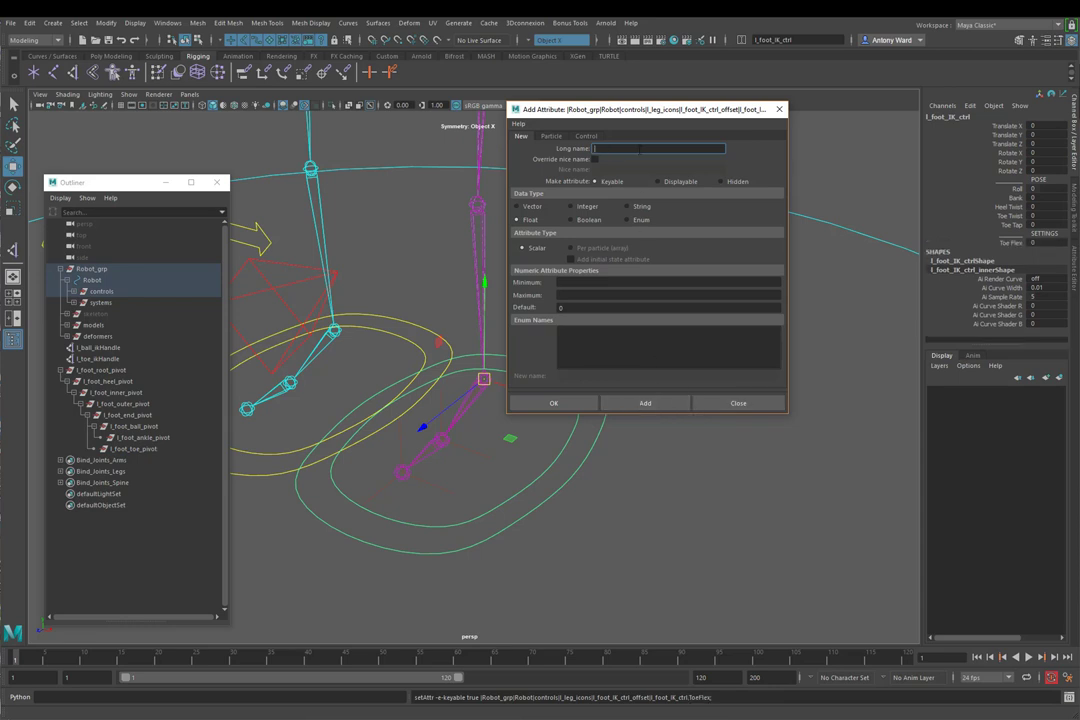
pyautogui.write('Back')
pyautogui.click(652, 400)
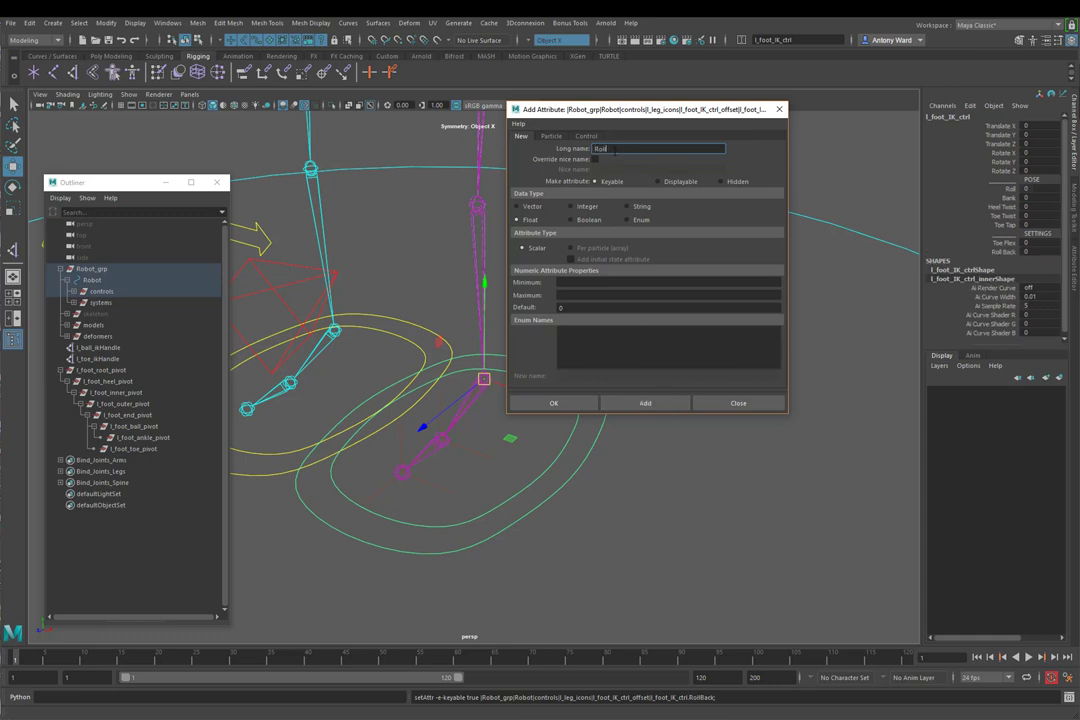
pyautogui.write('Roll End')
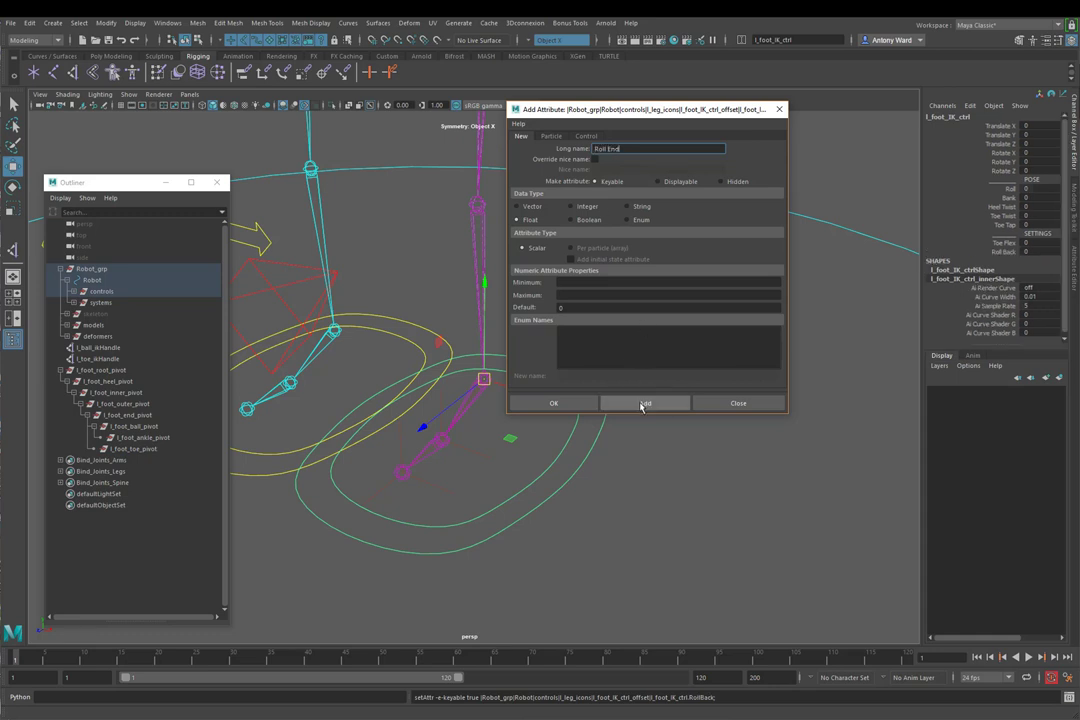
pyautogui.click(645, 403)
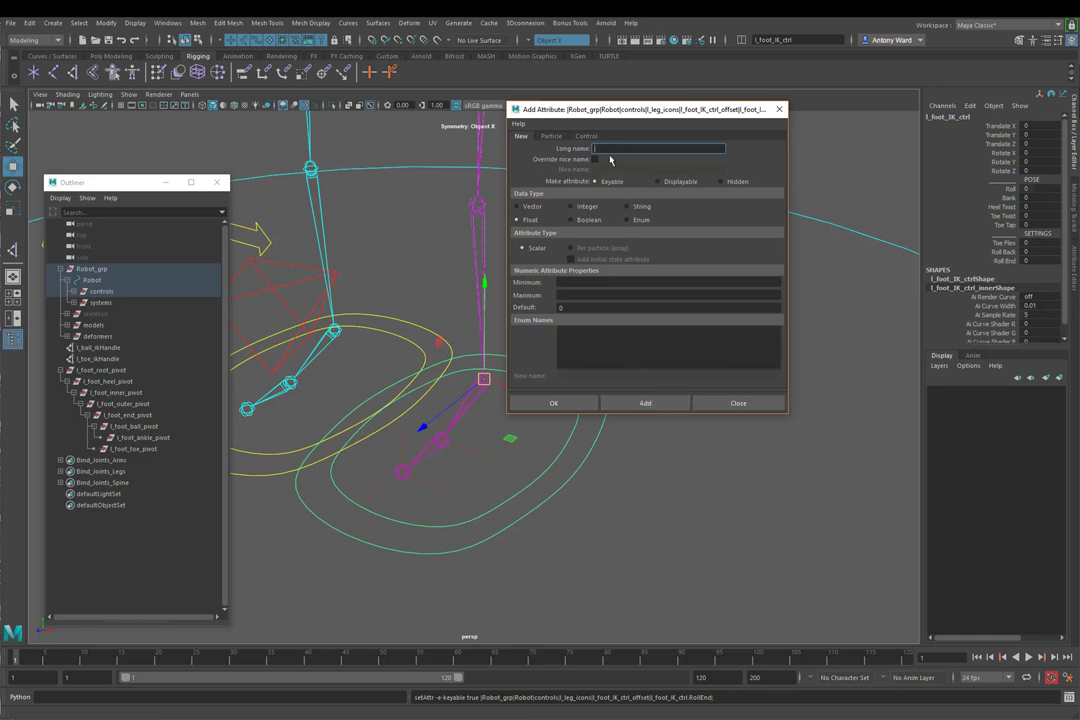
pyautogui.write('Bank Amount')
pyautogui.click(645, 403)
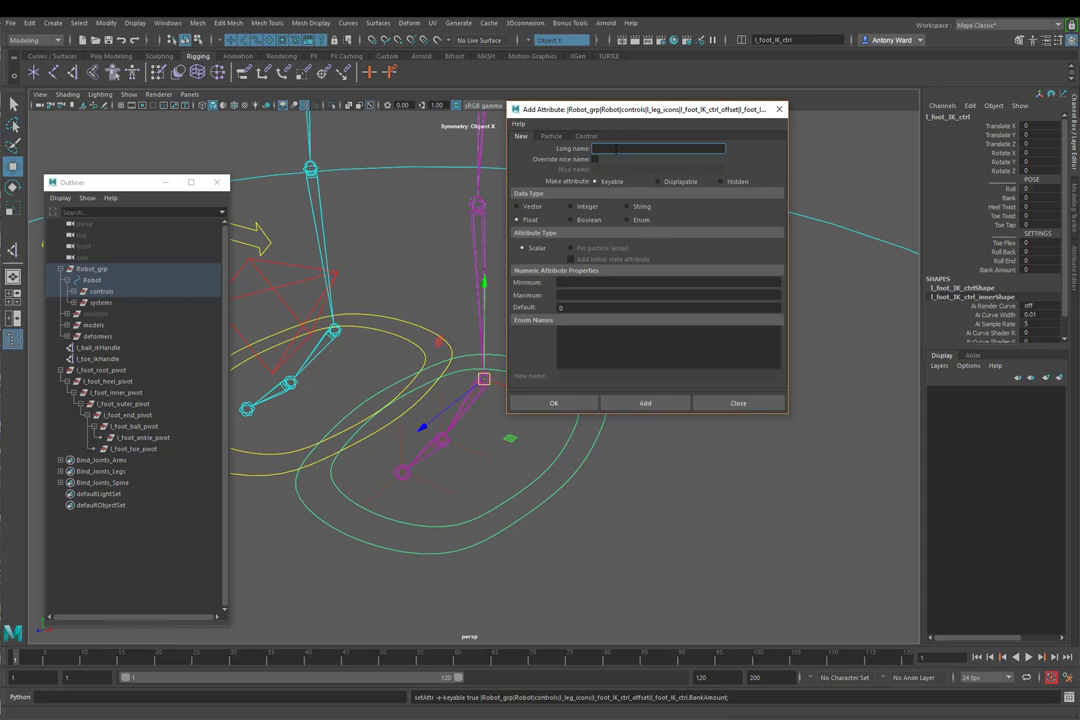
pyautogui.write('Toe Sti')
pyautogui.write('aight An')
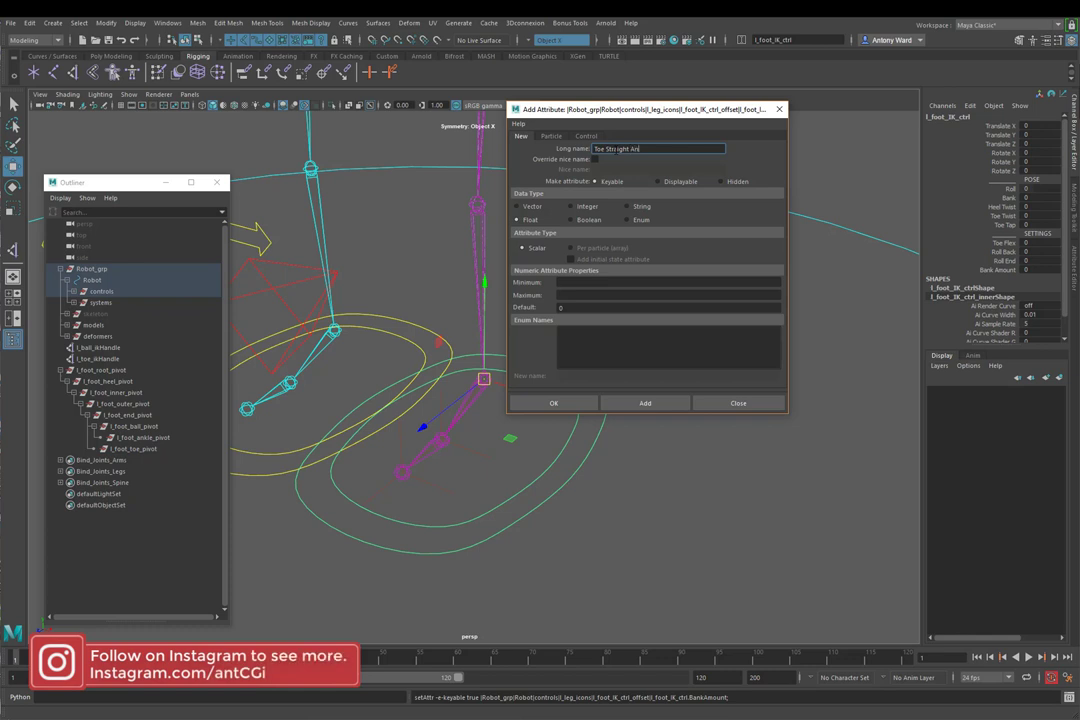
pyautogui.write('gle')
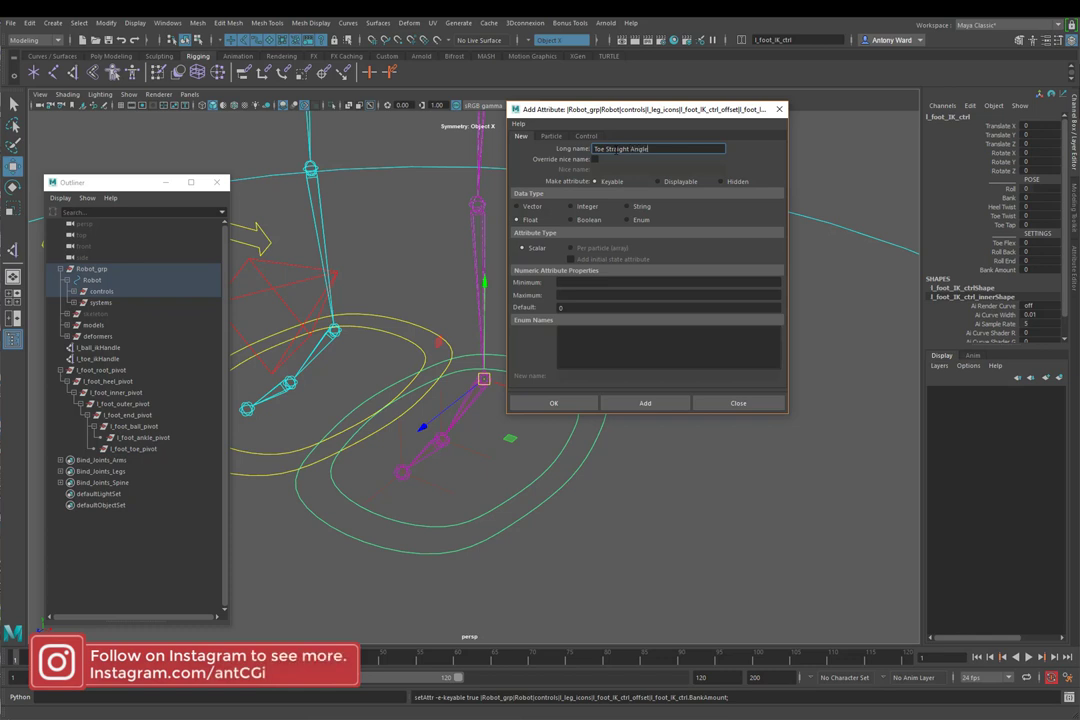
pyautogui.click(672, 403)
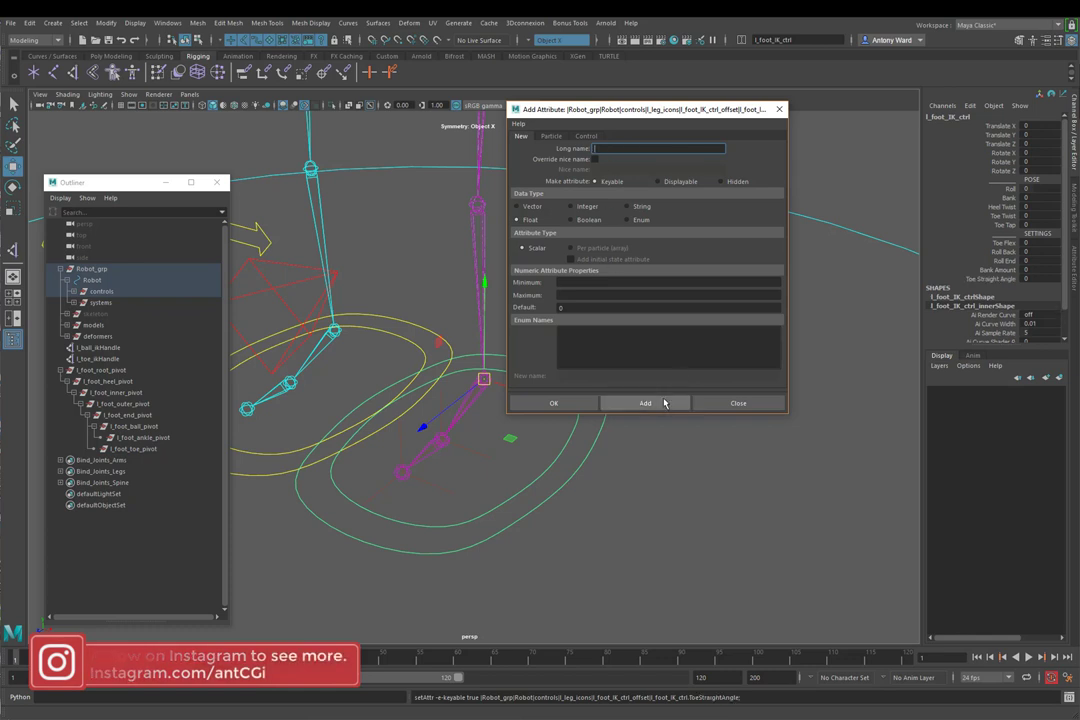
# - Close the Add Attribute dialog and orbit the view around the foot rig
pyautogui.click(738, 403)
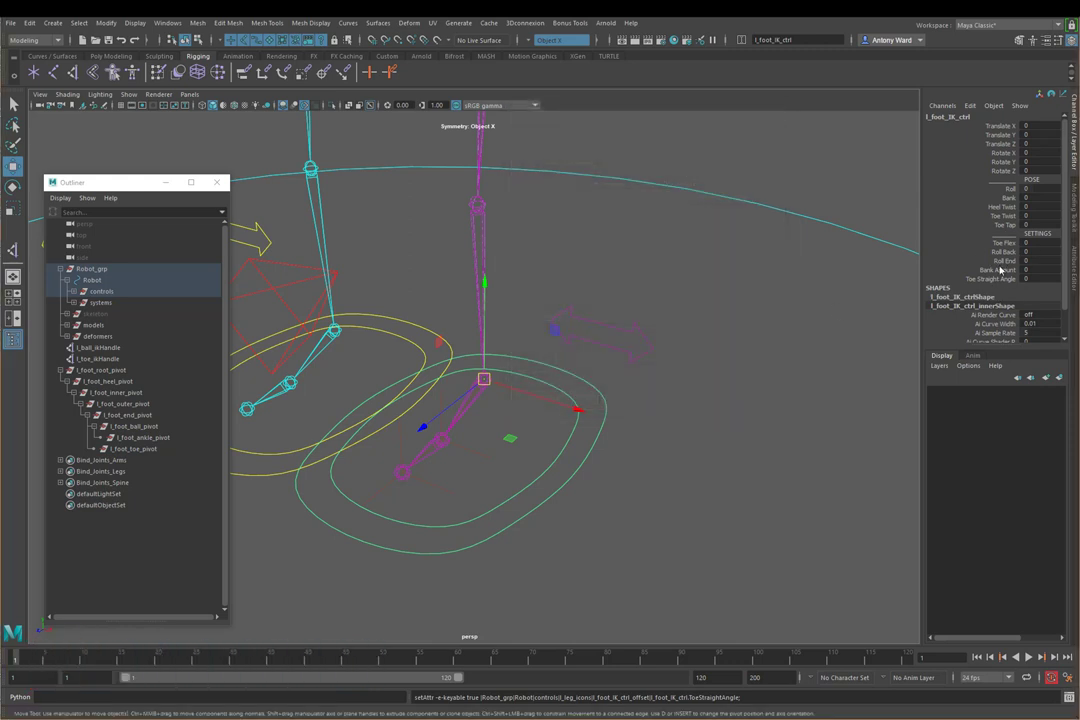
pyautogui.keyDown('alt'); pyautogui.moveTo(624, 320); pyautogui.dragTo(667, 303); pyautogui.keyUp('alt')
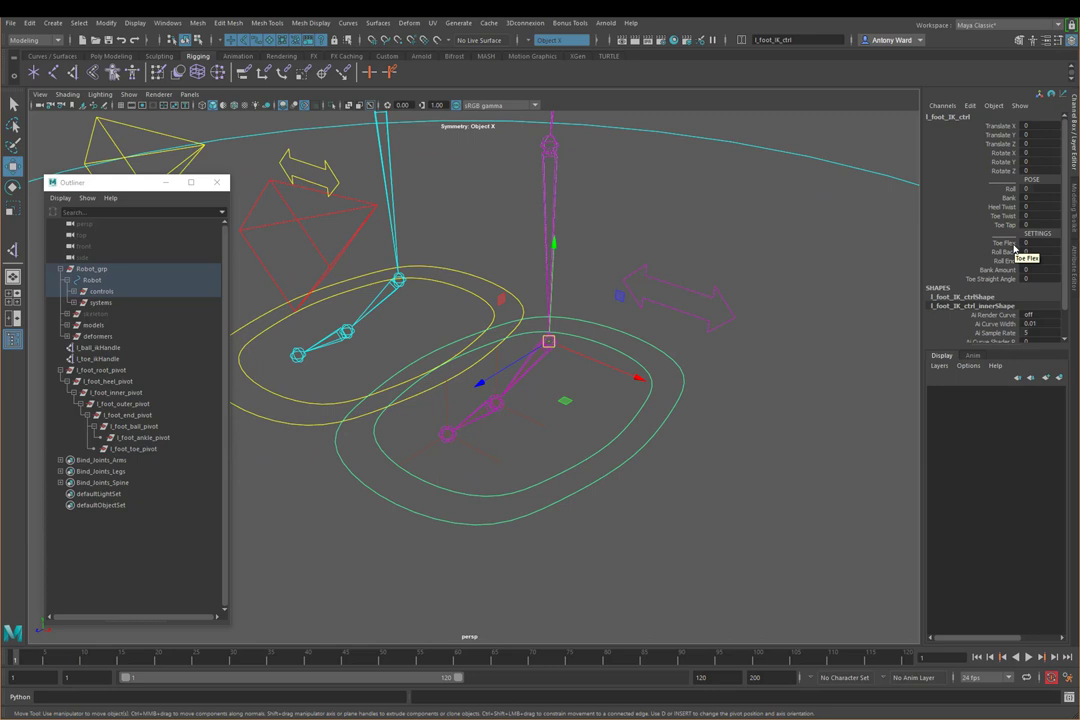
pyautogui.keyDown('alt'); pyautogui.moveTo(600, 489); pyautogui.dragTo(489, 467); pyautogui.keyUp('alt')
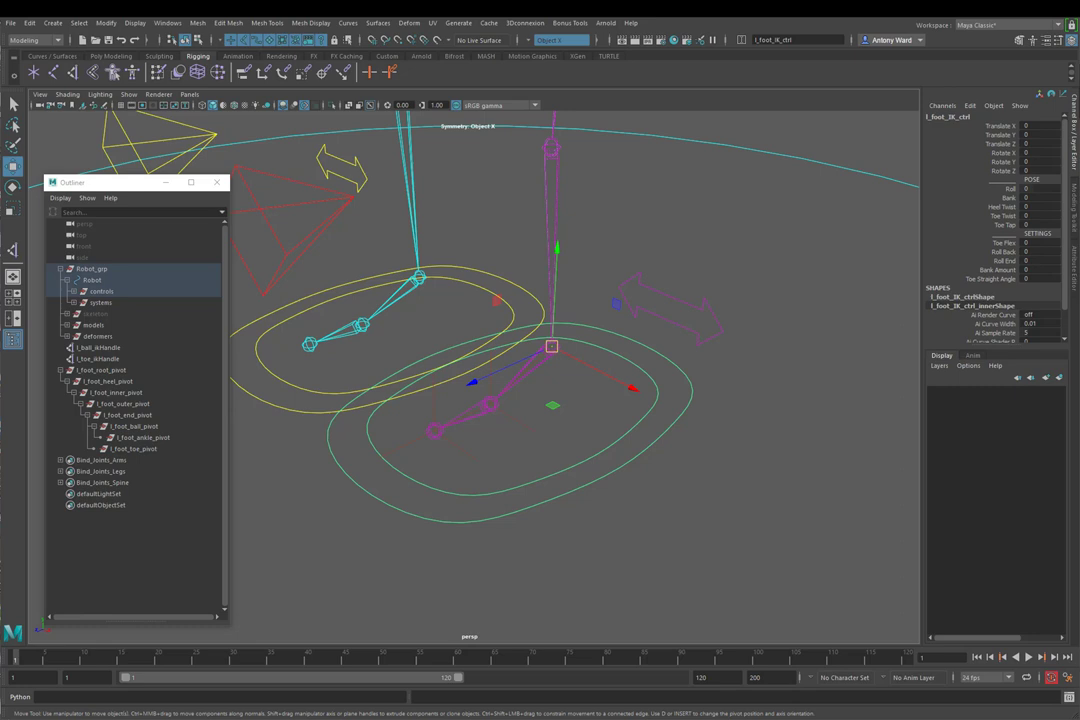
pyautogui.keyDown('alt'); pyautogui.moveTo(520, 559); pyautogui.dragTo(503, 433); pyautogui.keyUp('alt')
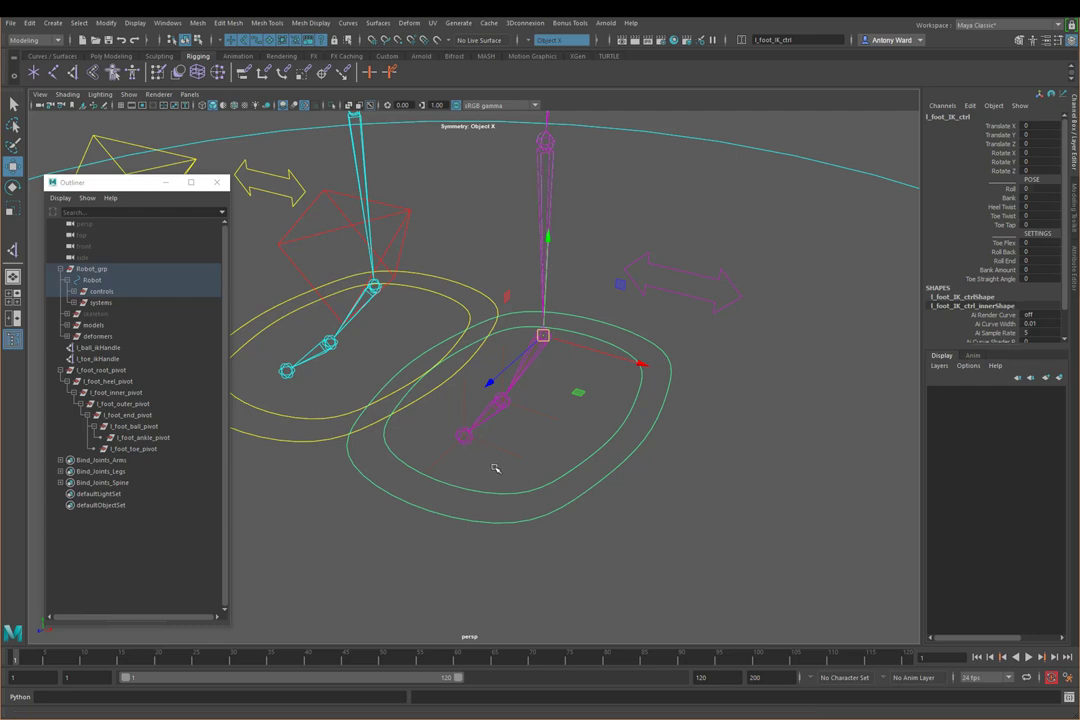
# - Select the l_toe_ikHandle and l_foot_toe_pivot to check them, then clear the selection
pyautogui.keyDown('alt'); pyautogui.moveTo(494, 470); pyautogui.dragTo(482, 427); pyautogui.keyUp('alt')
pyautogui.click(490, 468)
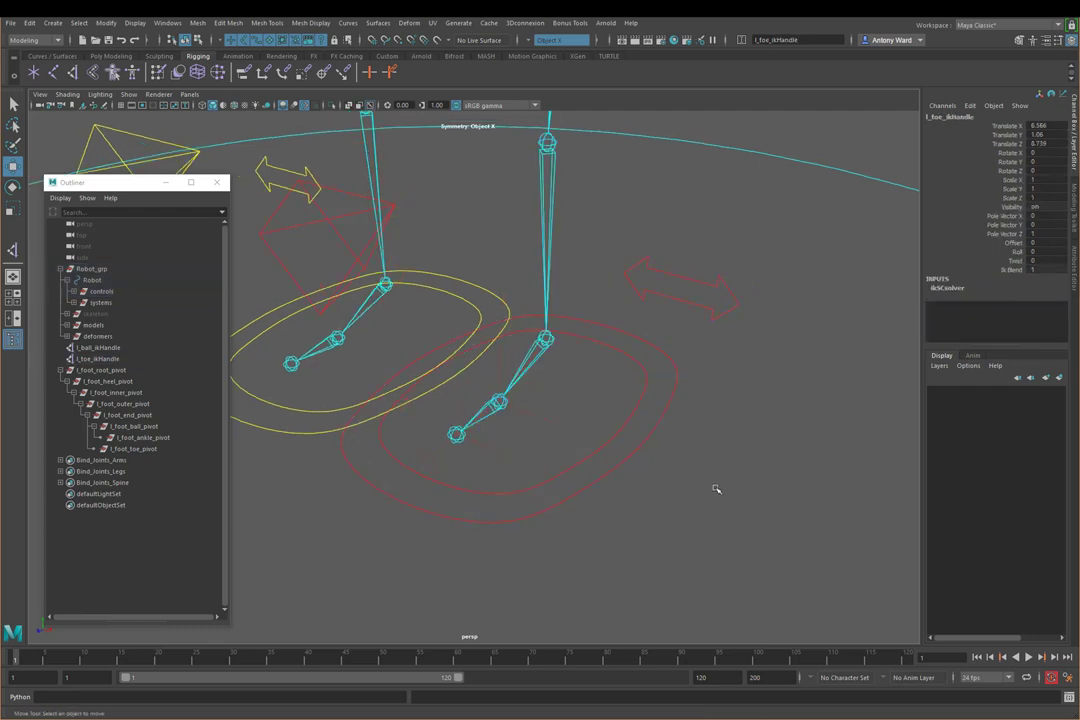
pyautogui.click(670, 492)
pyautogui.click(485, 458)
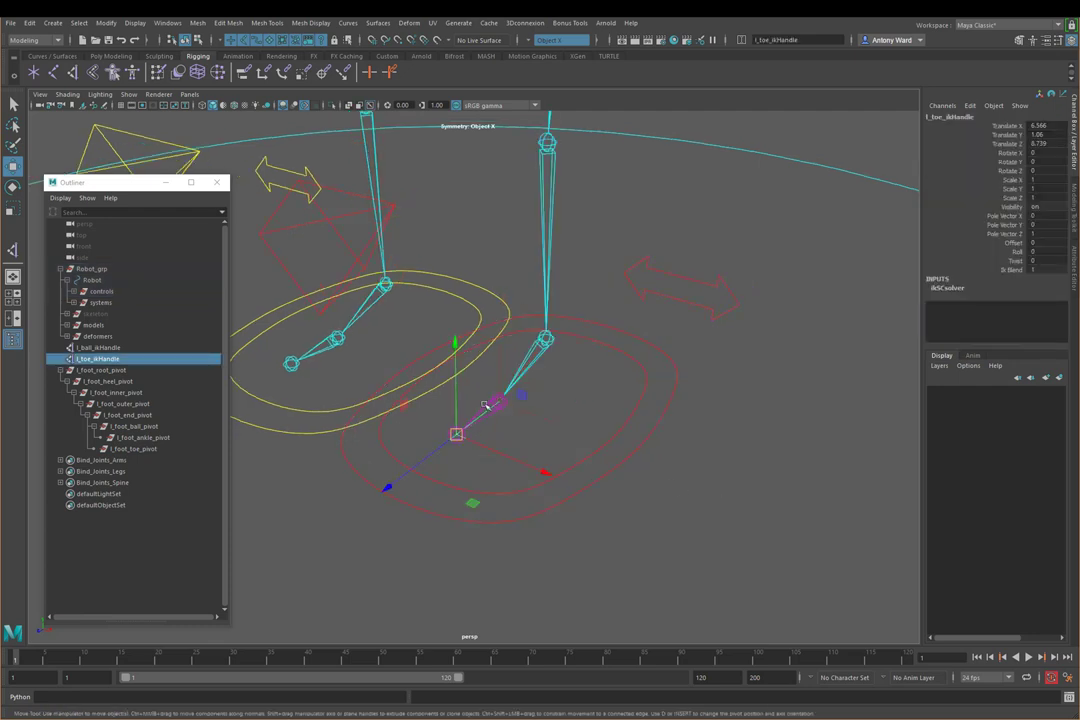
pyautogui.click(130, 448)
pyautogui.click(735, 533)
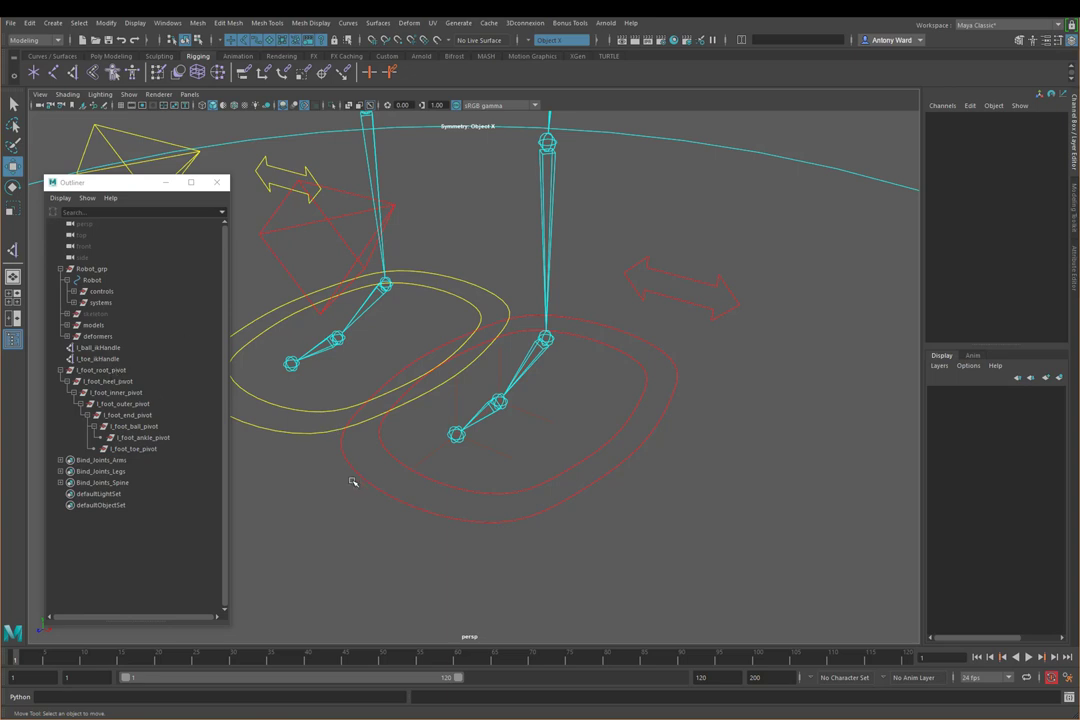
# - Reveal l_foot_IK_ctrl in the Outliner and inspect its stretch end and leg IK handle
pyautogui.click(361, 510)
pyautogui.rightClick(185, 374)
pyautogui.click(241, 388)
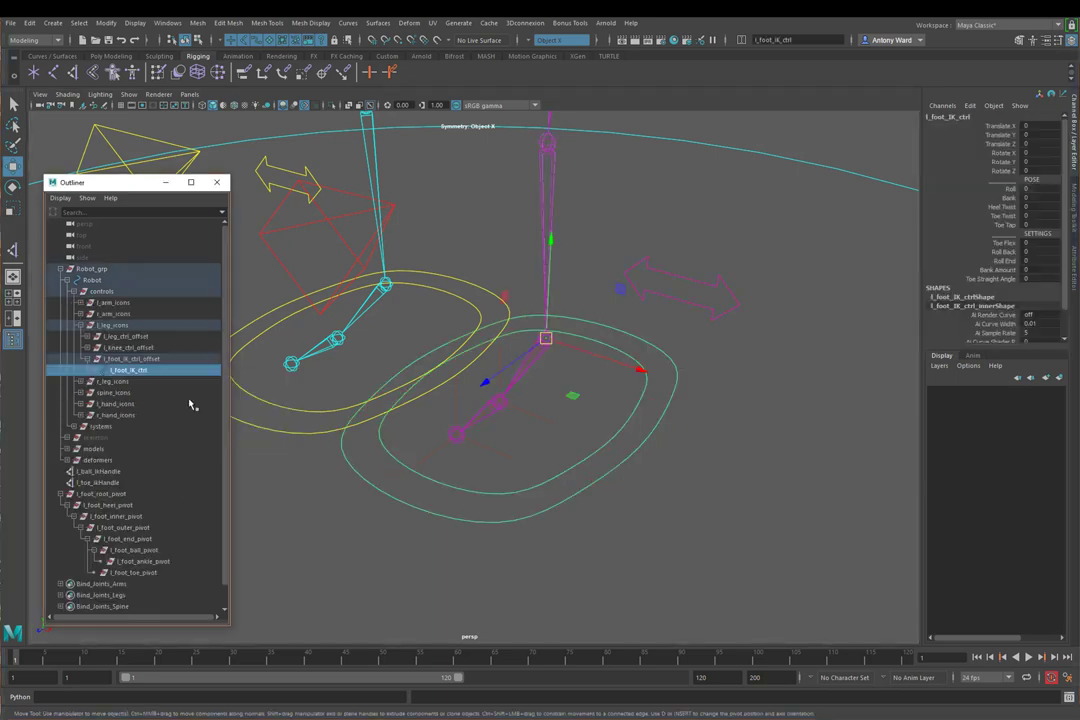
pyautogui.click(96, 371)
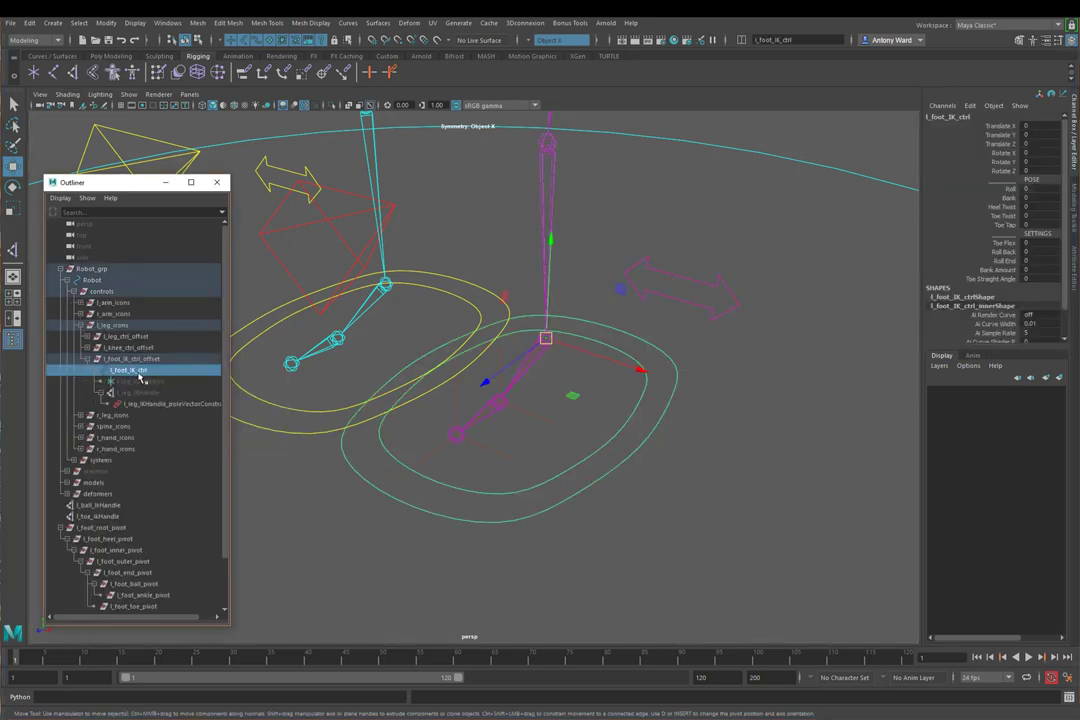
pyautogui.click(155, 382)
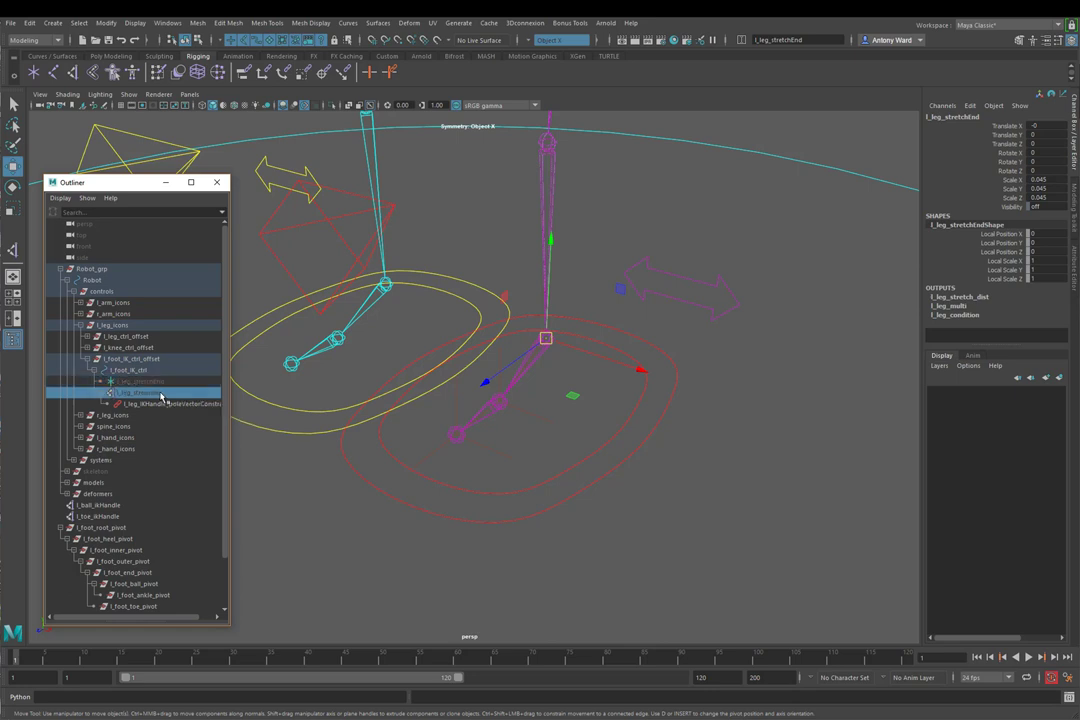
pyautogui.click(150, 393)
pyautogui.moveTo(113, 182); pyautogui.dragTo(113, 117)
# - Parent l_foot_root_pivot under l_foot_IK_ctrl and the ball and toe IK handles under their pivots
pyautogui.click(104, 463)
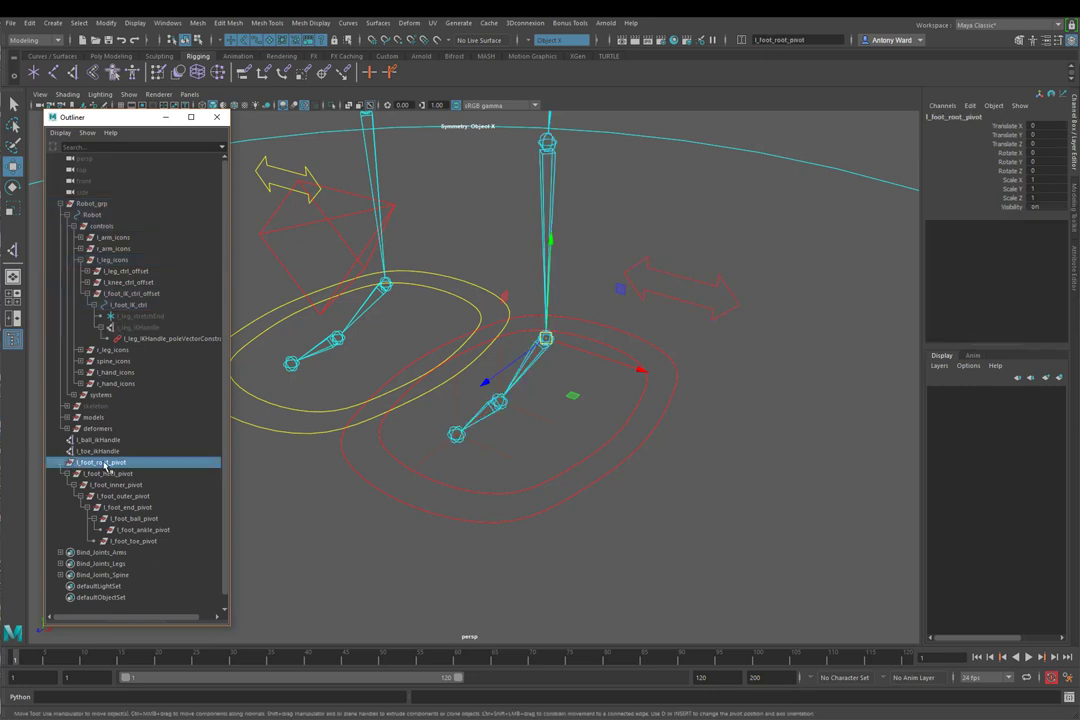
pyautogui.moveTo(108, 466); pyautogui.dragTo(137, 310)
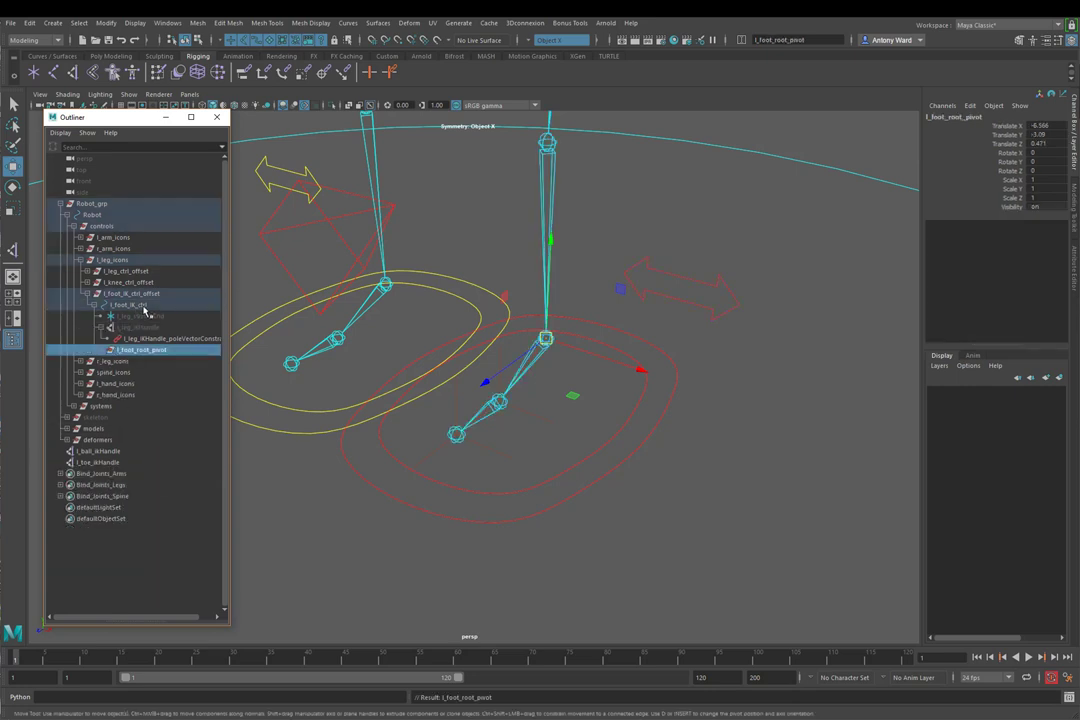
pyautogui.click(101, 350)
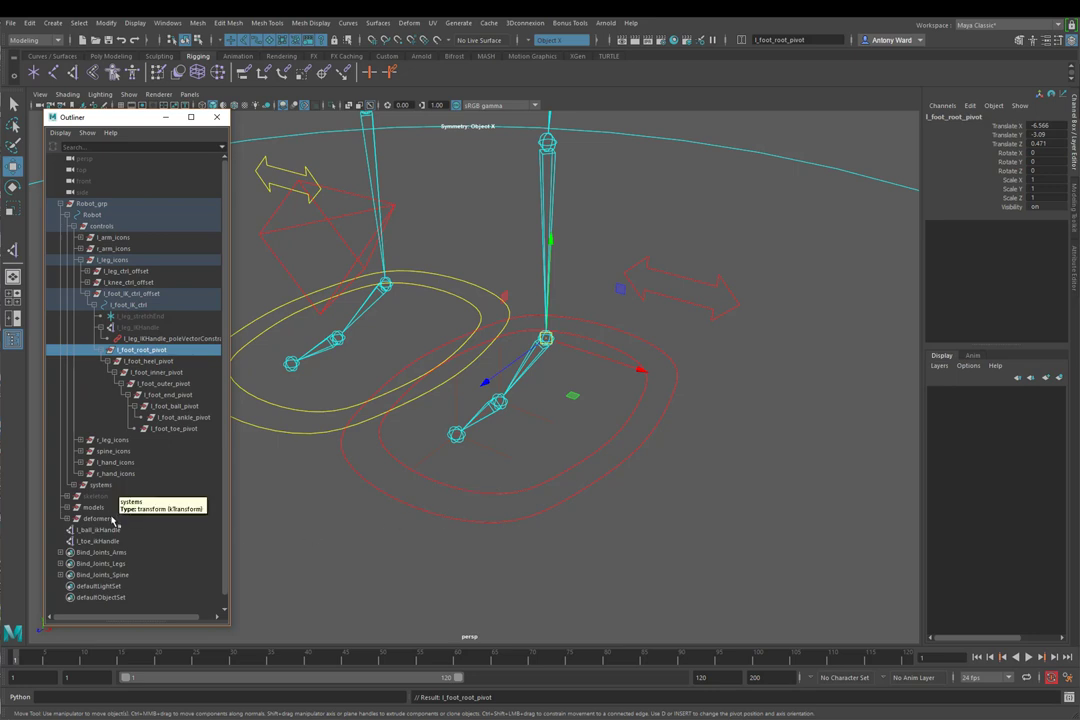
pyautogui.click(112, 531)
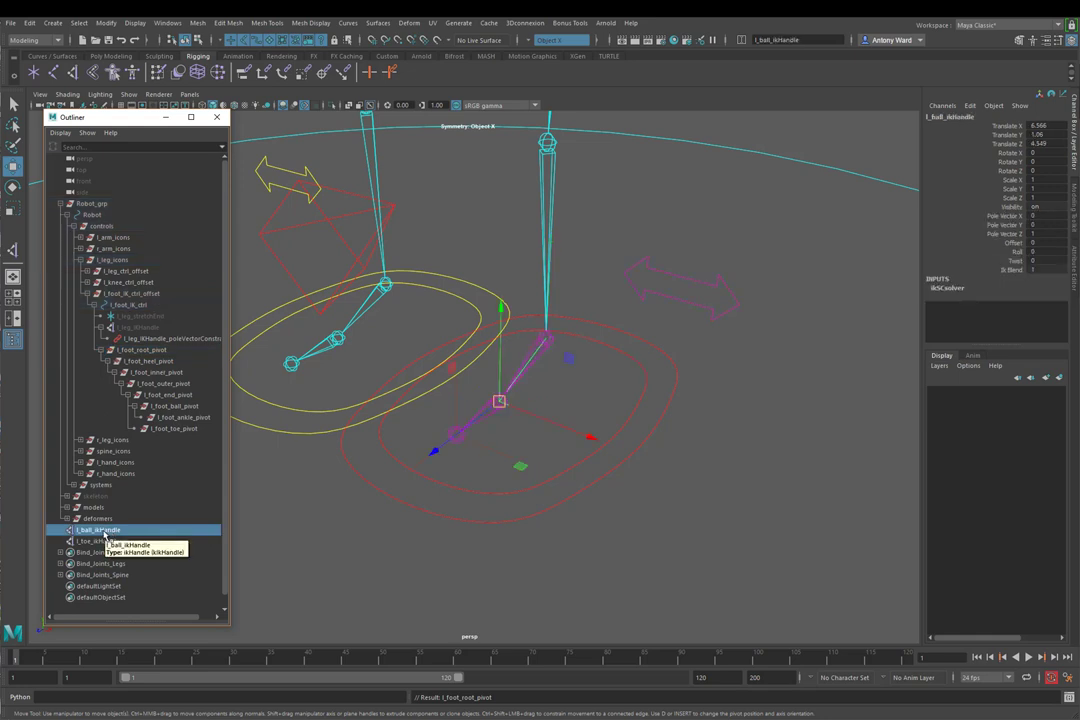
pyautogui.moveTo(105, 536); pyautogui.dragTo(180, 409, button='middle')
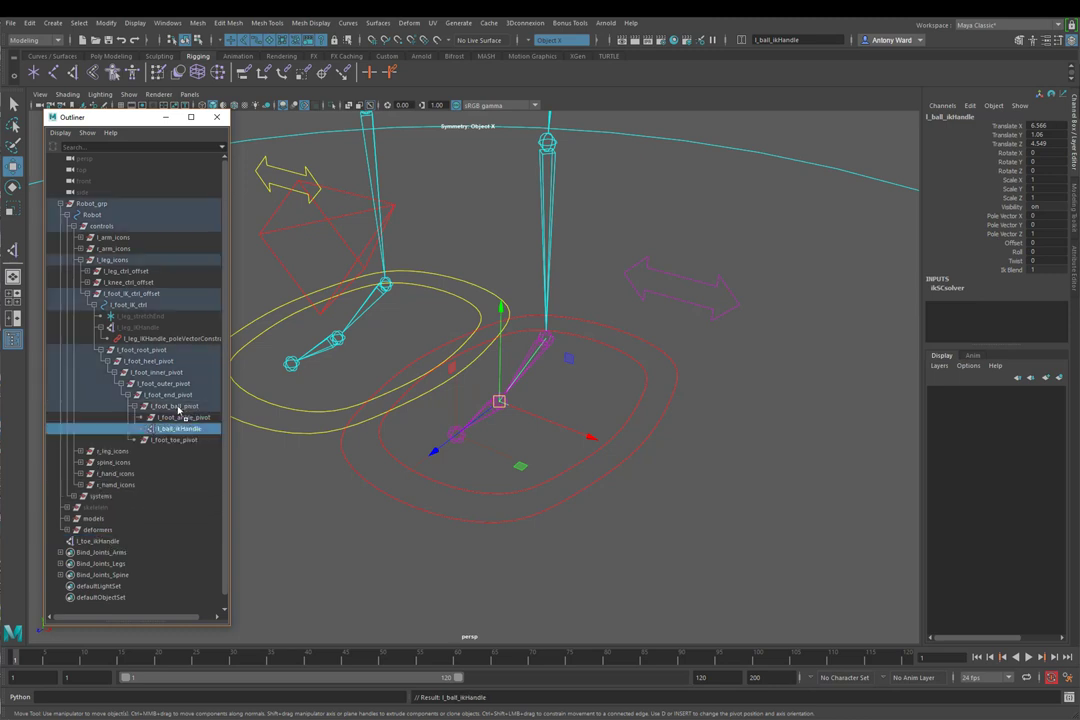
pyautogui.click(113, 541)
pyautogui.moveTo(113, 541); pyautogui.dragTo(185, 442, button='middle')
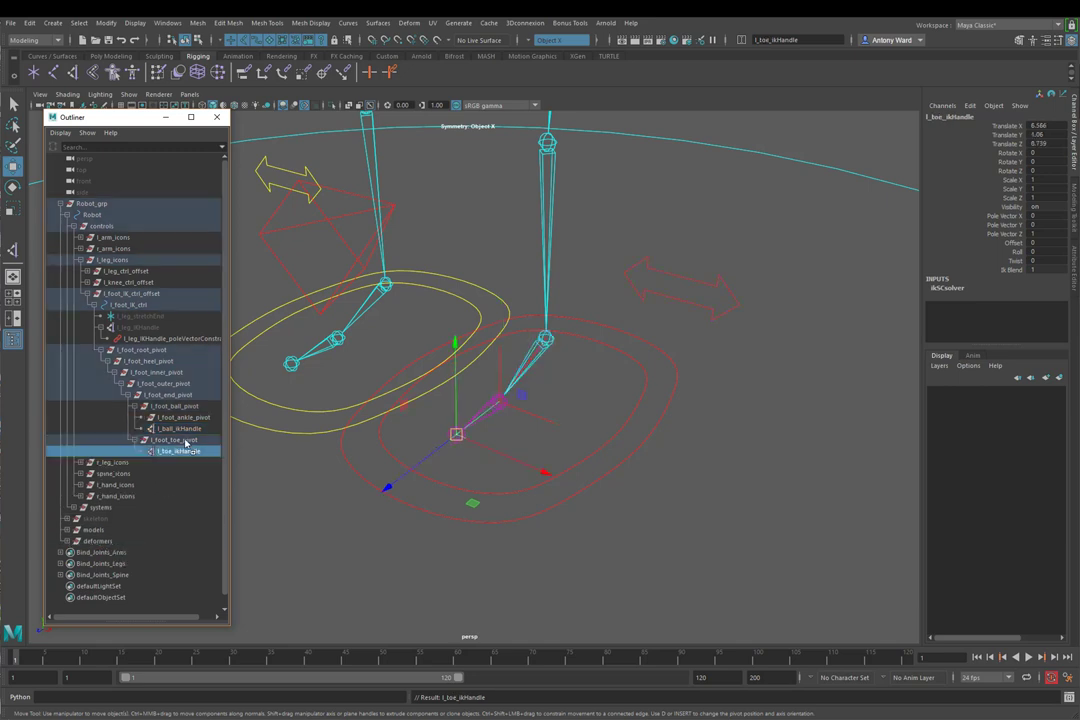
# - Parent l_leg_stretchEnd and l_leg_ikHandle under l_foot_ankle_pivot
pyautogui.click(159, 318)
pyautogui.keyDown('shift'); pyautogui.click(137, 326); pyautogui.keyUp('shift')
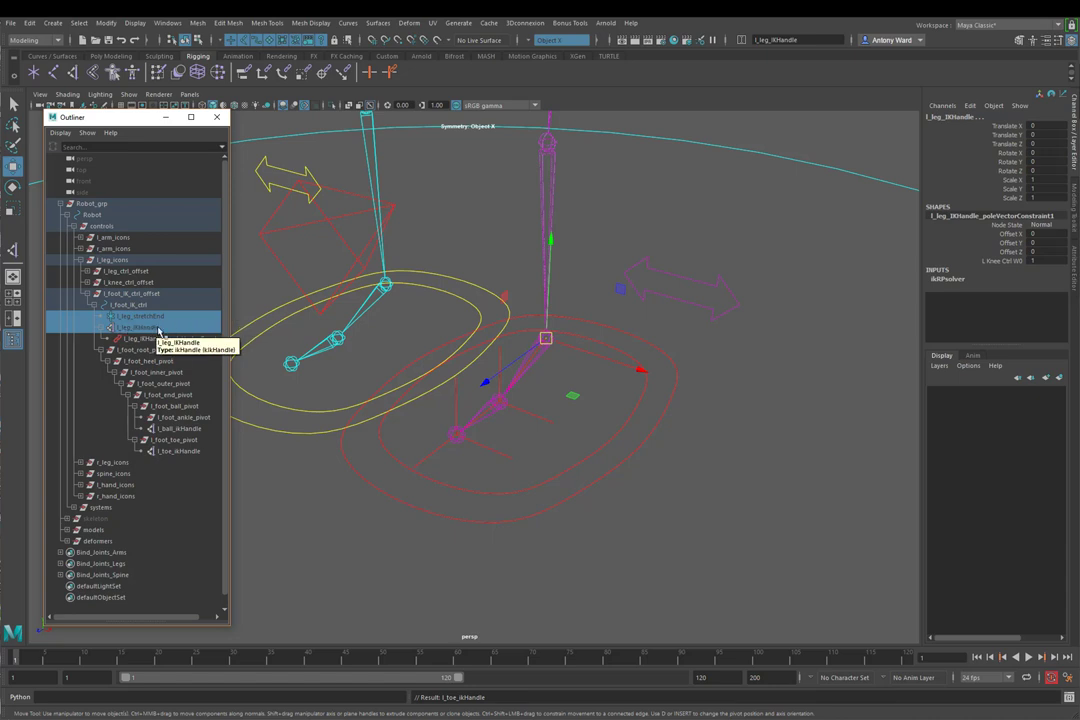
pyautogui.moveTo(159, 331); pyautogui.dragTo(192, 422, button='middle')
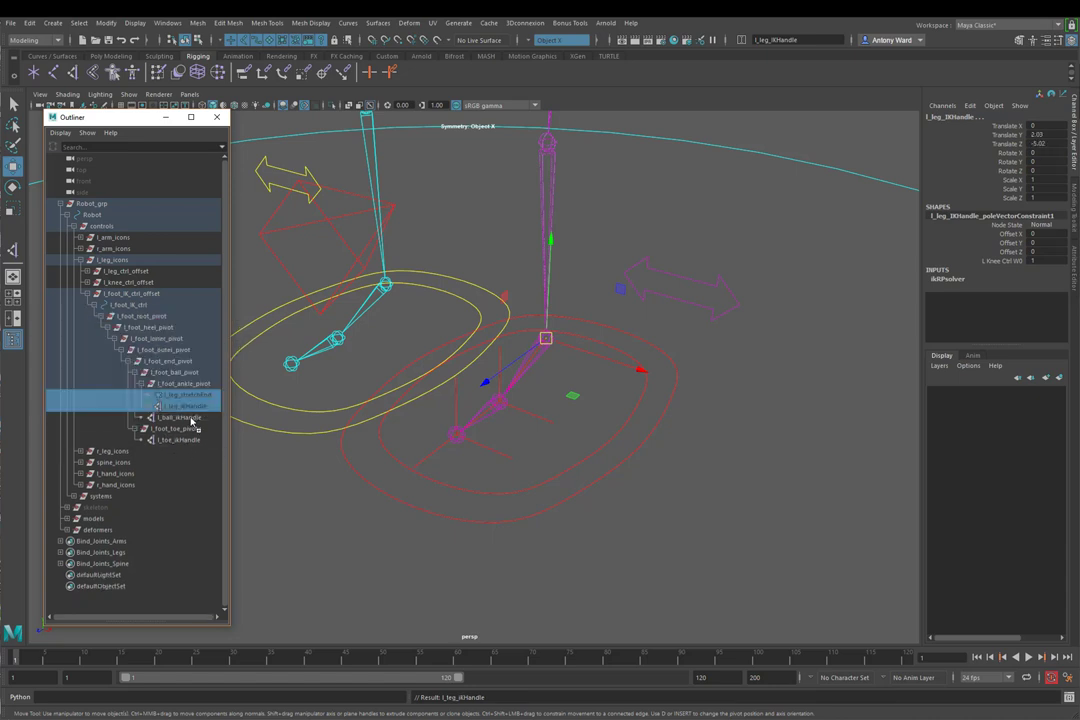
pyautogui.click(557, 459)
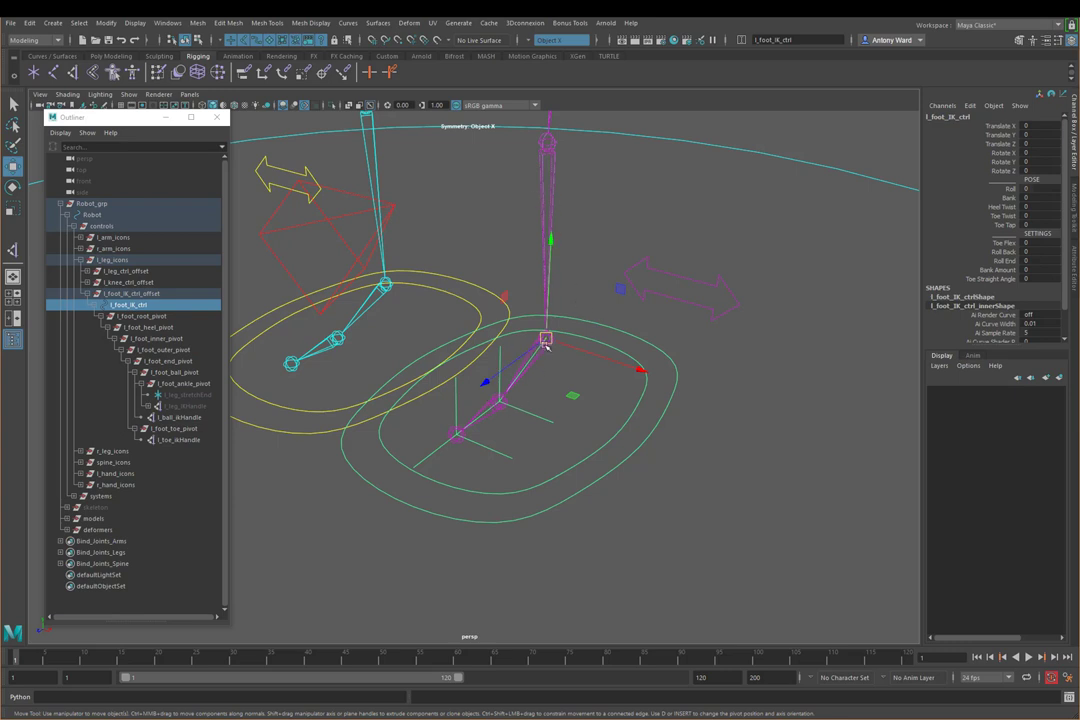
# - Test-rotate the toe and heel pivots, undoing the heel rotation
pyautogui.click(174, 428)
pyautogui.press('e')
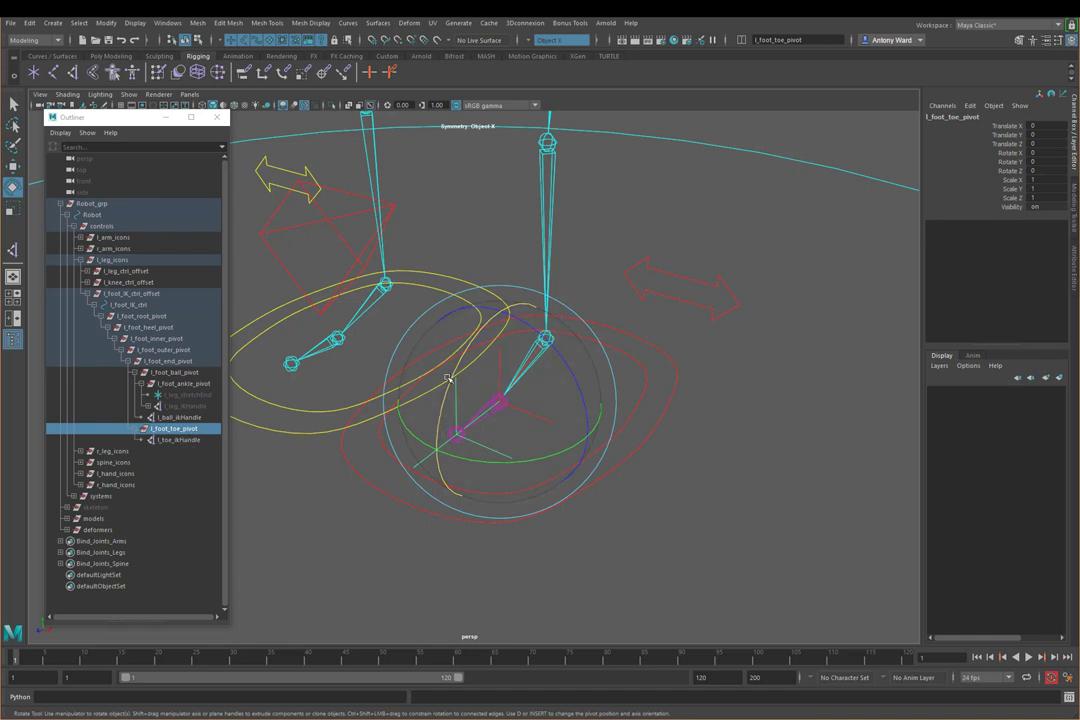
pyautogui.moveTo(430, 398); pyautogui.dragTo(443, 425)
pyautogui.click(148, 327)
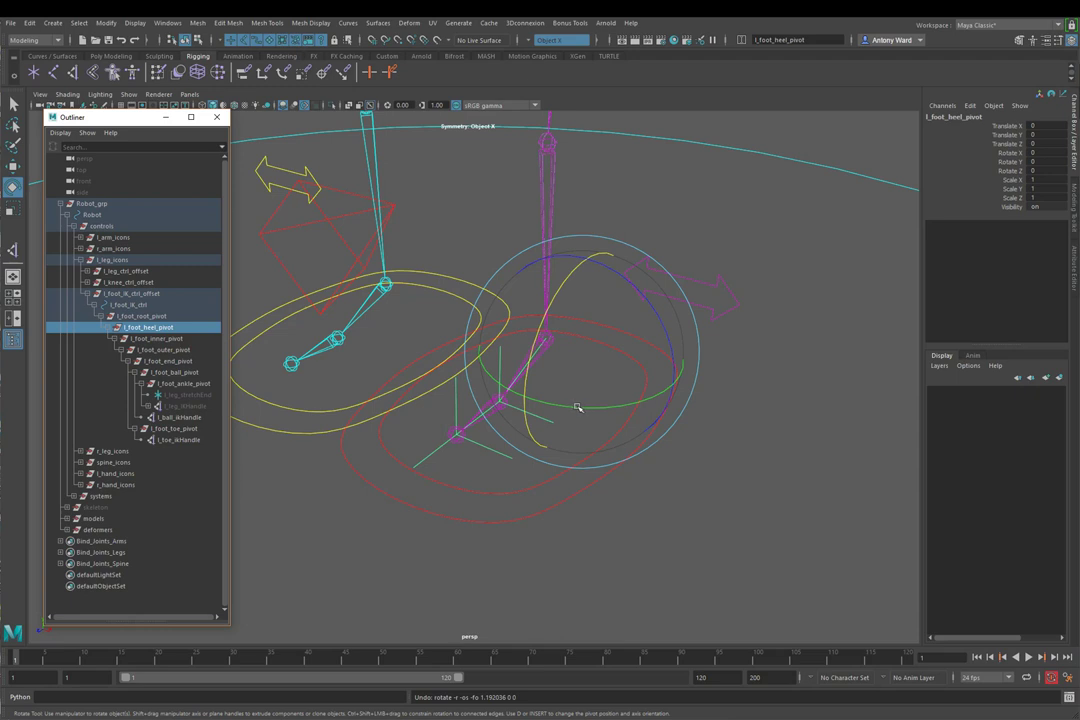
pyautogui.moveTo(577, 407); pyautogui.dragTo(556, 405)
pyautogui.hotkey('ctrl', 'z')
# - Test-rotate the inner and outer pivots, undoing each, and show the foot polygons again
pyautogui.click(155, 338)
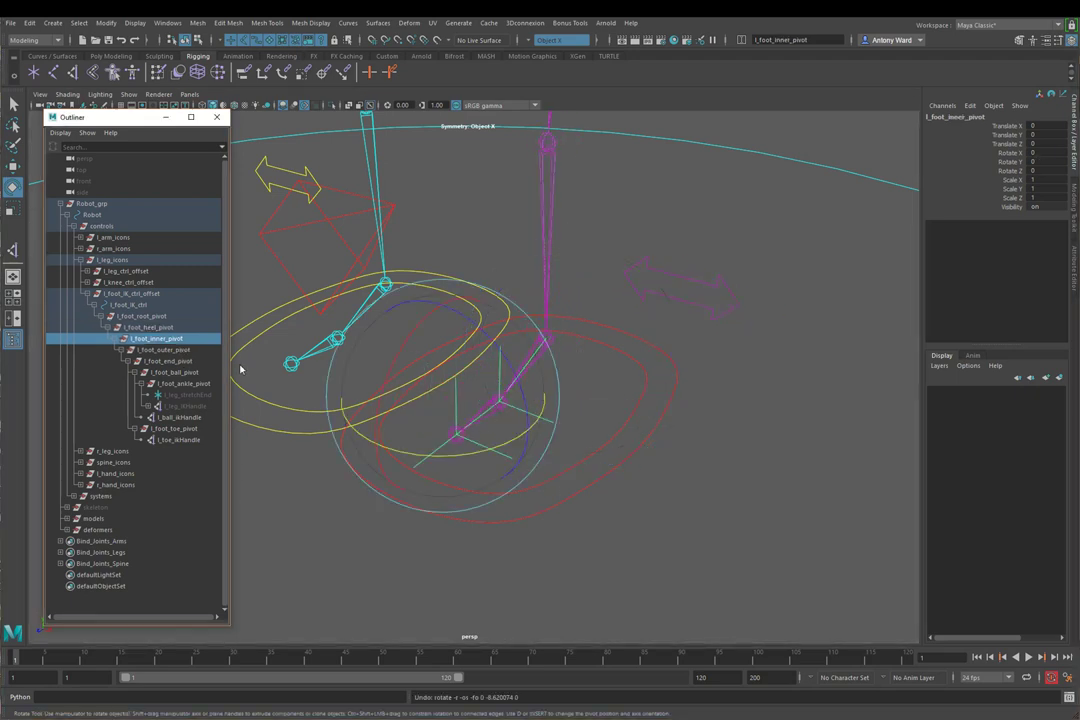
pyautogui.moveTo(498, 393); pyautogui.dragTo(490, 350)
pyautogui.hotkey('ctrl', 'z')
pyautogui.click(163, 349)
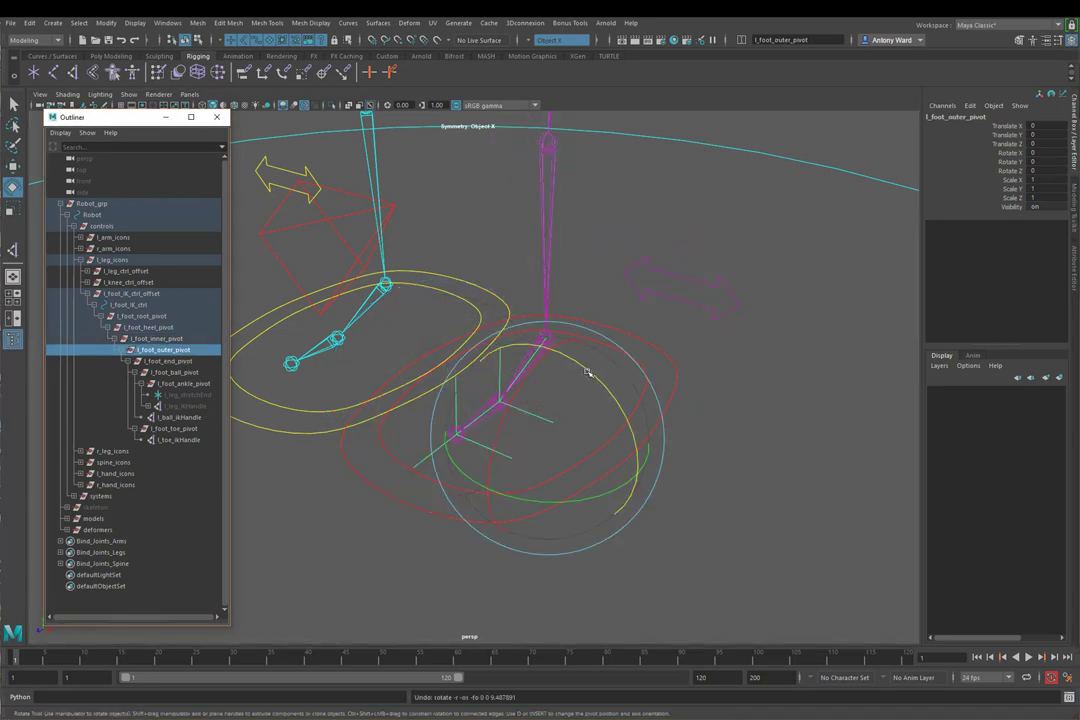
pyautogui.moveTo(588, 372)
pyautogui.mouseDown()
pyautogui.moveTo(603, 386)
pyautogui.moveTo(580, 380)
pyautogui.mouseUp()
pyautogui.hotkey('ctrl', 'z')
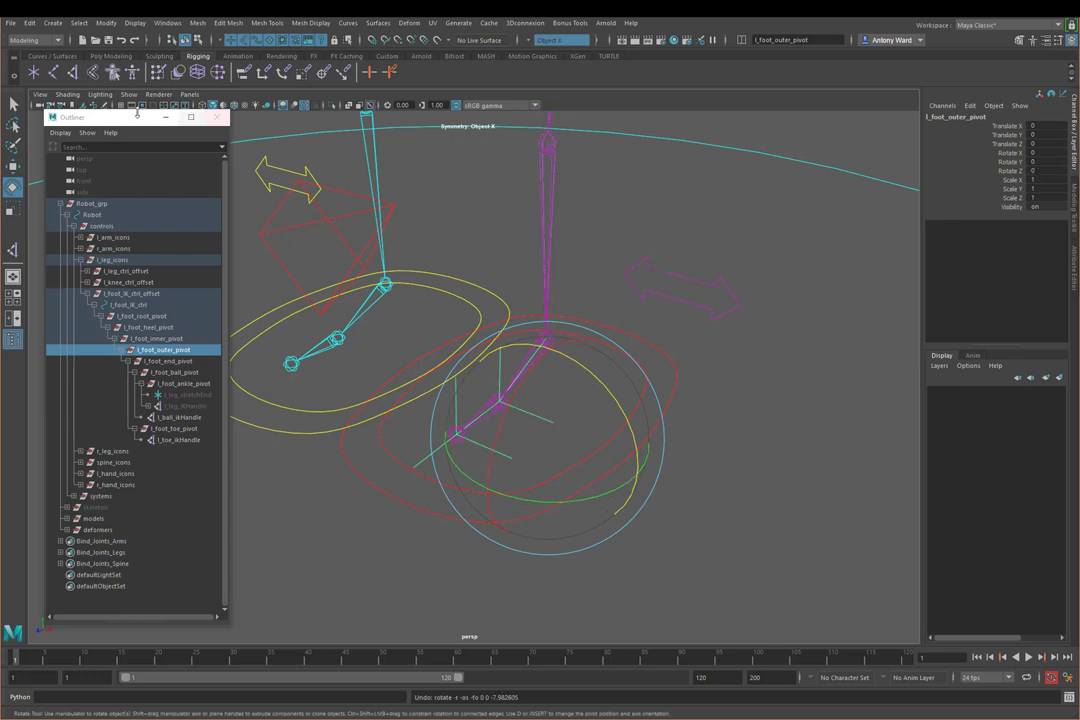
pyautogui.click(129, 94)
pyautogui.click(176, 210)
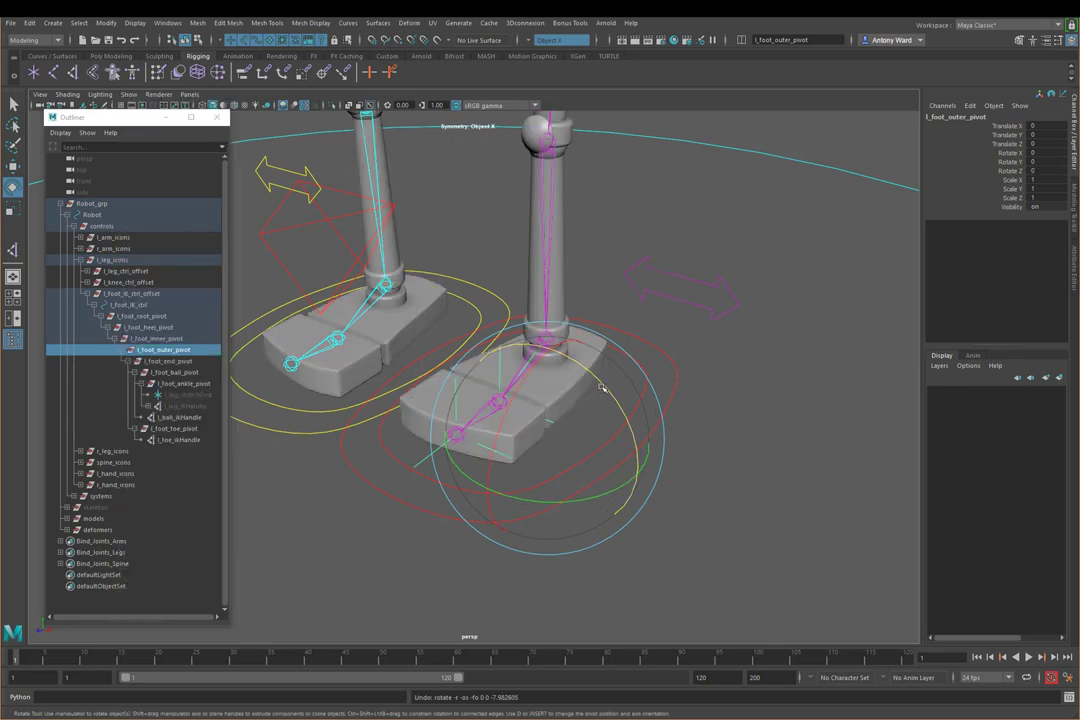
pyautogui.moveTo(600, 386); pyautogui.dragTo(625, 407)
pyautogui.hotkey('ctrl', 'z')
pyautogui.click(158, 338)
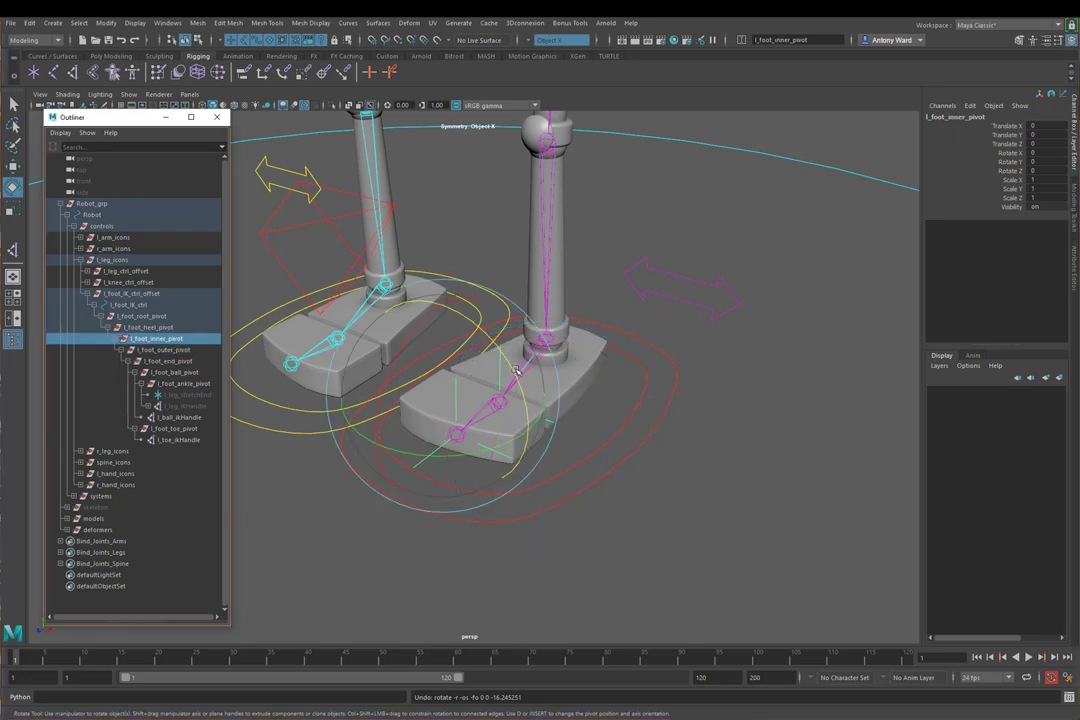
pyautogui.moveTo(514, 370); pyautogui.dragTo(405, 369)
pyautogui.hotkey('ctrl', 'z')
pyautogui.click(182, 350)
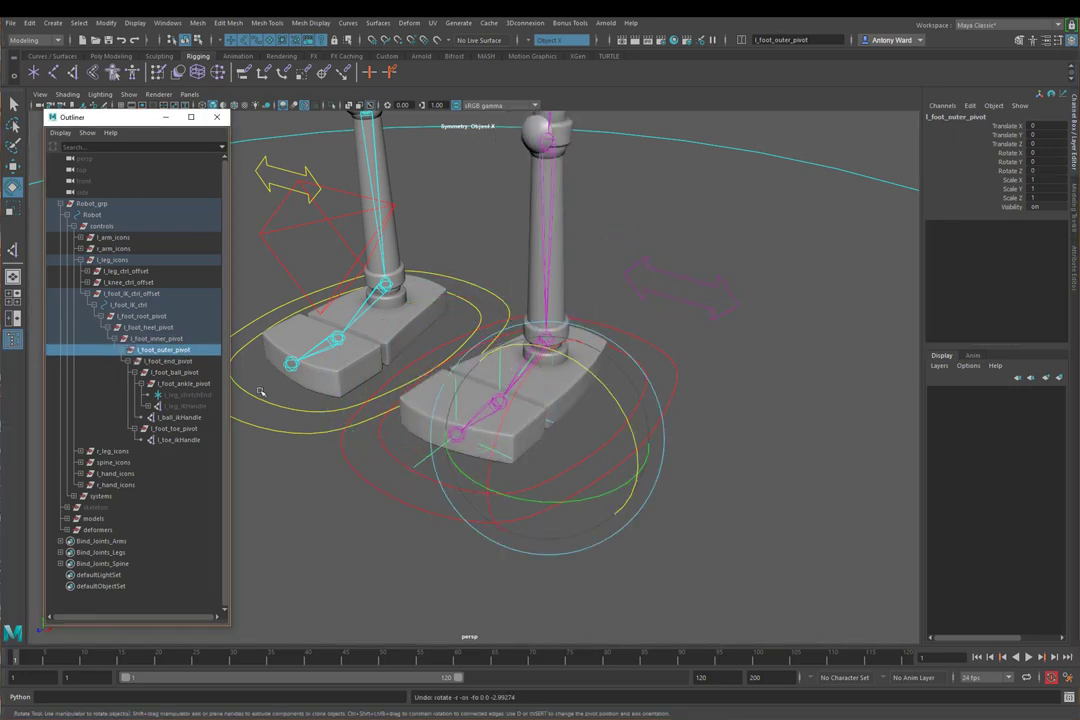
pyautogui.click(168, 361)
pyautogui.moveTo(398, 436)
pyautogui.mouseDown()
pyautogui.moveTo(380, 468)
pyautogui.moveTo(393, 434)
pyautogui.moveTo(381, 444)
pyautogui.mouseUp()
pyautogui.hotkey('ctrl', 'z')
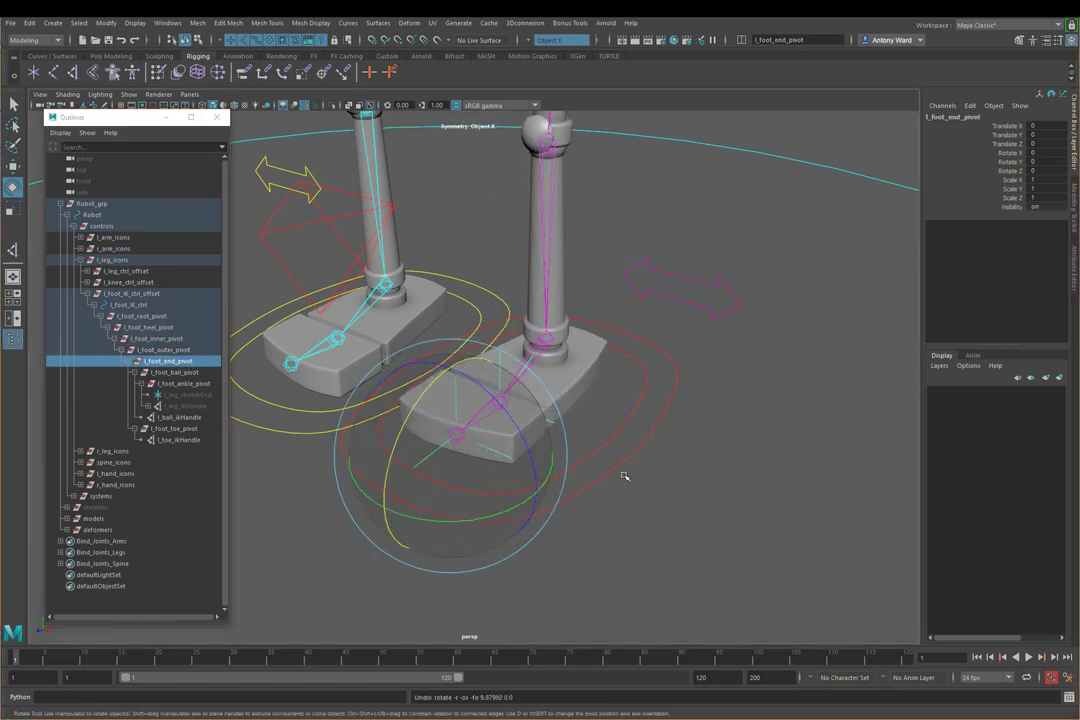
pyautogui.click(624, 431)
pyautogui.click(639, 451)
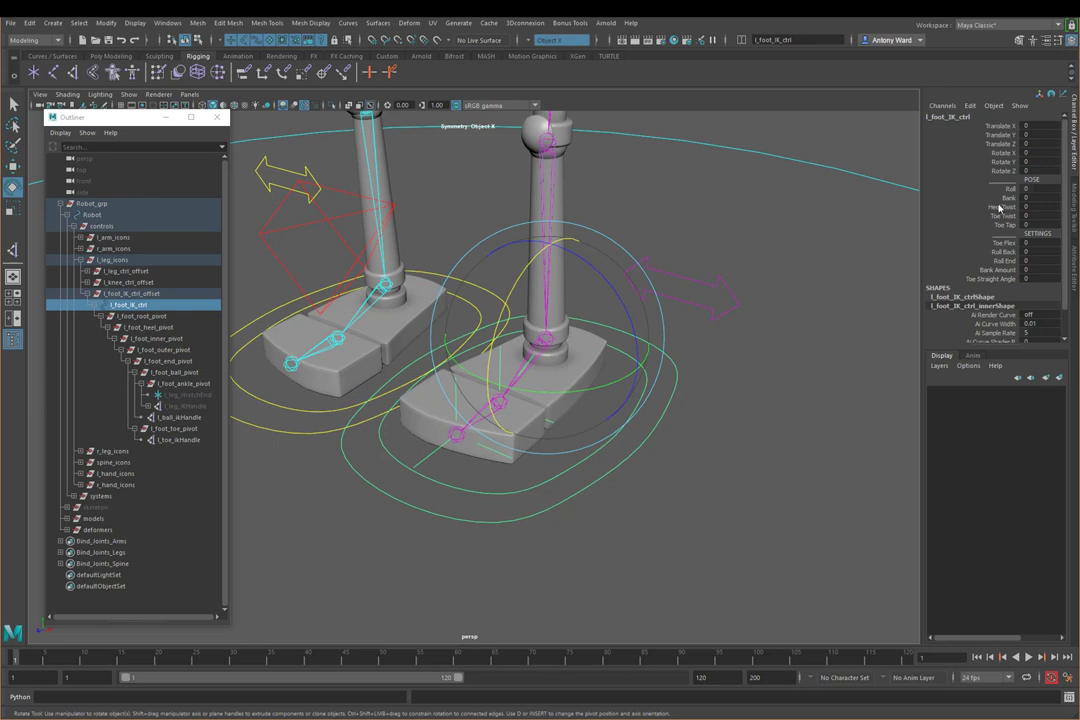
pyautogui.click(634, 493)
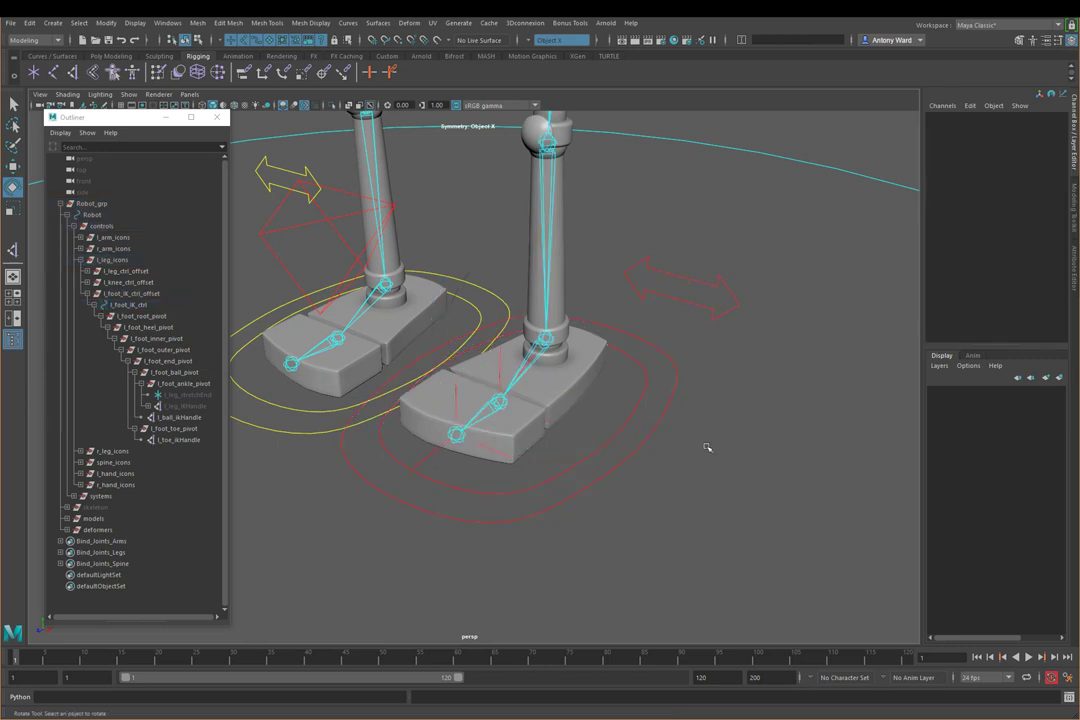
pyautogui.click(646, 434)
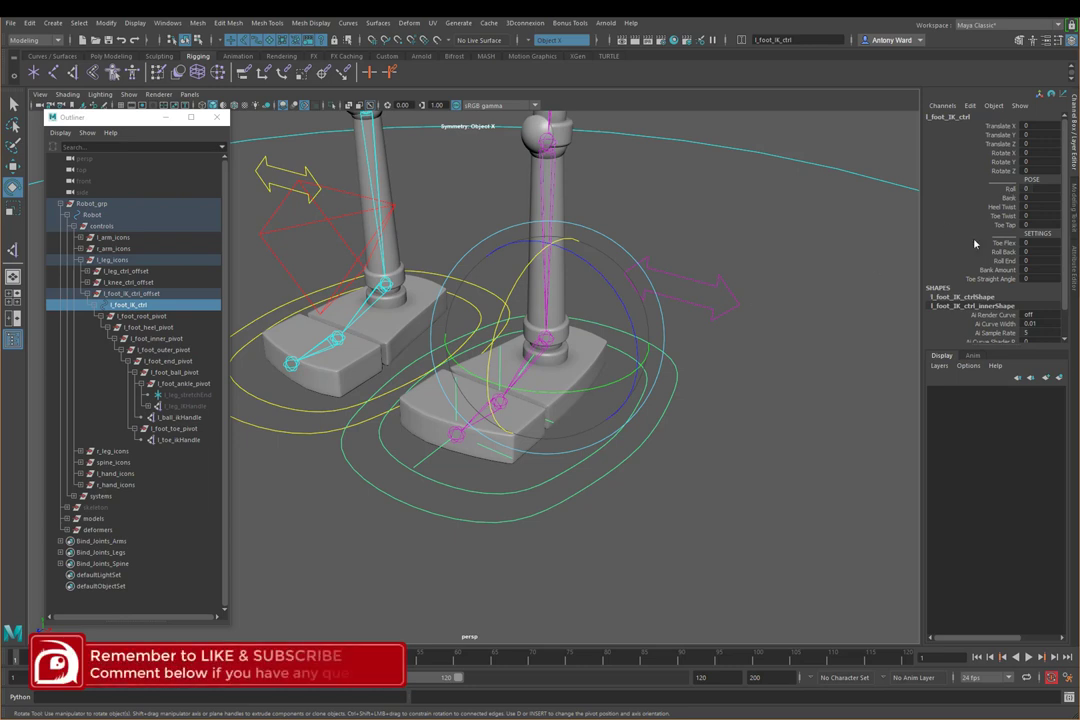
pyautogui.click(720, 497)
pyautogui.keyDown('alt'); pyautogui.moveTo(720, 497); pyautogui.dragTo(619, 434); pyautogui.keyUp('alt')
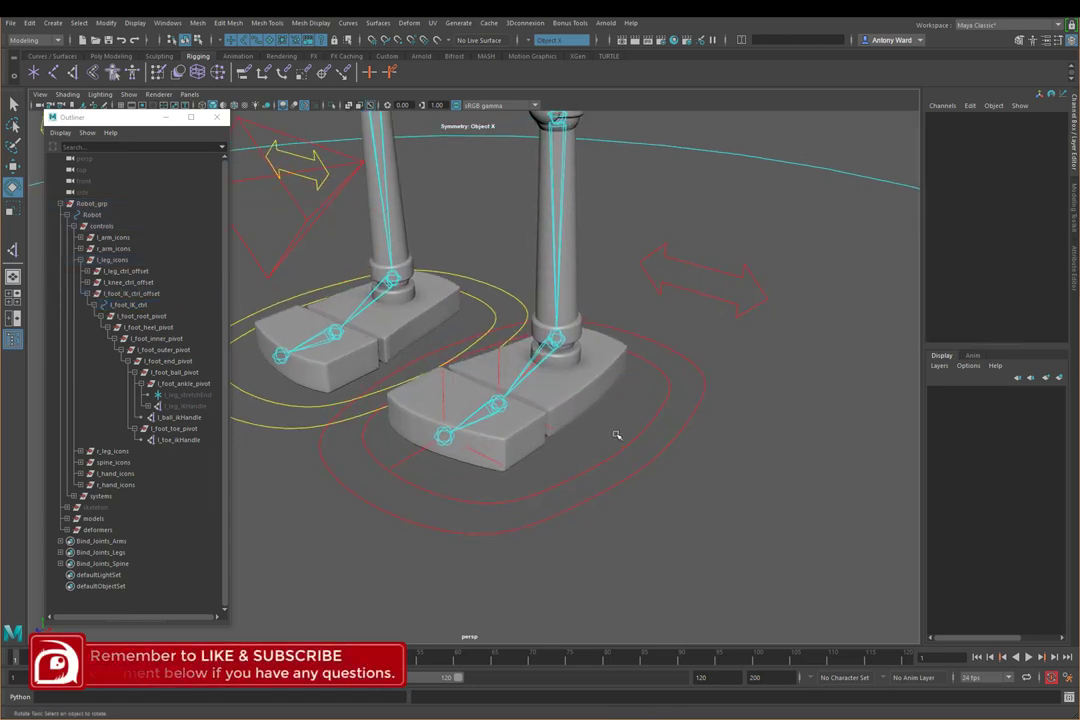